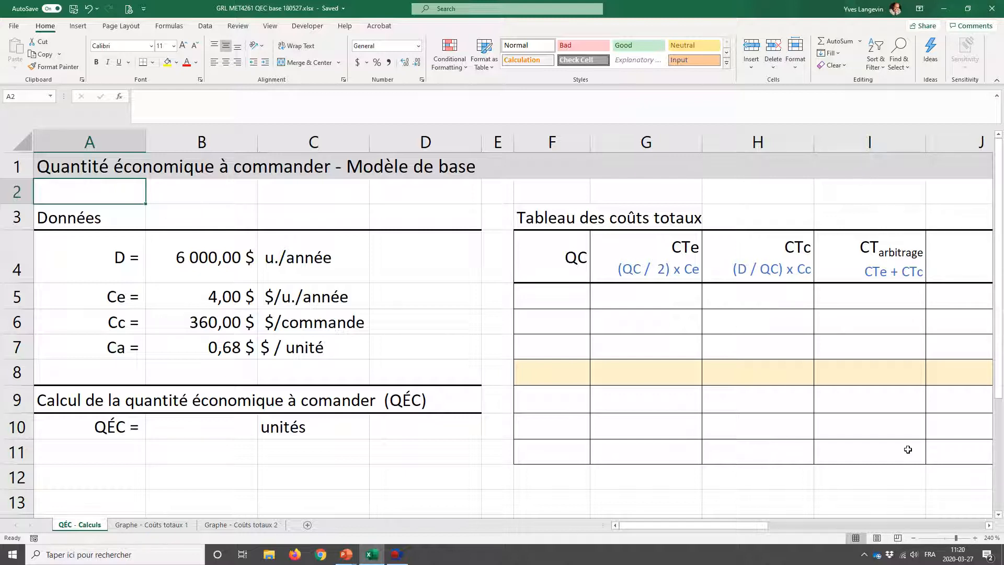
- Examine the input data in A4:C7 of the Données block, starting with the annual demand D
key(Down)
key(Down)
key(Down)
key(Up)
key(shift+Right)
key(shift+Down)
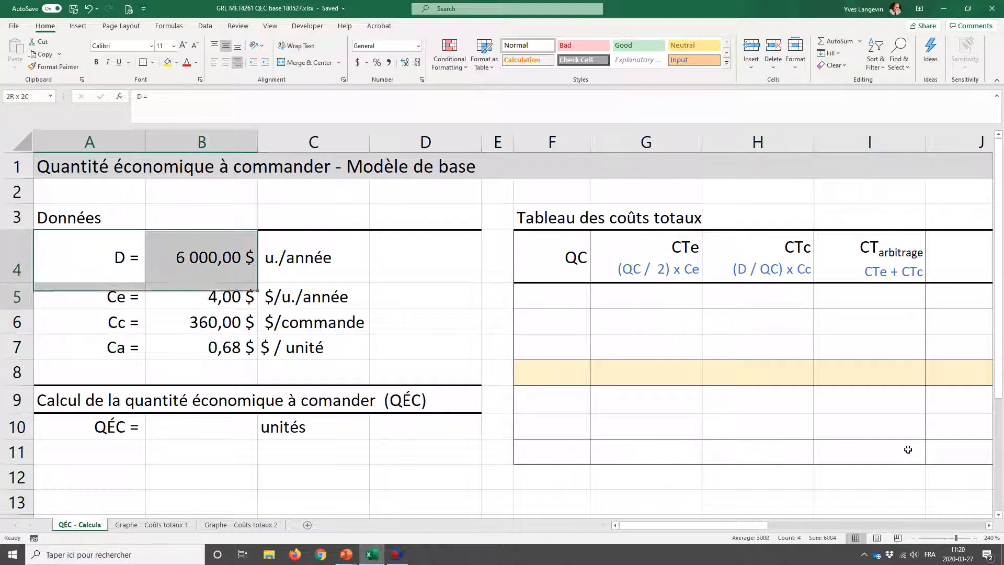
key(shift+Down)
key(shift+Down)
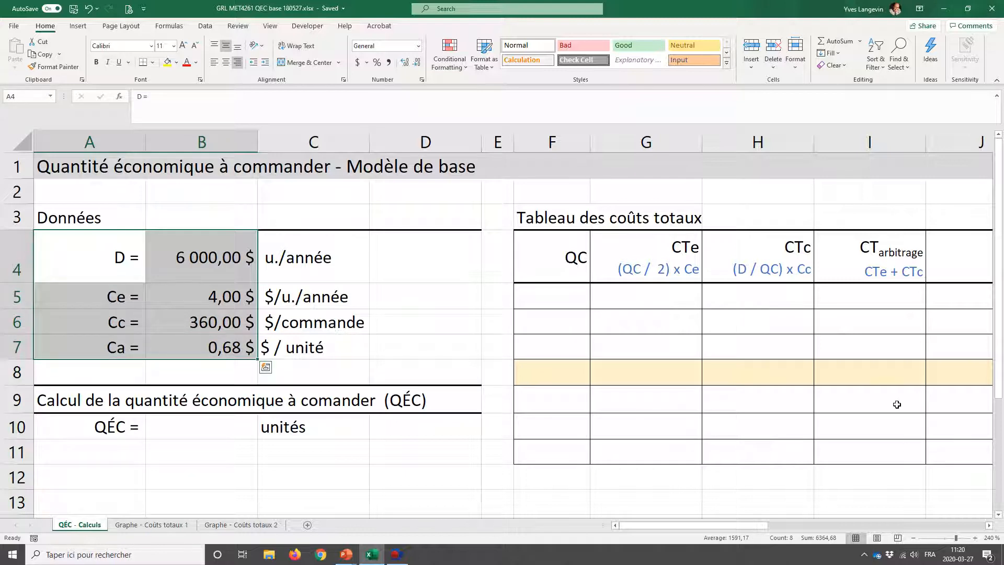
click(124, 274)
drag(124, 274, 366, 261)
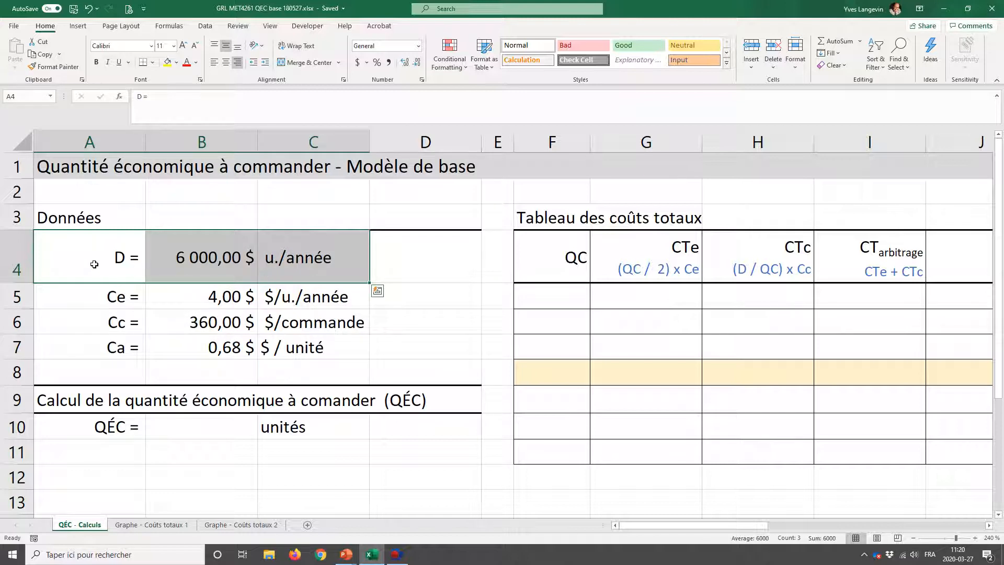
- Format the demand value in B4 as Number with 2 decimal places and the thousands separator, without a currency symbol
click(177, 263)
right_click(176, 263)
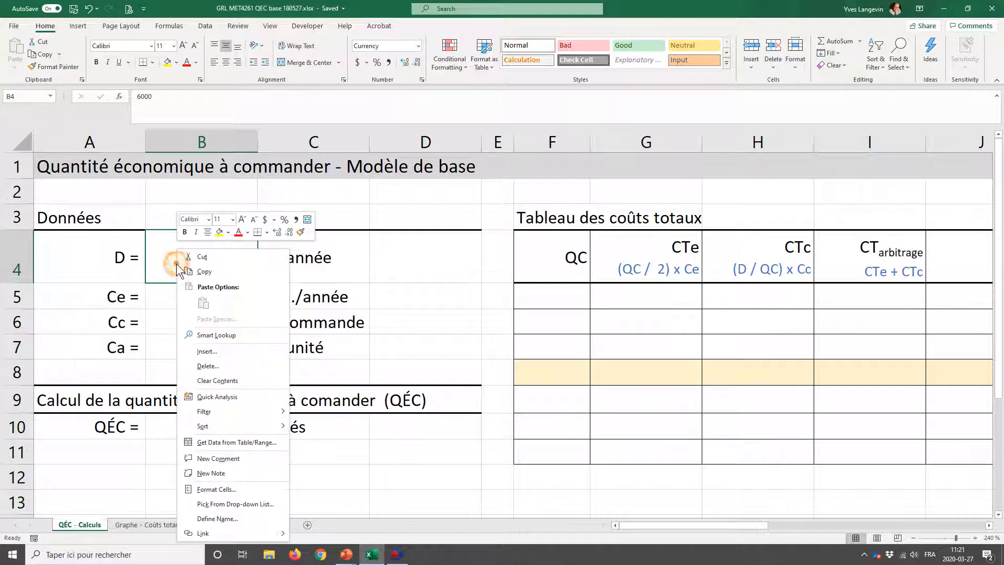
click(209, 489)
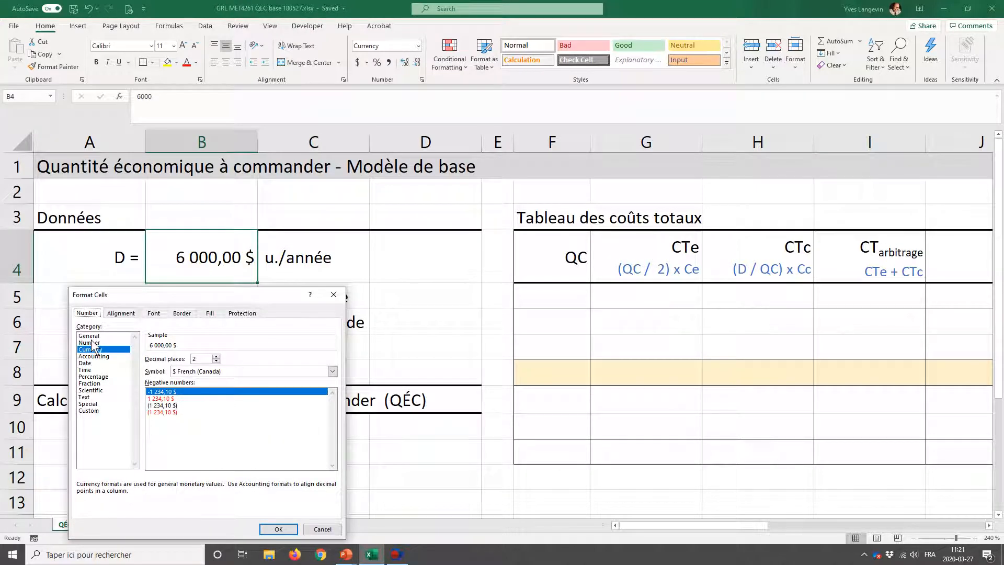
click(125, 343)
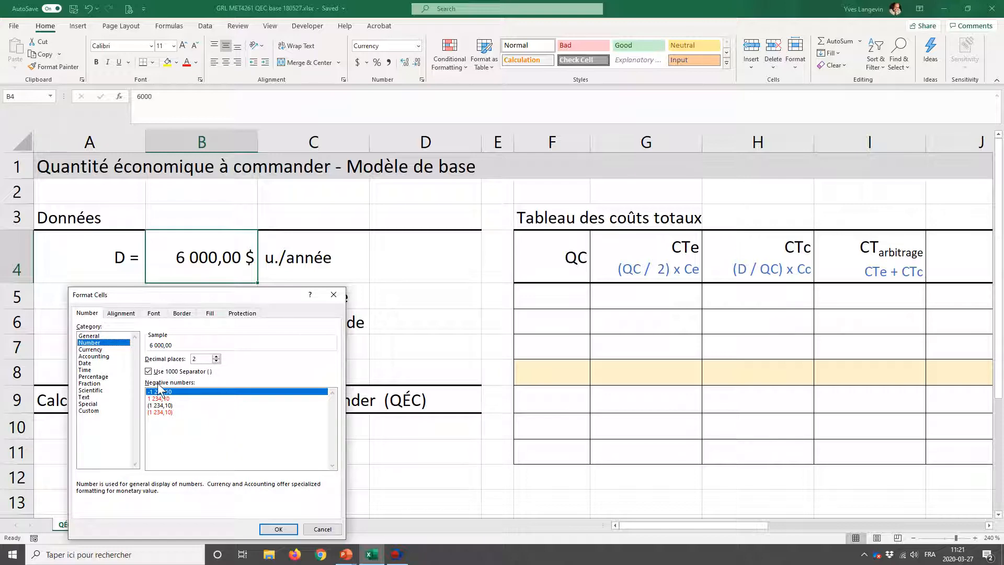
click(278, 528)
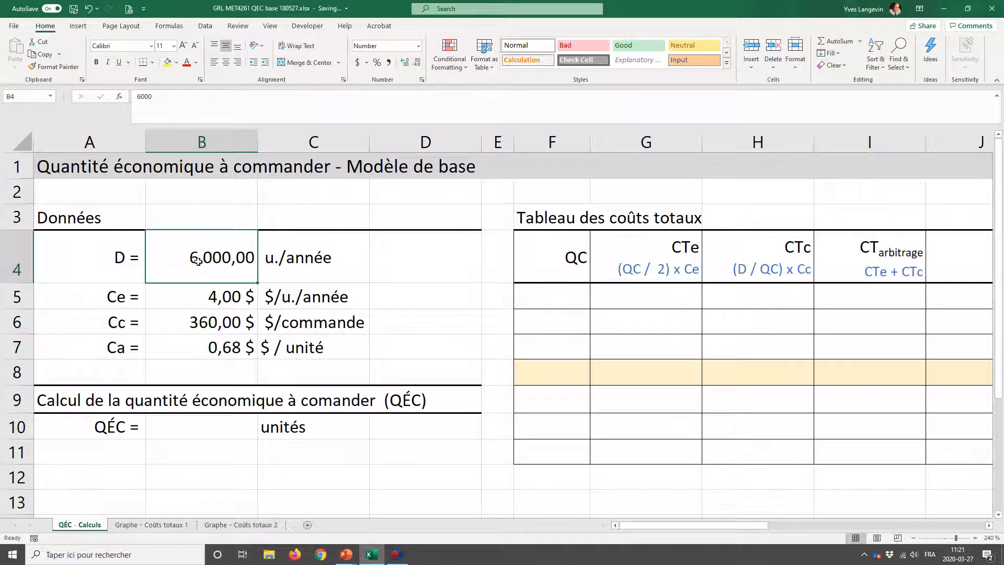
- Apply the Number format with 2 decimal places and the thousands separator to the whole data range B4:B7
drag(197, 261, 203, 343)
right_click(203, 342)
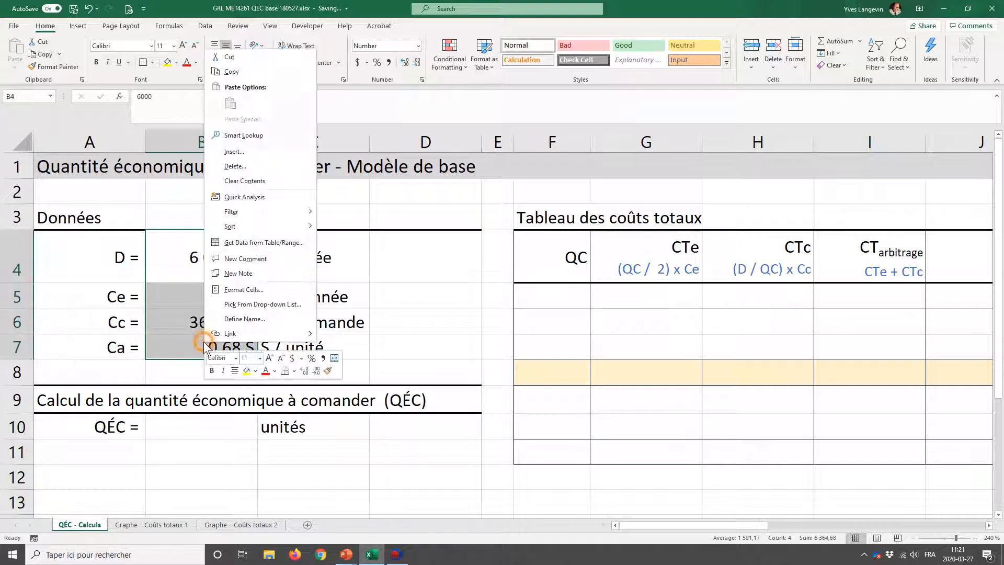
click(232, 291)
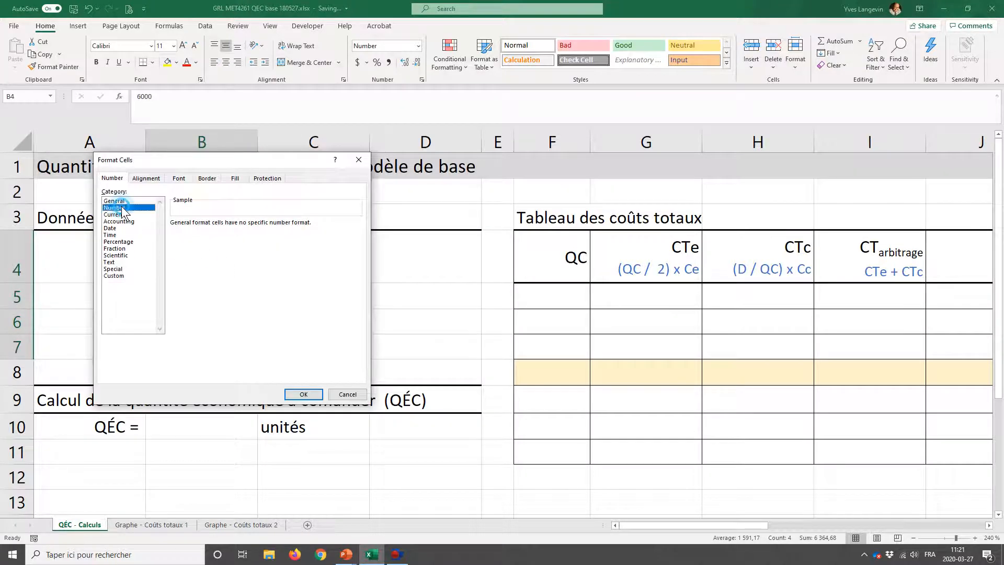
click(115, 208)
click(193, 236)
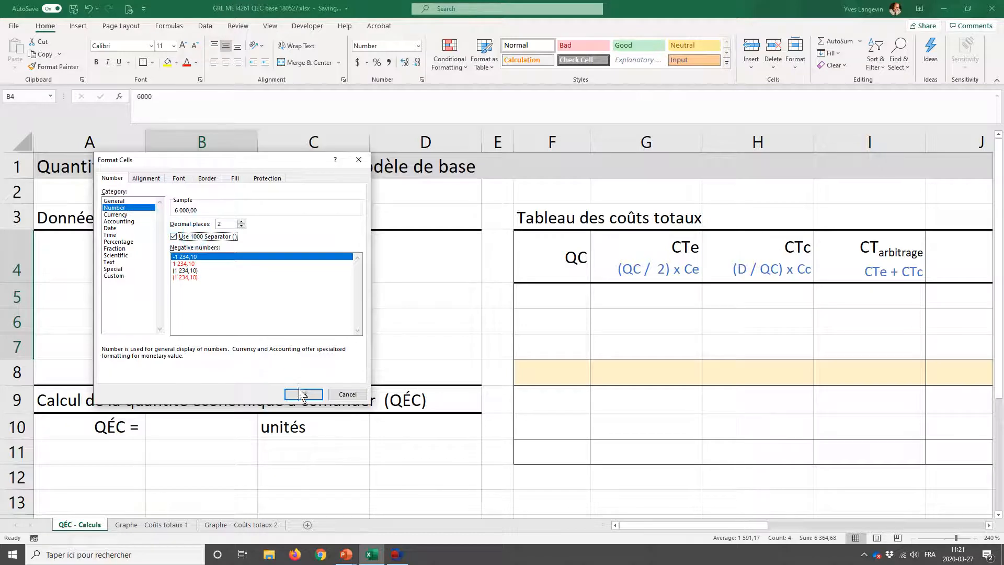
click(303, 395)
click(214, 261)
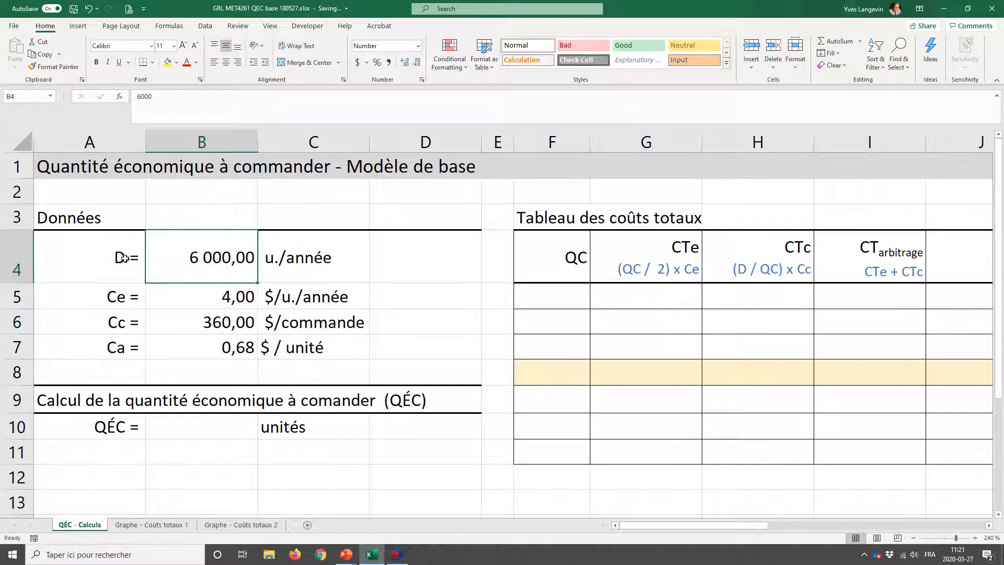
- Review the D, Ce, Cc and Ca rows of the Données block in turn, including their units
drag(125, 259, 272, 276)
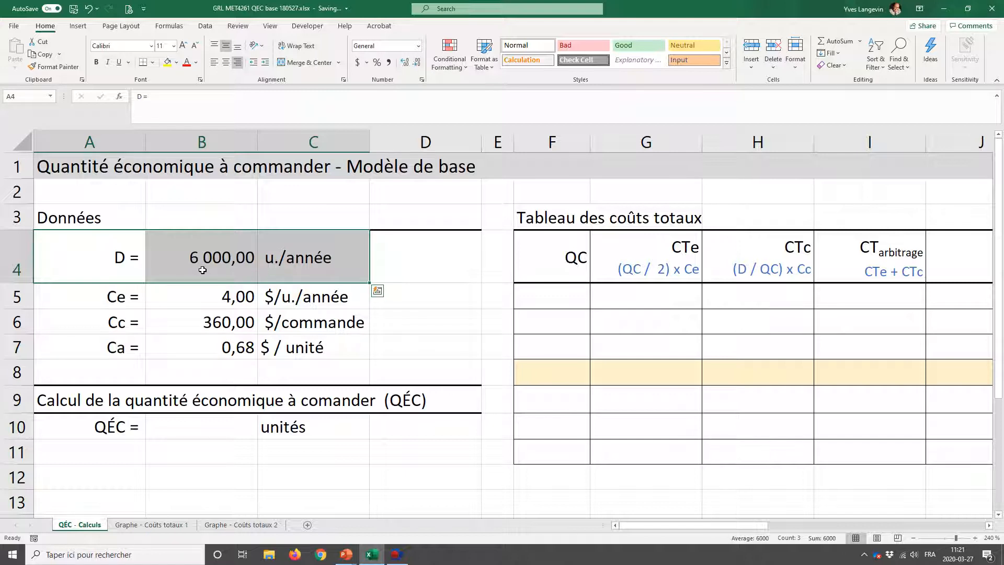
drag(131, 260, 266, 348)
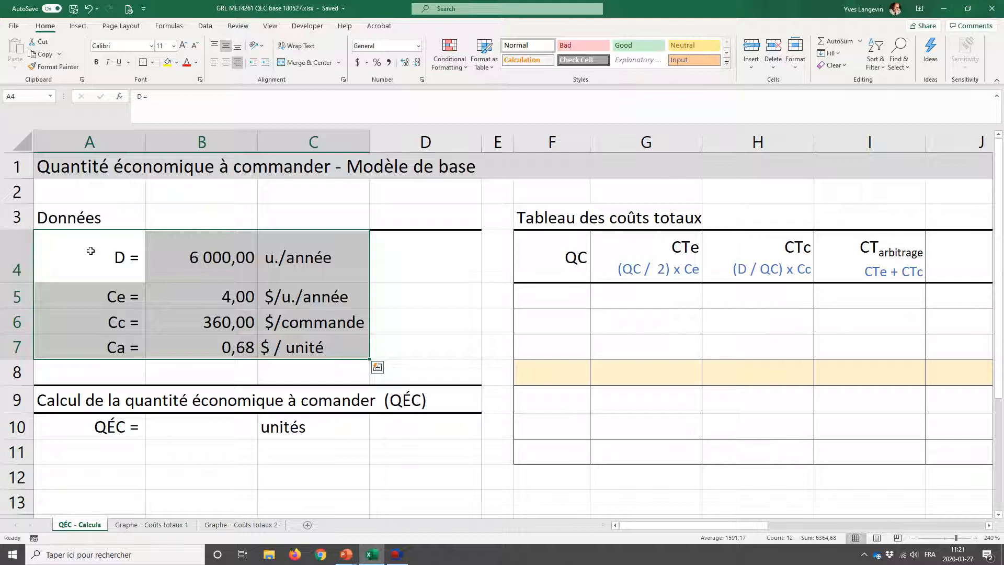
drag(89, 291, 314, 297)
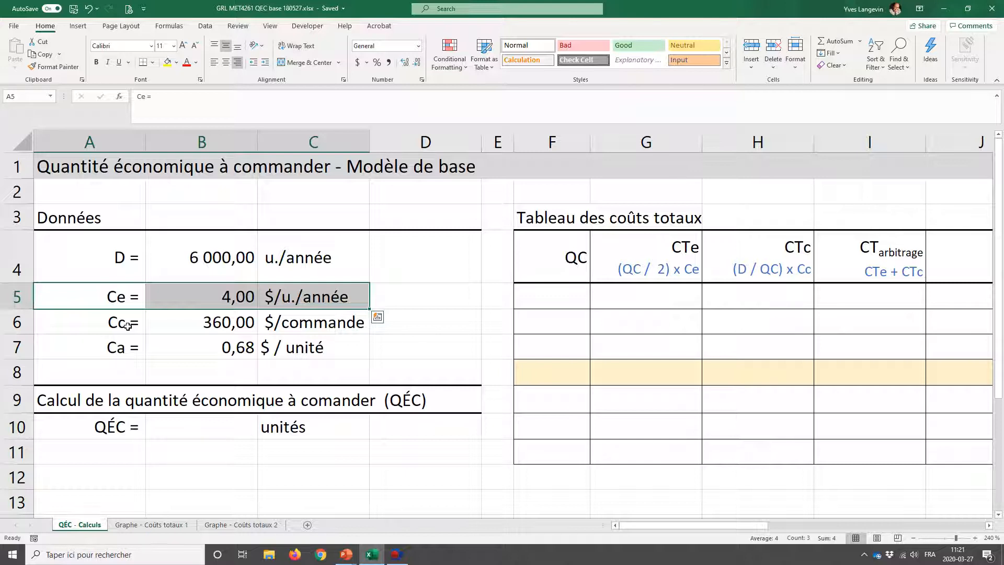
click(309, 297)
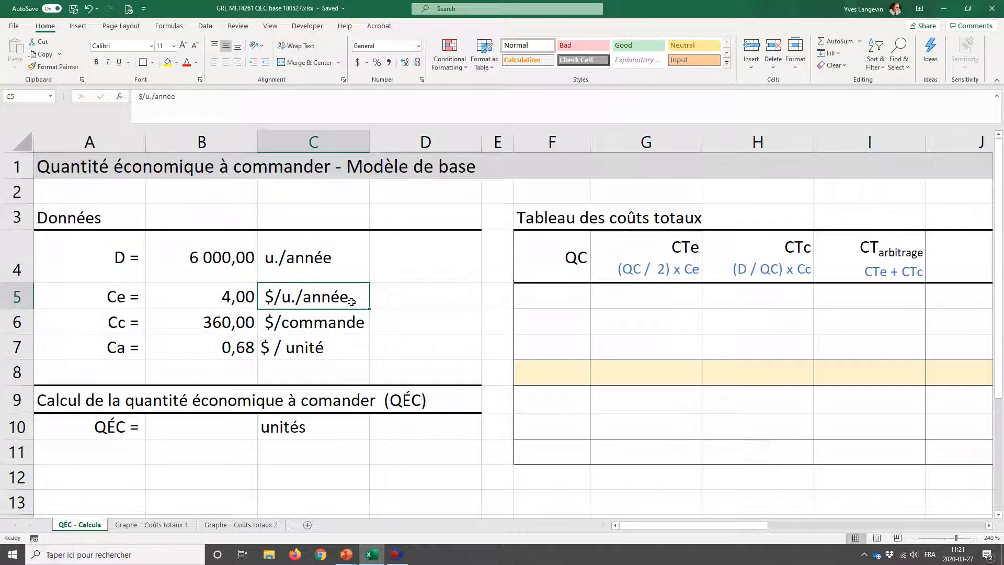
click(135, 328)
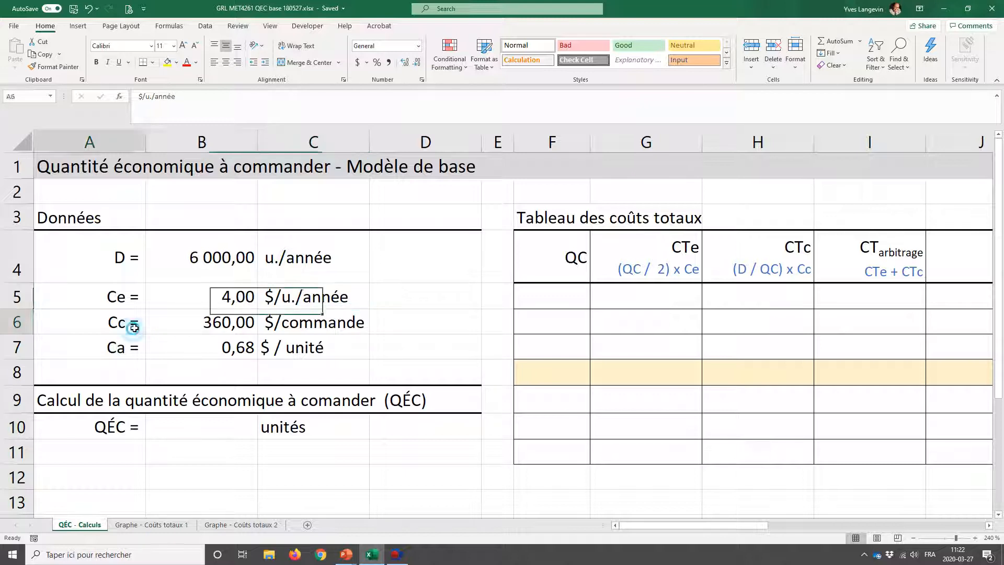
drag(134, 328, 275, 326)
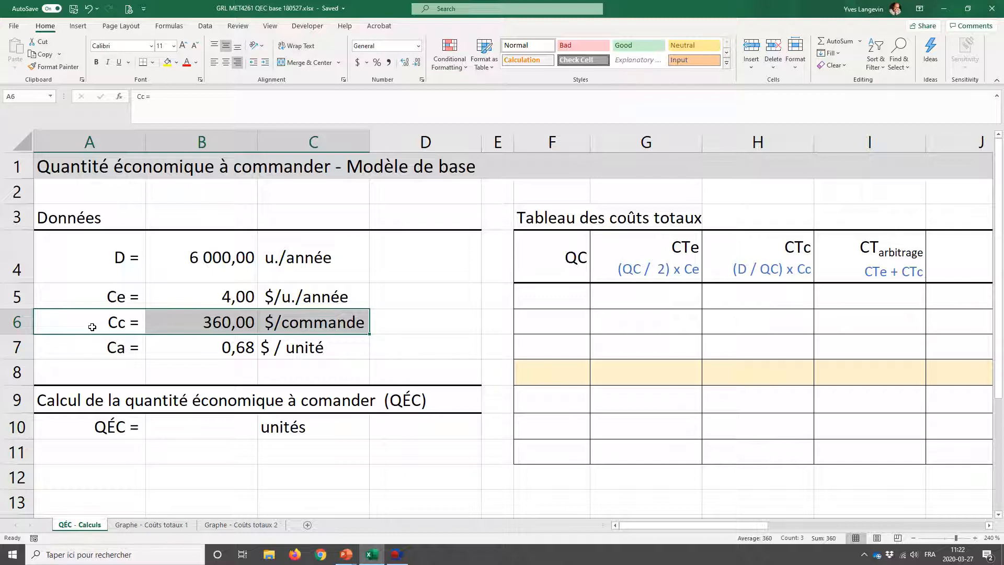
drag(94, 326, 288, 318)
click(93, 323)
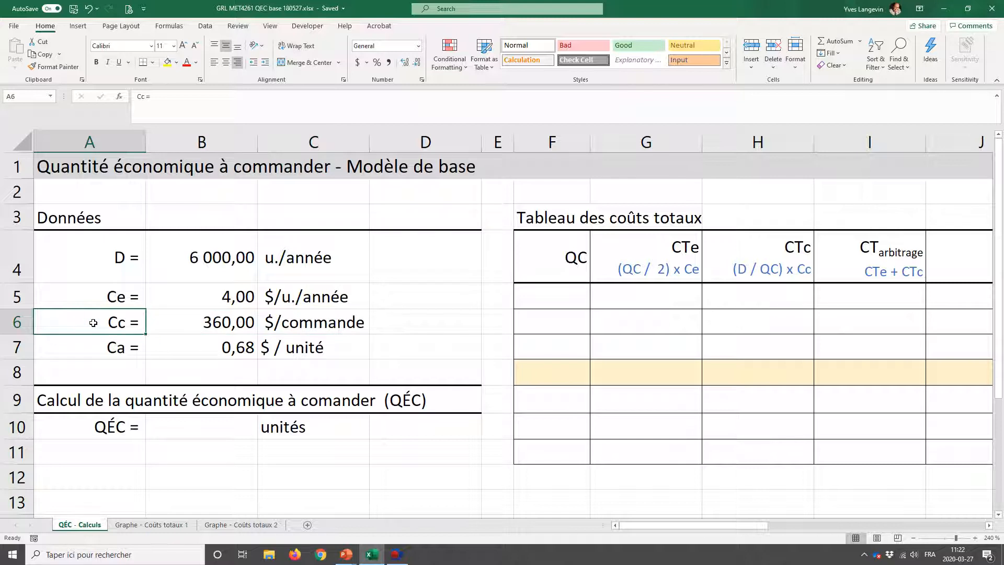
drag(112, 345, 264, 349)
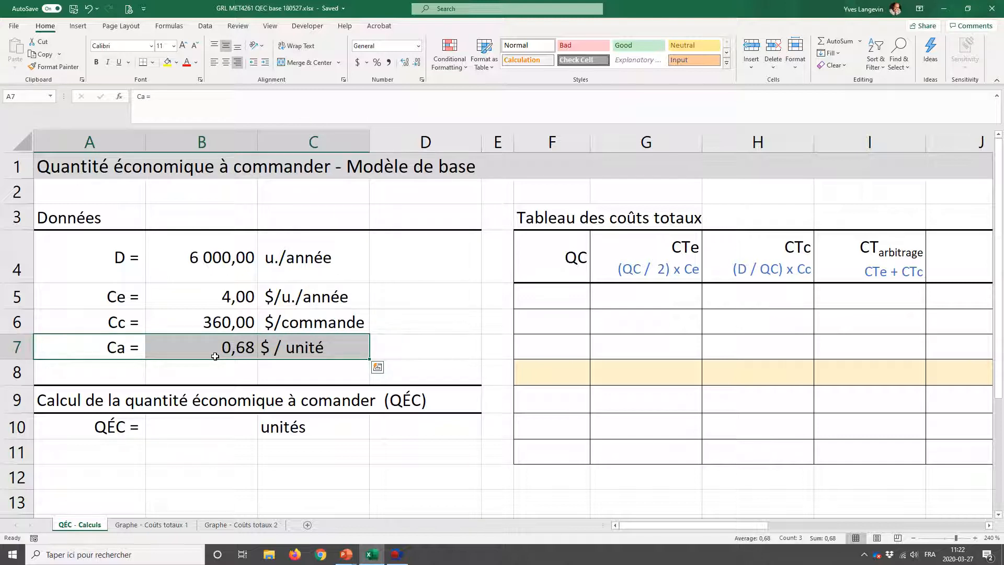
- Compare the demand D row with the Cc and Ca cost rows, checking that their values and units fit together
drag(291, 259, 84, 255)
drag(121, 336, 265, 347)
drag(289, 324, 100, 323)
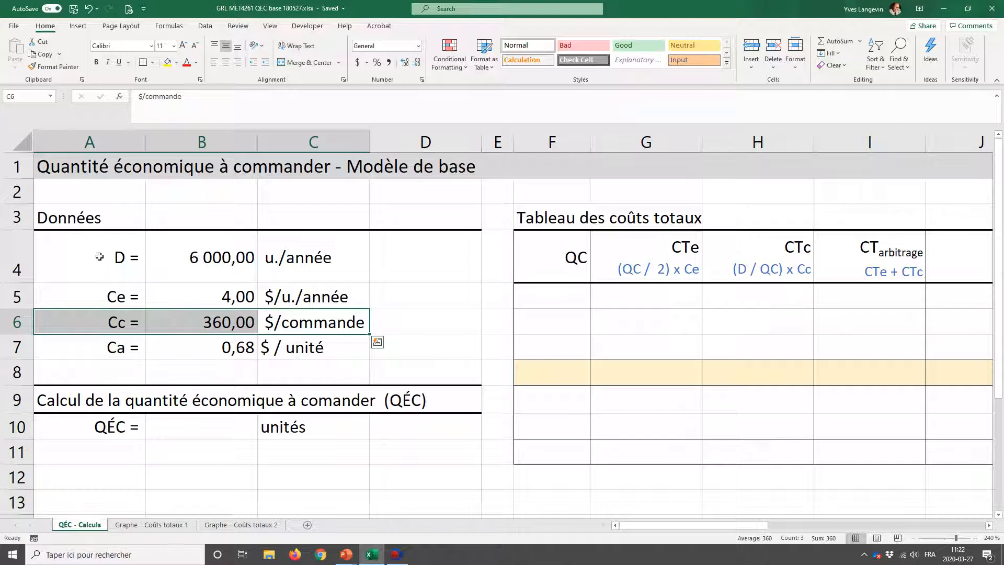
drag(99, 257, 265, 267)
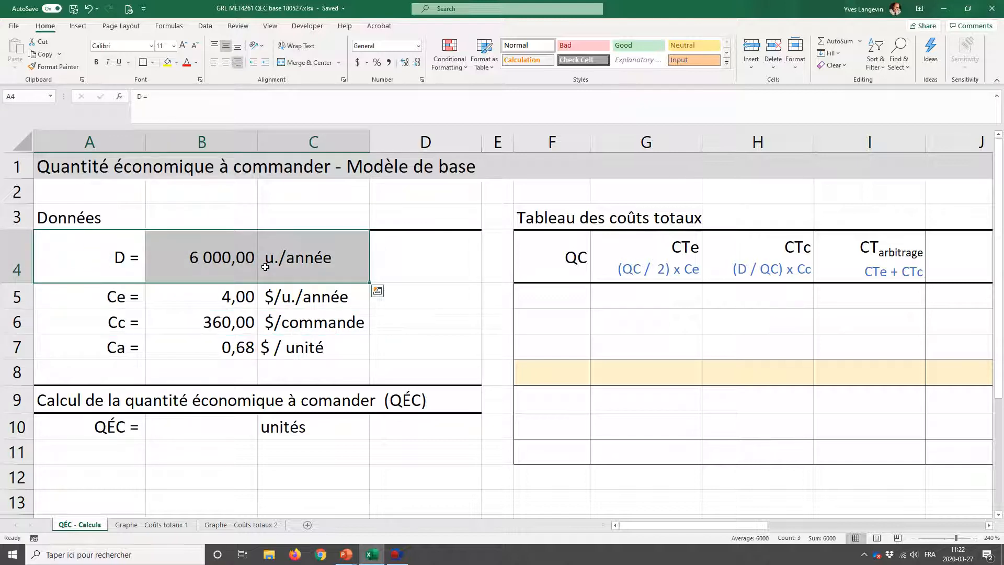
drag(272, 318, 133, 321)
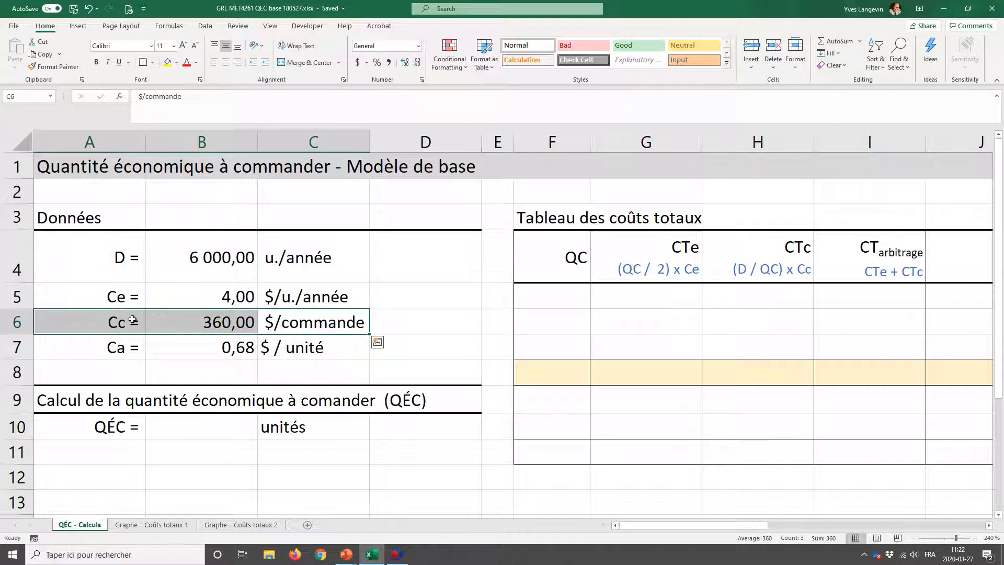
click(189, 272)
click(178, 349)
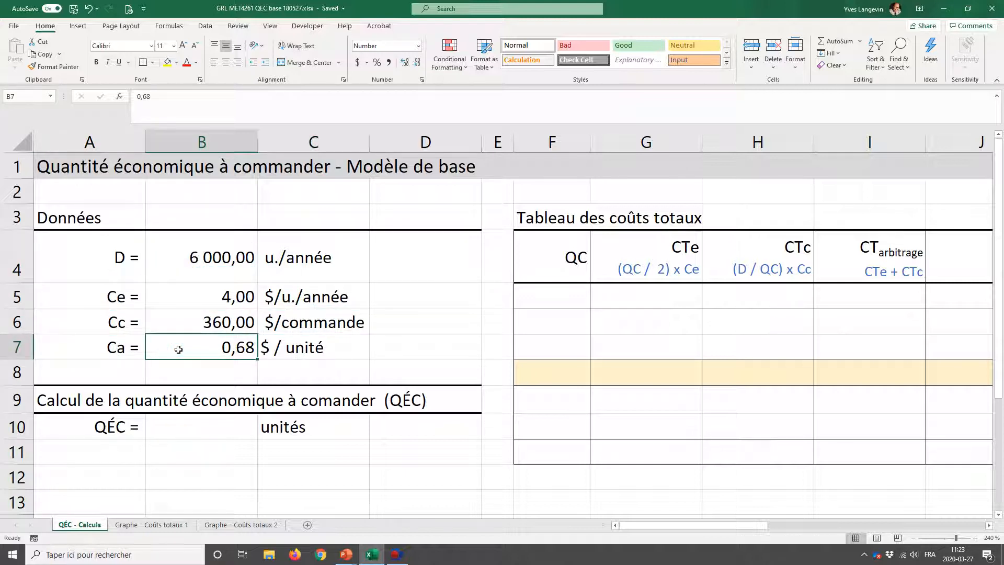
drag(278, 328, 134, 323)
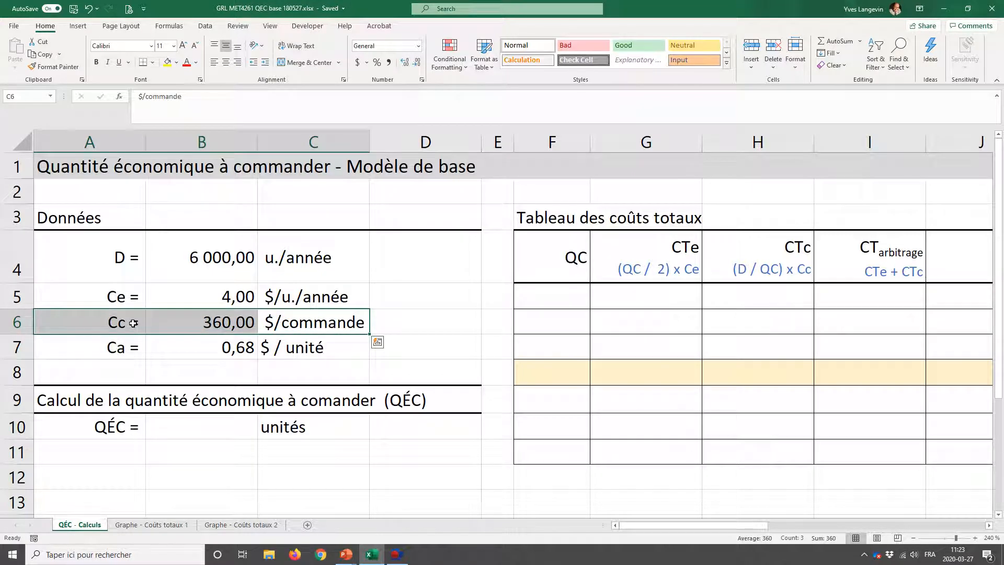
drag(108, 256, 335, 350)
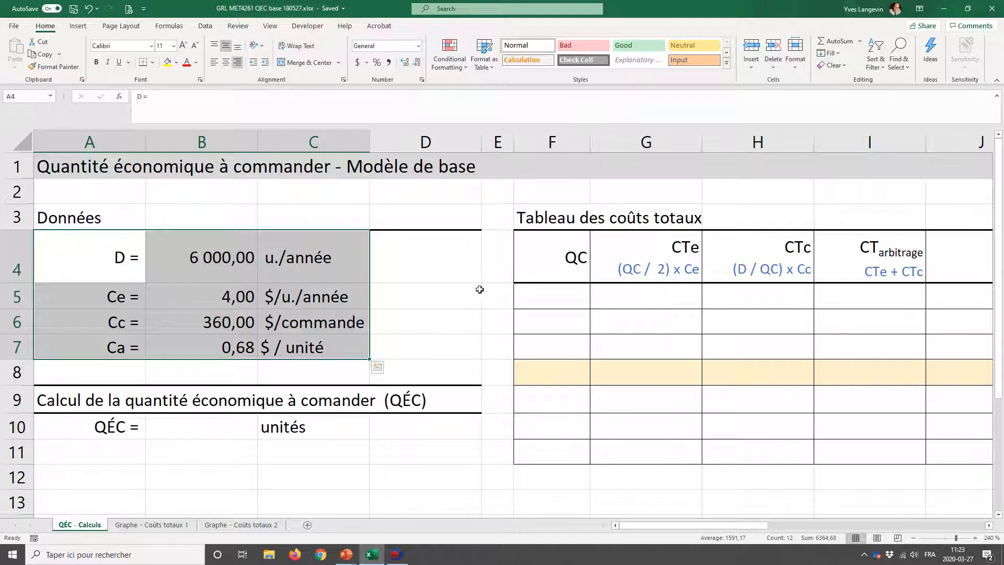
- Enter 10 as the first order quantity in F5, under QC in the total cost table
drag(531, 258, 852, 460)
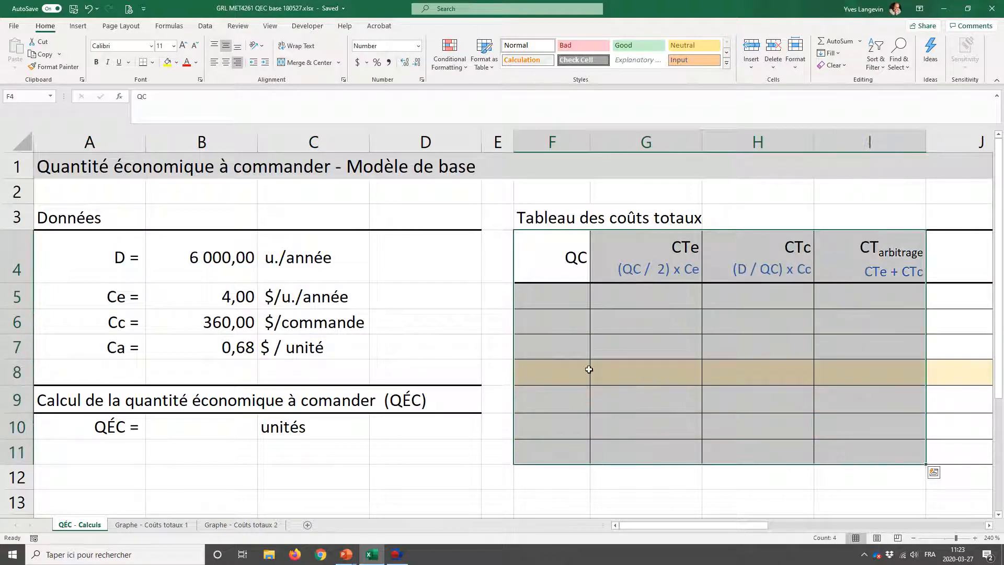
click(570, 291)
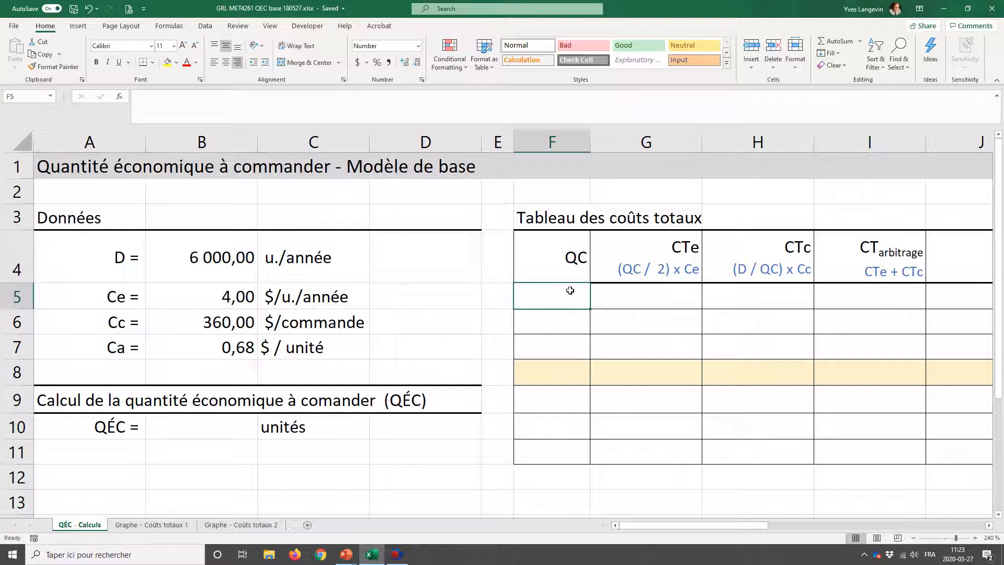
text(10)
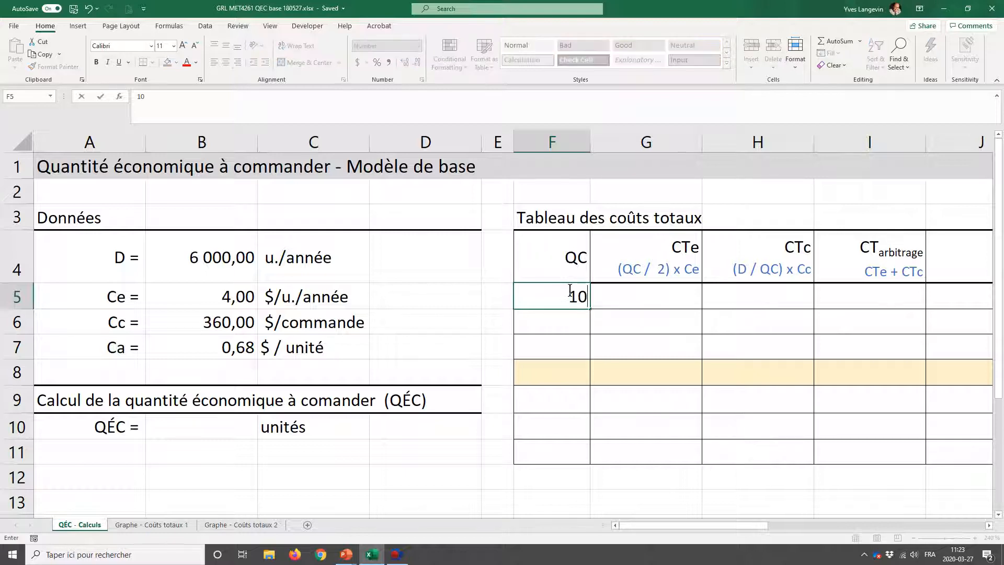
key(Return)
click(570, 291)
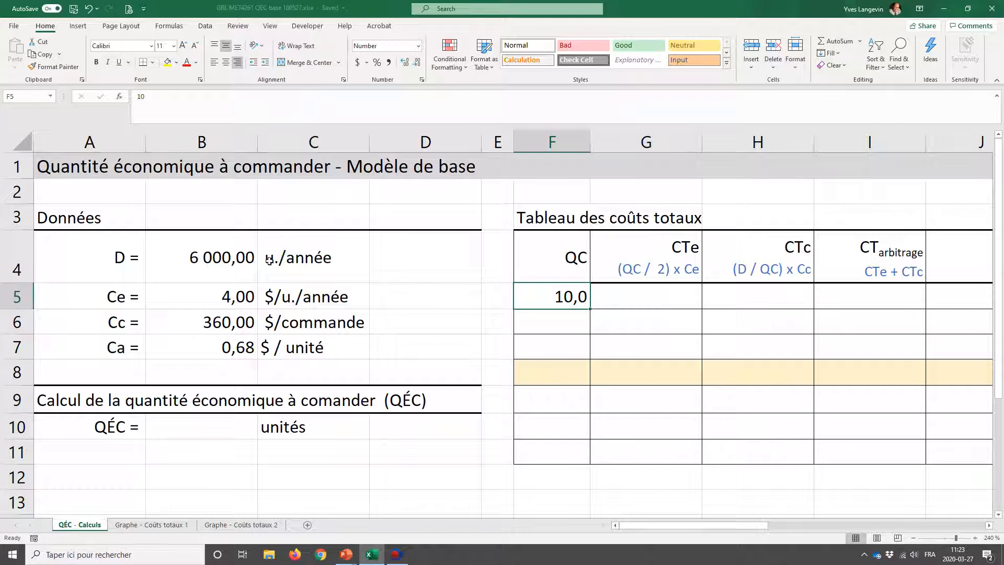
drag(269, 260, 124, 258)
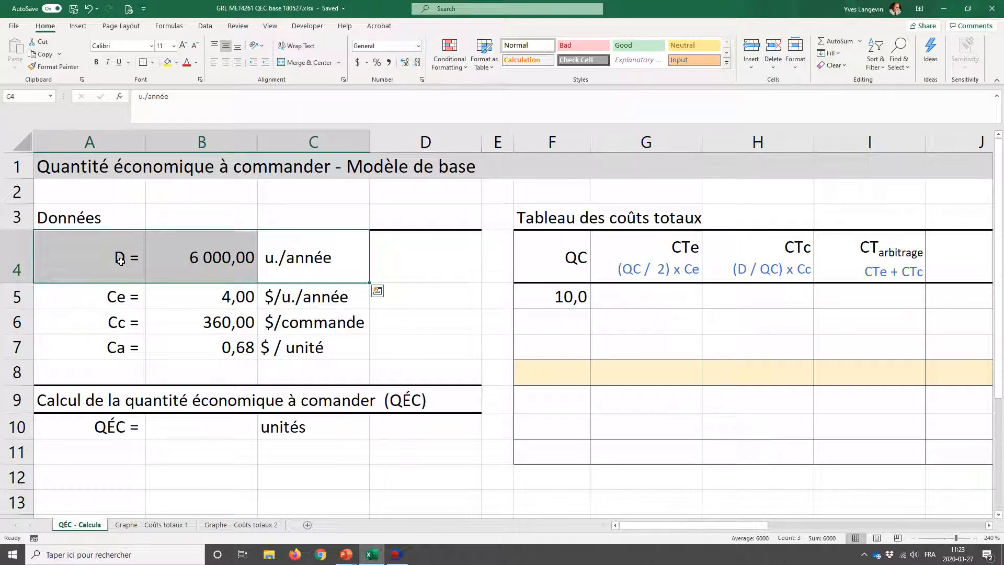
click(628, 306)
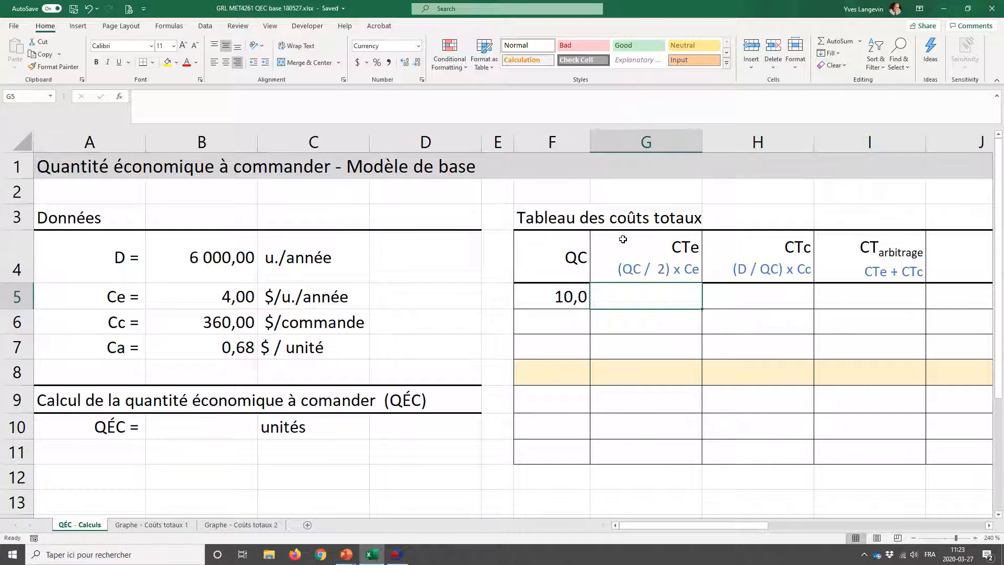
- Append "(coûts annuels)" to the table title in F3, and select G5 under CTe
click(555, 219)
key(F2)
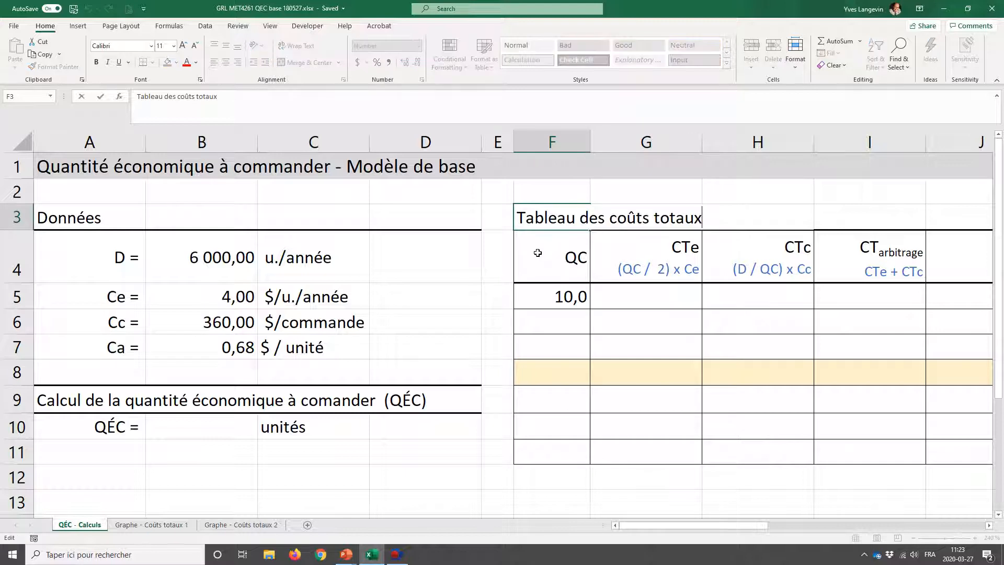
text(()
text(coput)
key(BackSpace)
key(BackSpace)
key(BackSpace)
text(ûts annuels))
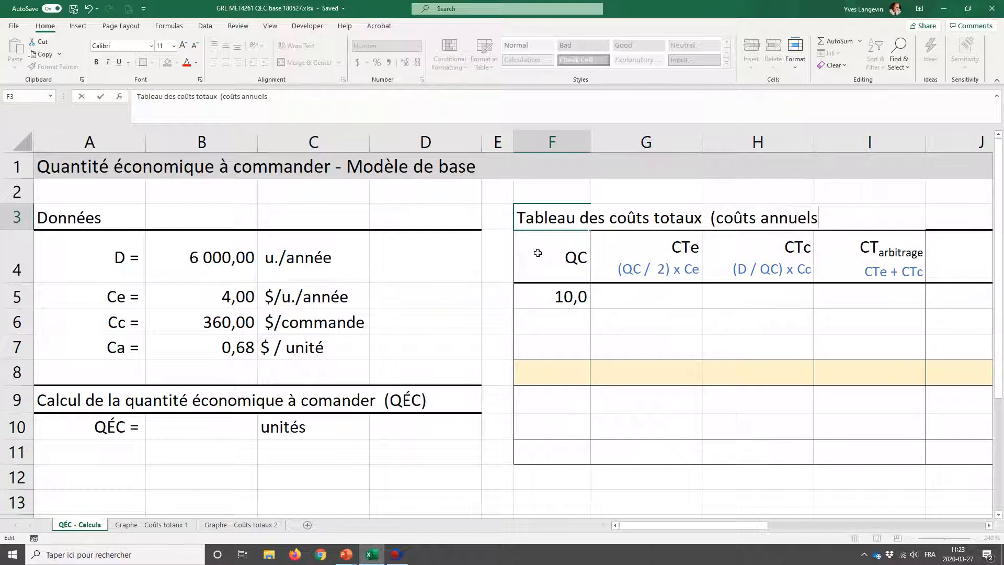
key(Return)
key(Down)
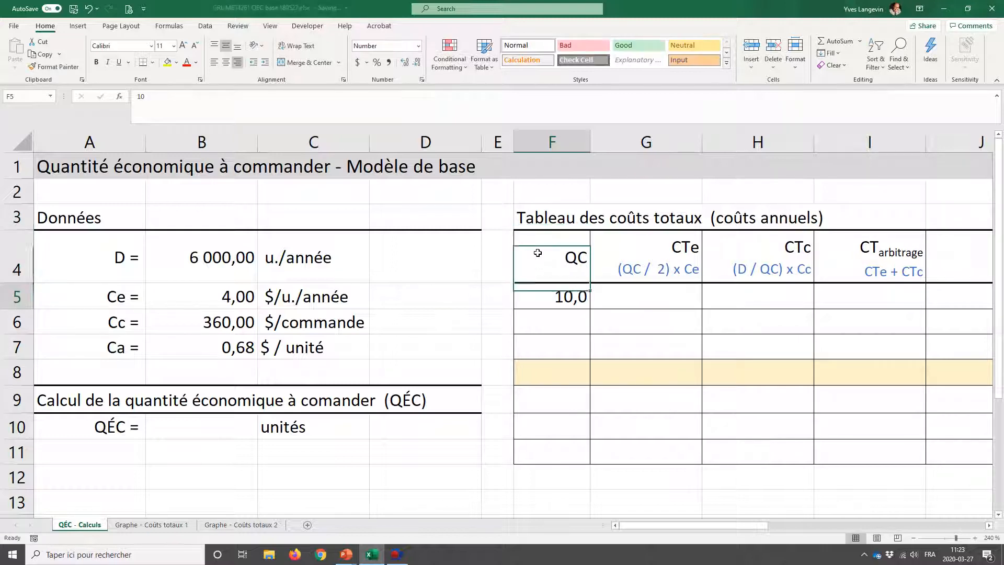
key(Right)
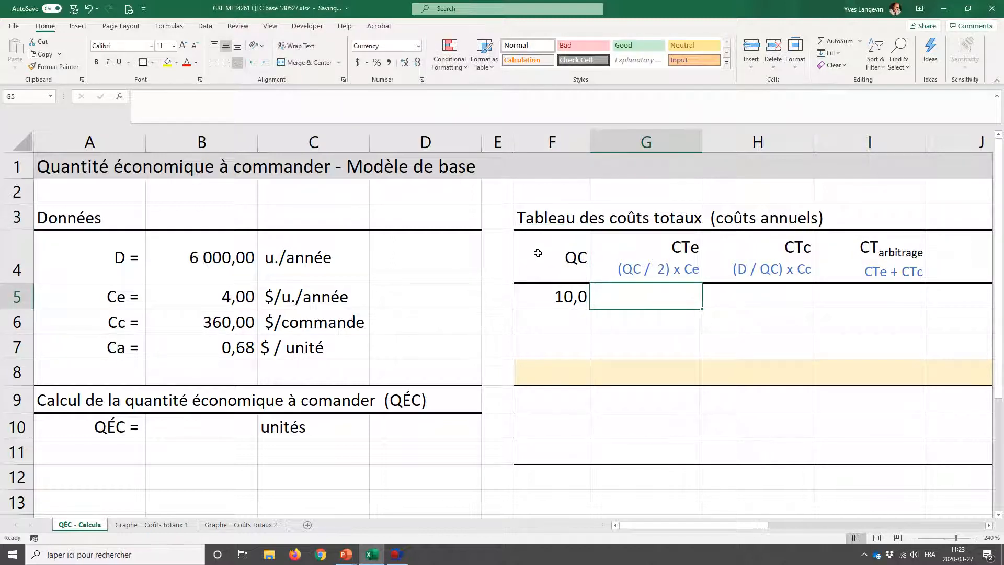
- Enter the CTe formula =F5/2*$B$5 in G5, with an absolute reference to the Ce value
text(=)
key(Left)
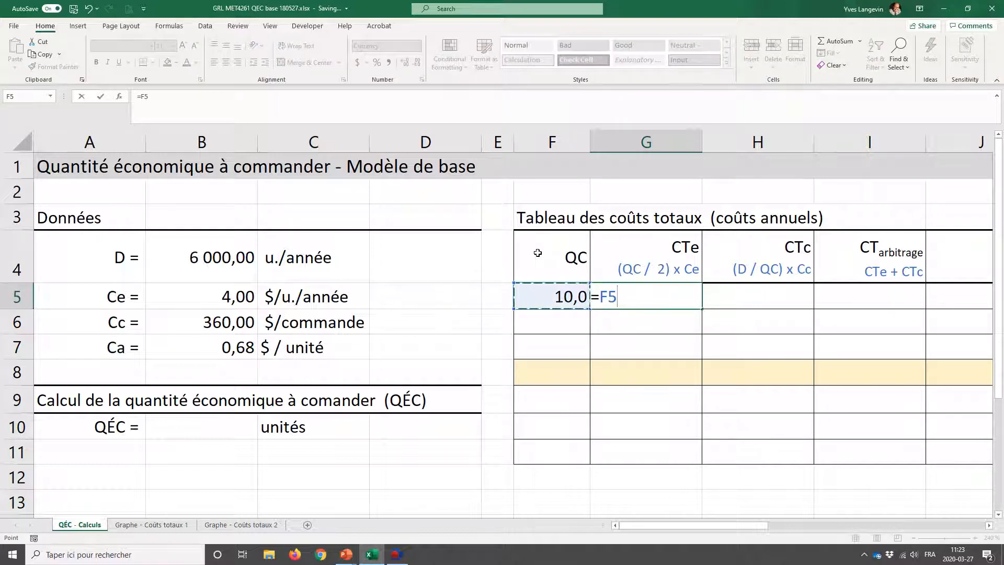
text(/2*)
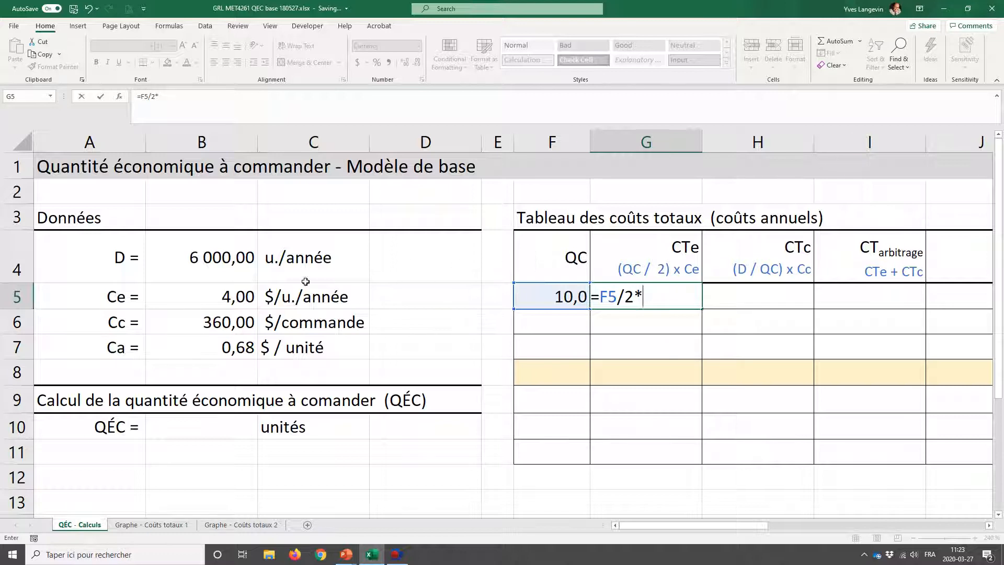
click(231, 301)
key(F4)
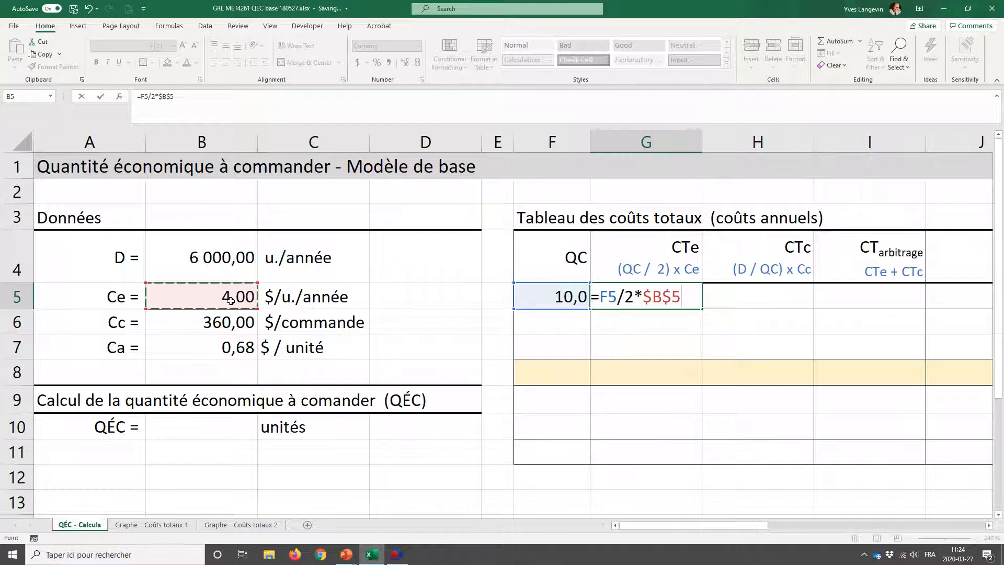
key(ctrl+Return)
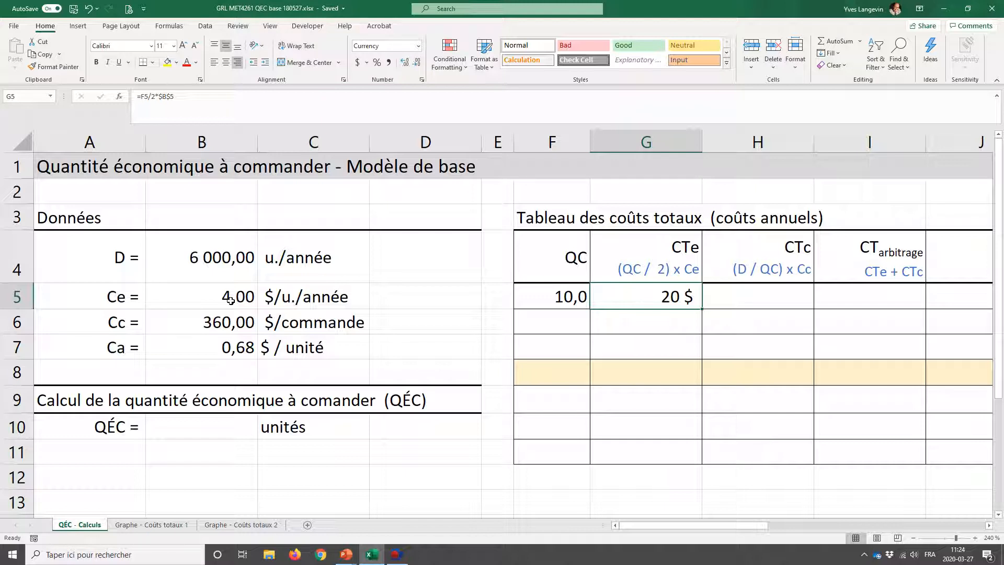
- Enter the CTc formula =$B$4/F5*$B$6 in H5, with absolute references to the D and Cc values
key(Right)
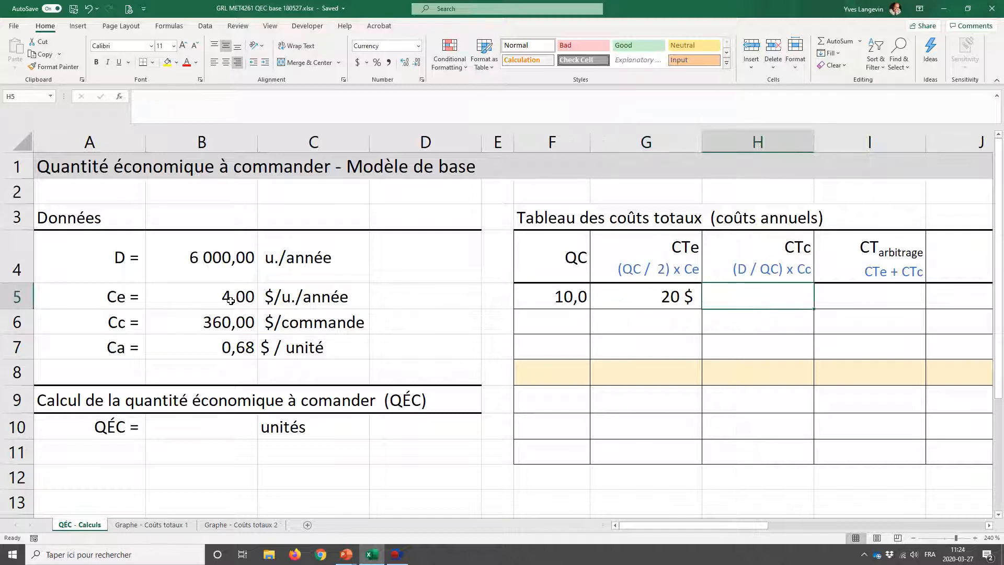
text(=)
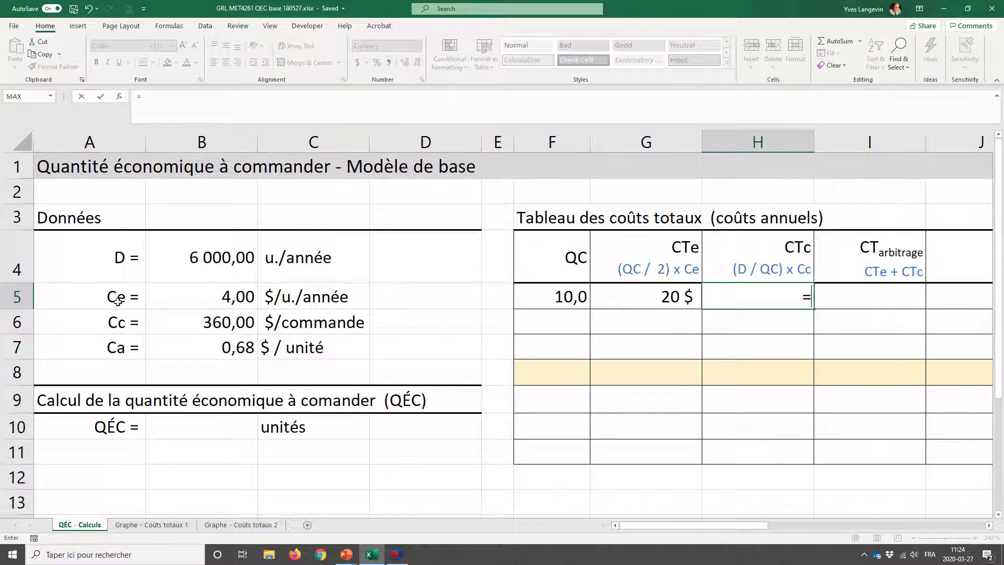
click(203, 270)
key(F4)
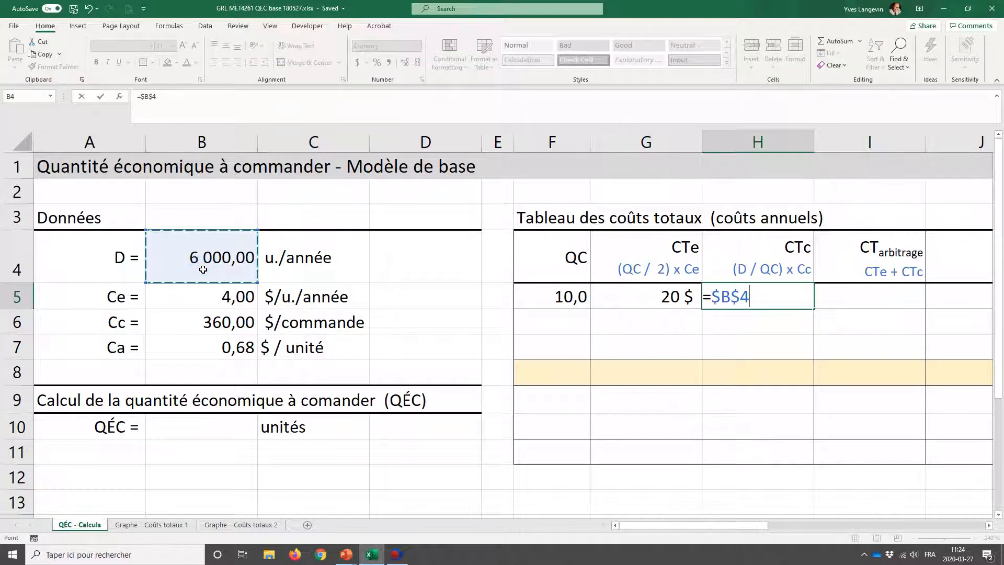
text(/)
click(550, 299)
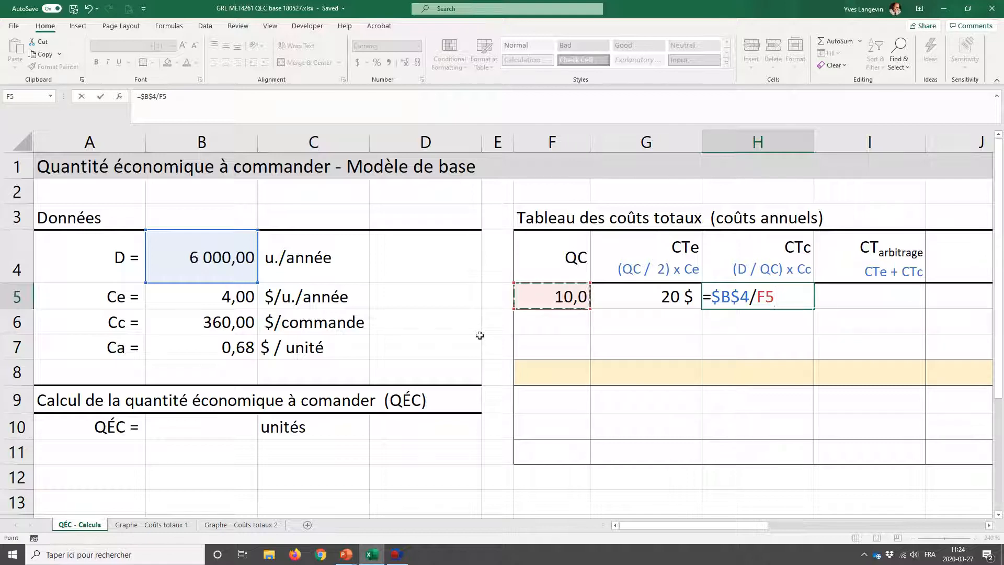
text(*)
click(244, 326)
key(F4)
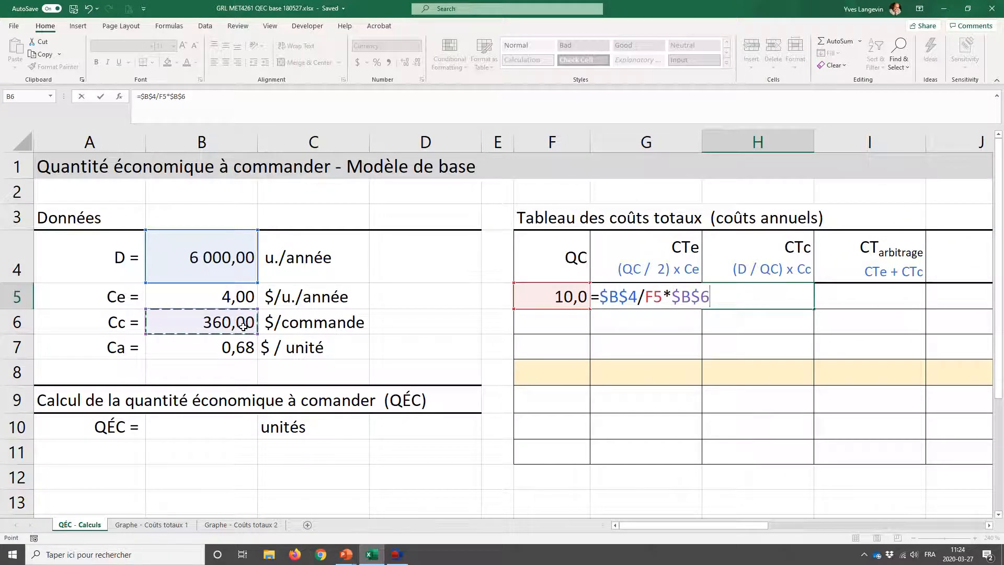
key(Return)
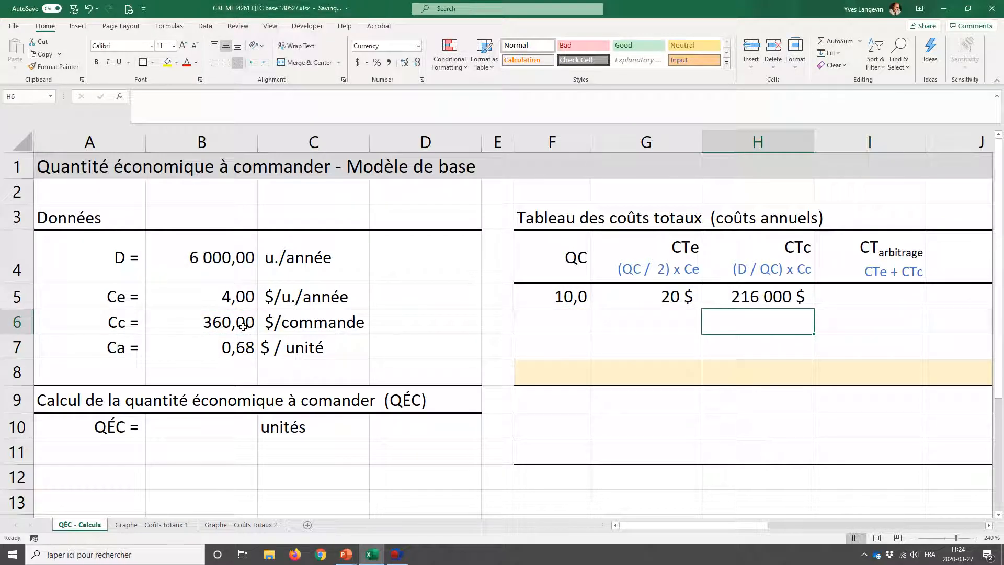
- Enter the CT arbitrage formula =G5+H5 in I5, adding CTe and CTc
key(Up)
key(Right)
text(=)
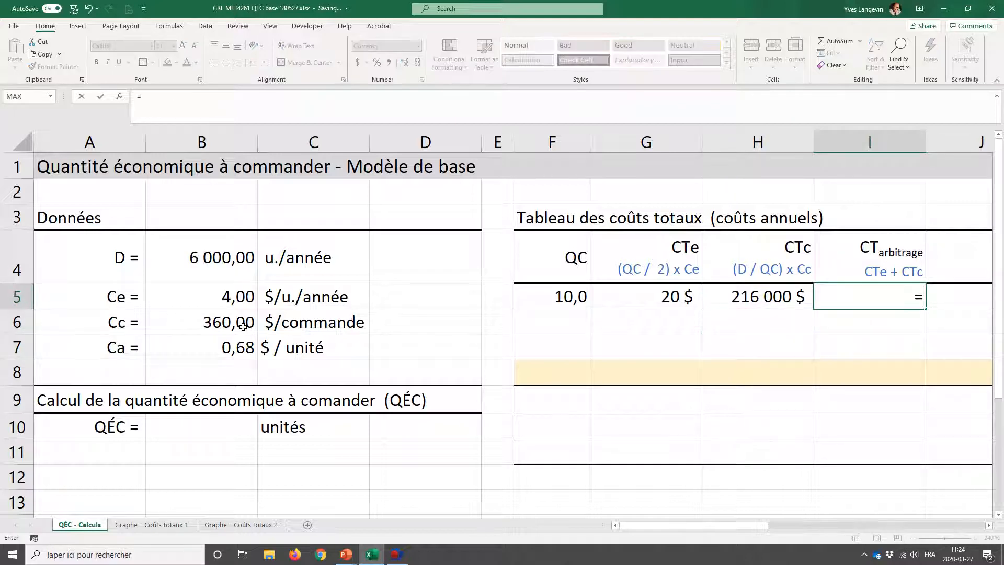
key(Left)
key(Left)
text(+)
key(Left)
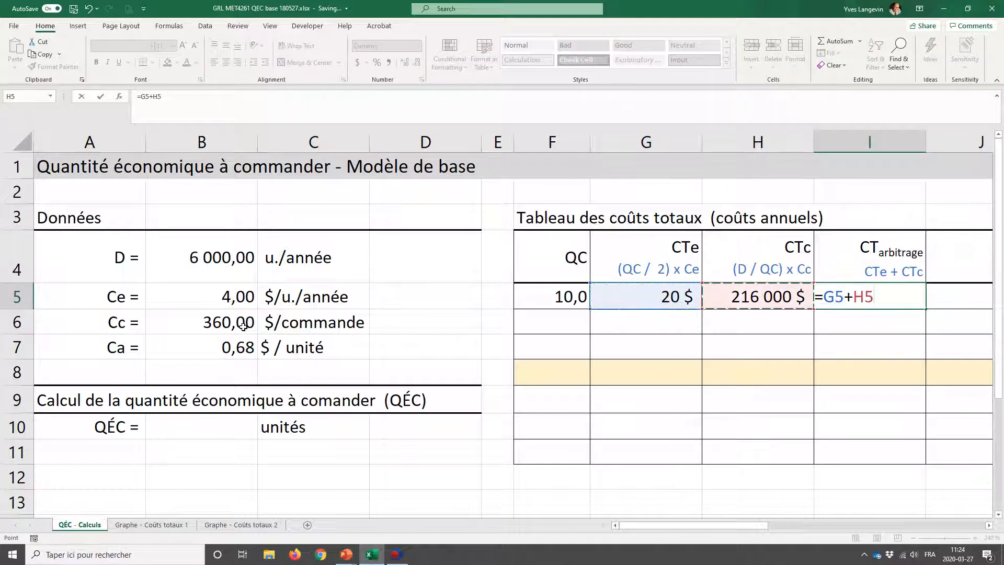
key(Return)
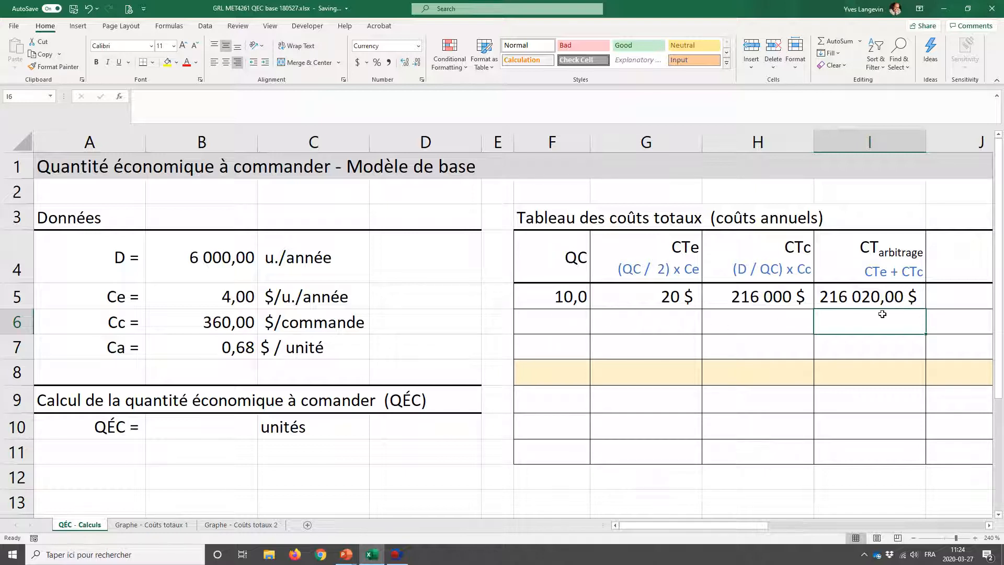
- Check the CTe and CTc costs of the first row, and enter 400 as the second order quantity in F6
click(577, 326)
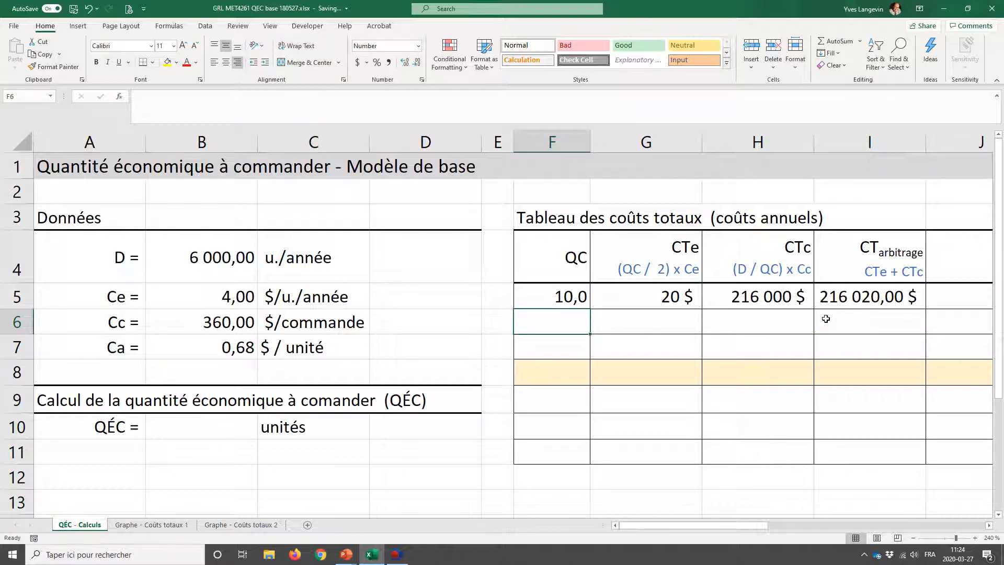
click(651, 299)
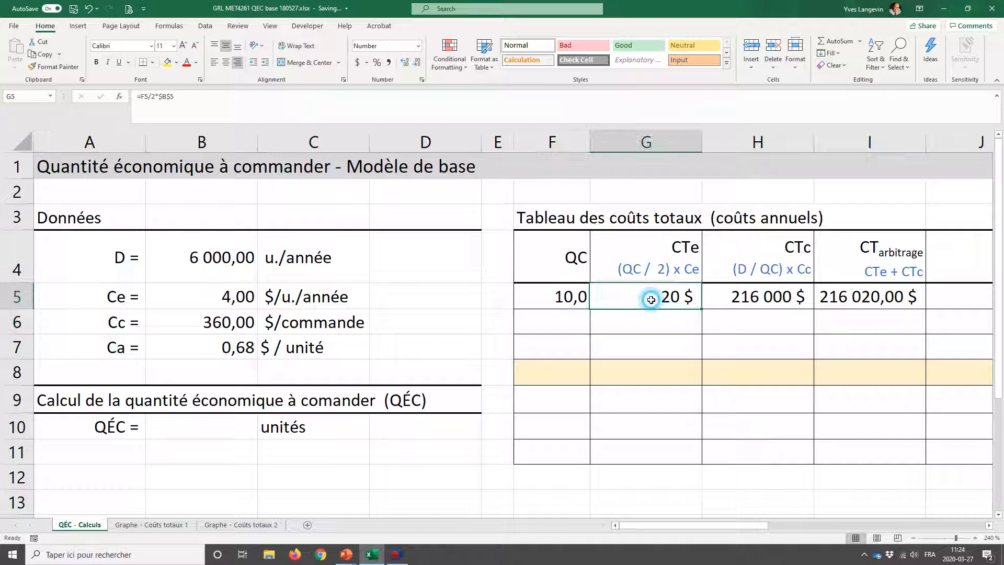
click(753, 298)
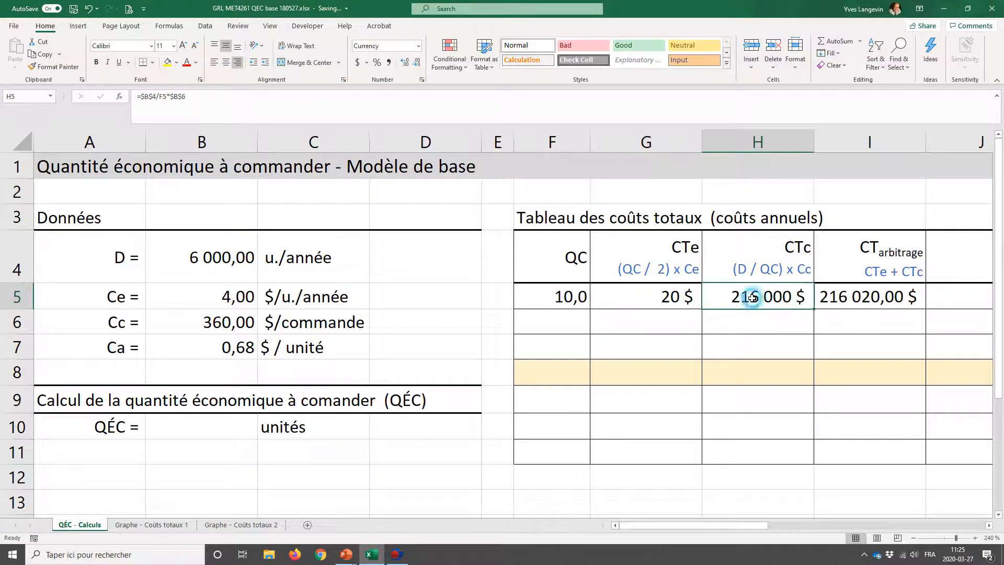
click(663, 297)
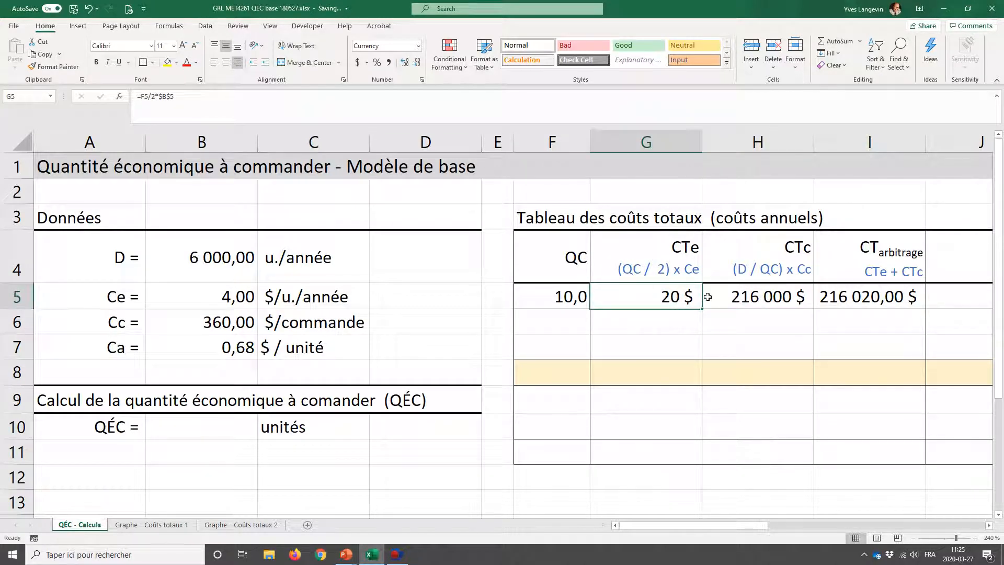
click(708, 297)
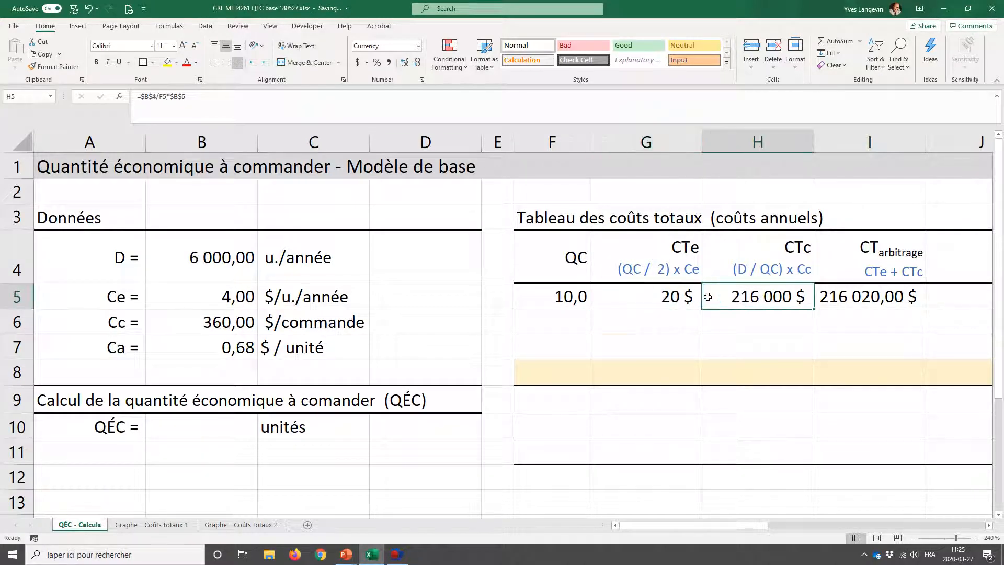
click(556, 316)
text(400)
key(Return)
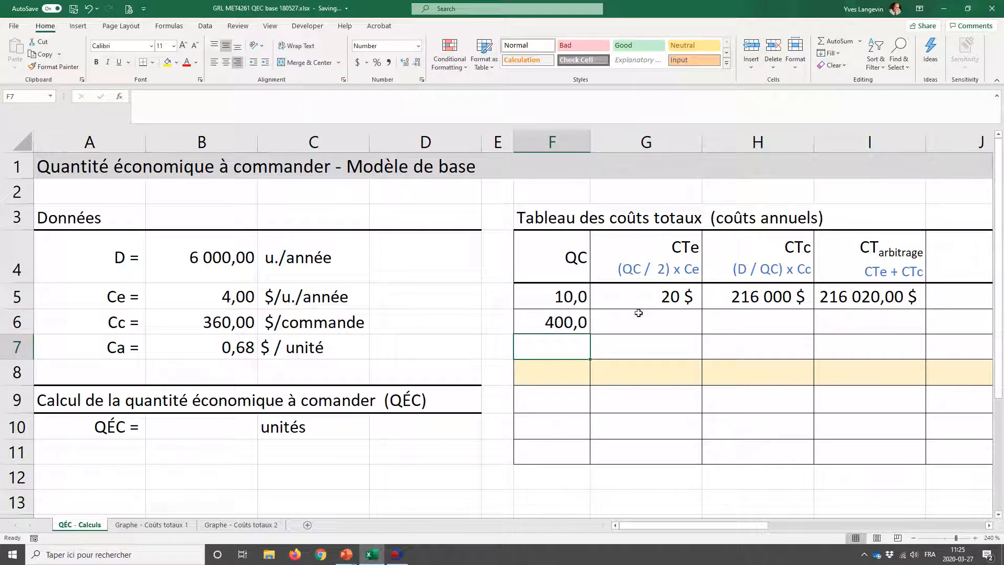
- Fill the cost formulas of G5:I5 down the table, and clear the surplus copies in G7:I7
drag(649, 304, 919, 351)
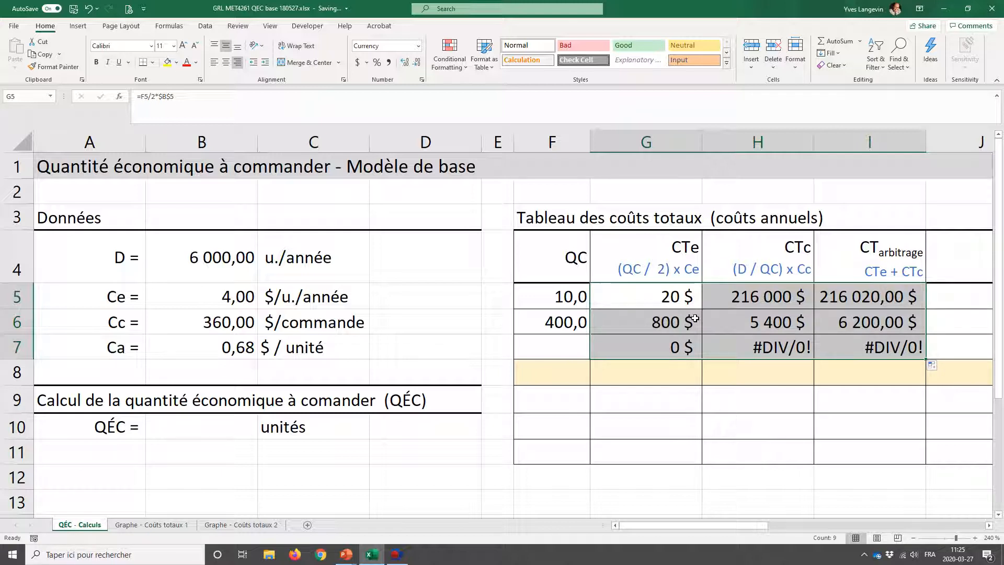
drag(675, 345, 855, 348)
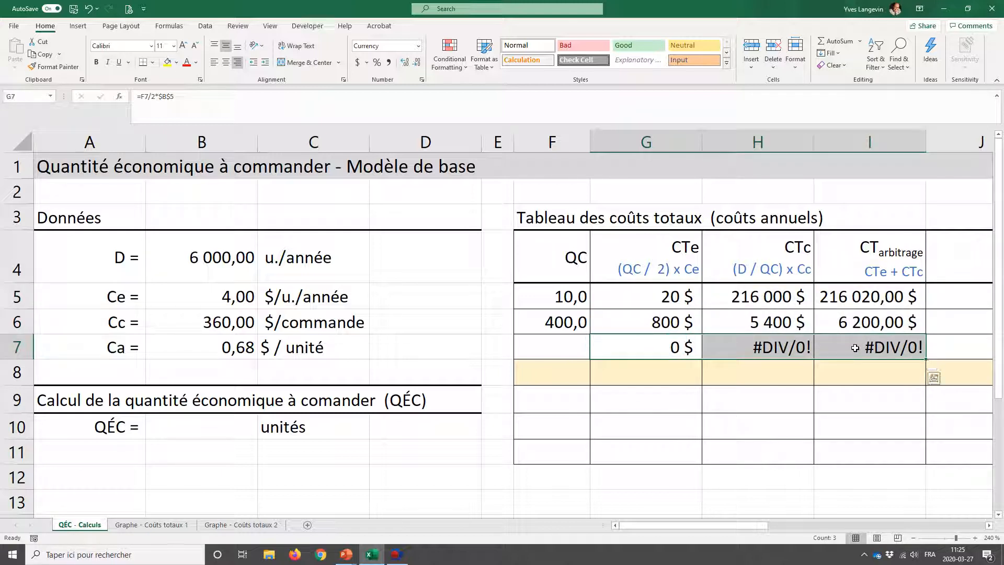
key(Delete)
- Compare the order quantities in F5 and F6, and examine how CTe in G6 depends on QC
click(599, 326)
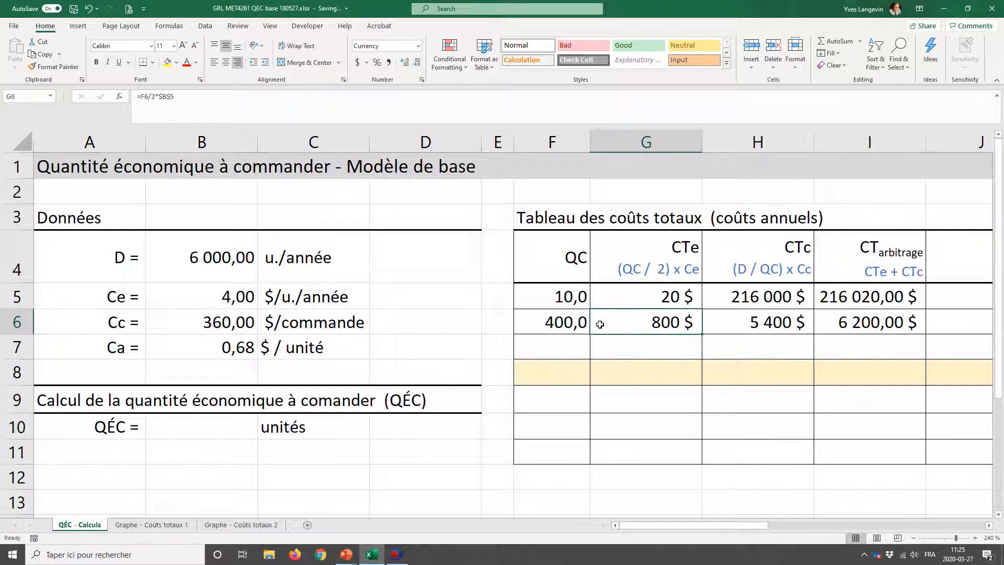
click(530, 313)
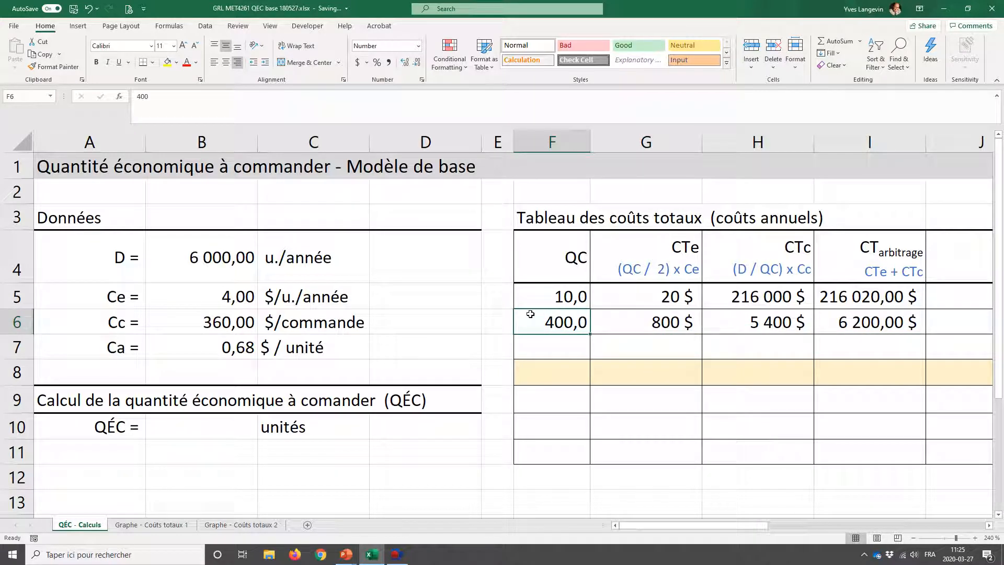
click(531, 297)
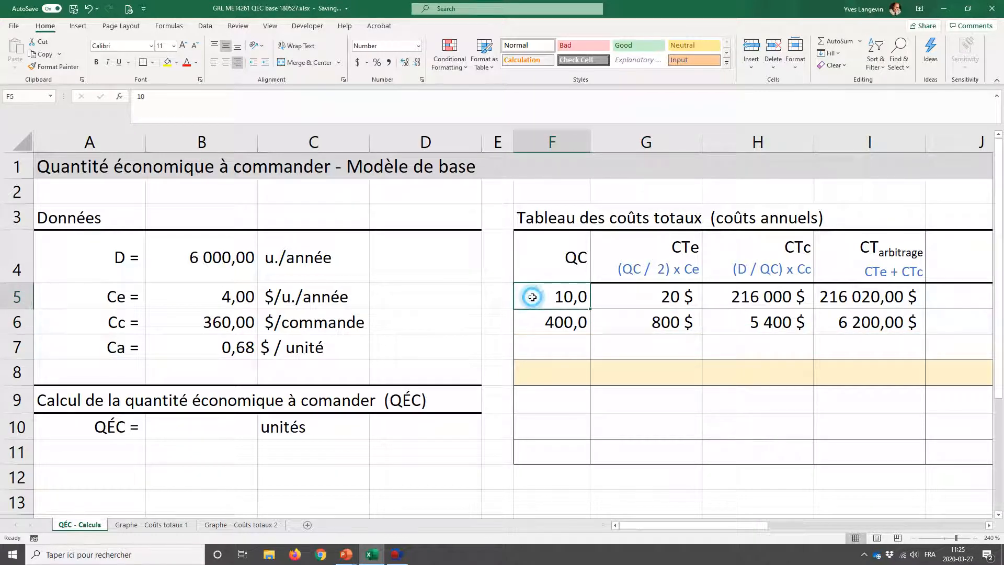
click(597, 326)
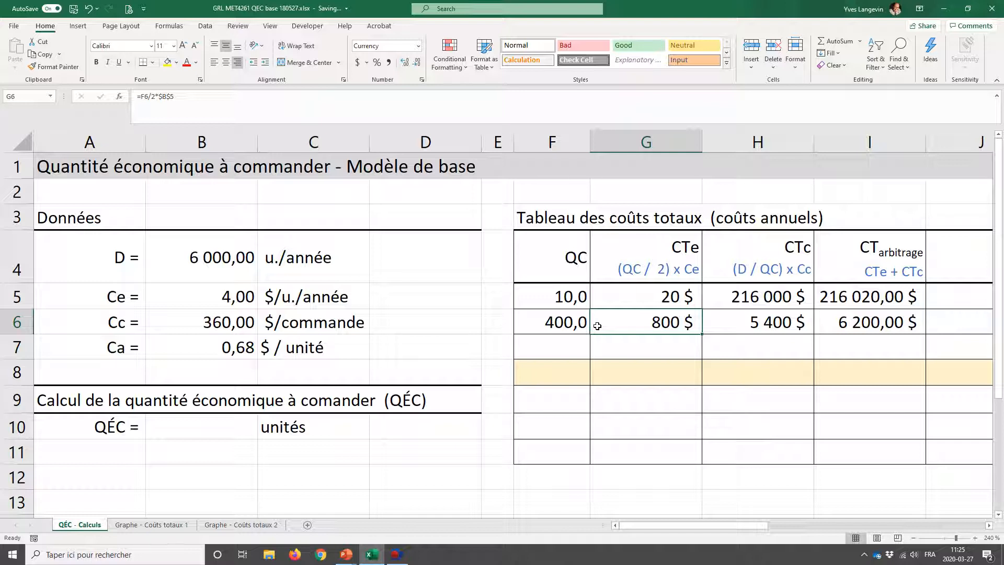
click(561, 297)
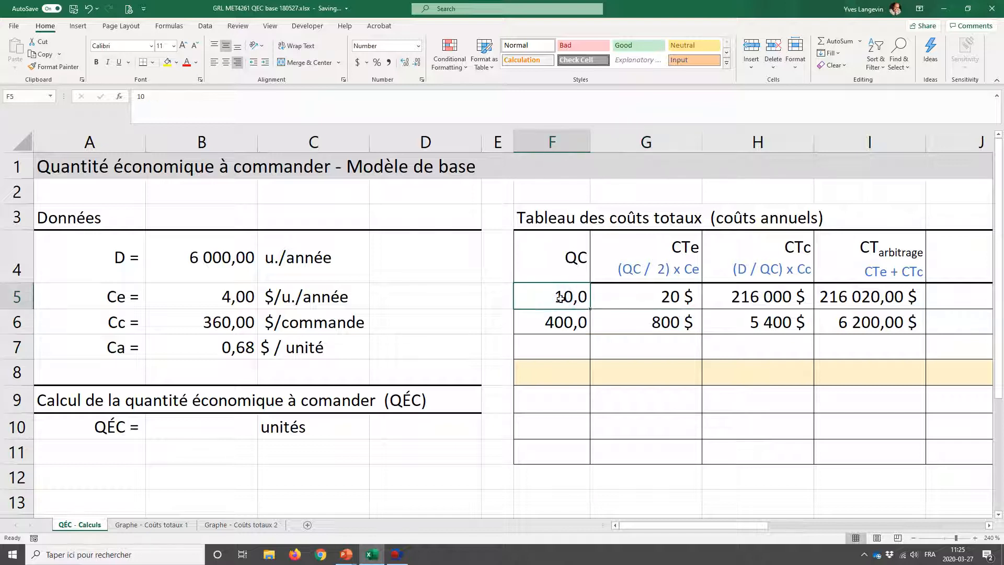
click(608, 320)
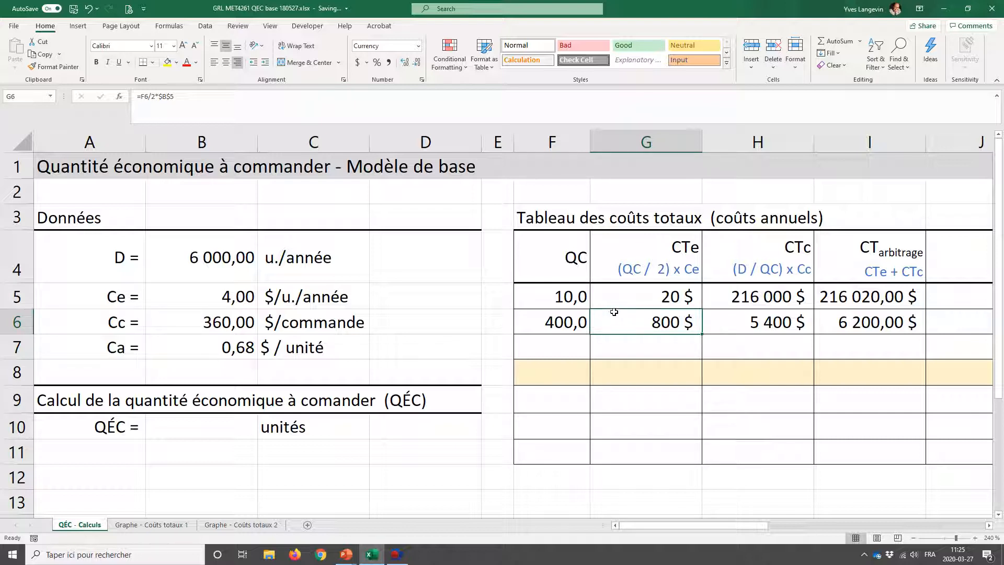
click(574, 322)
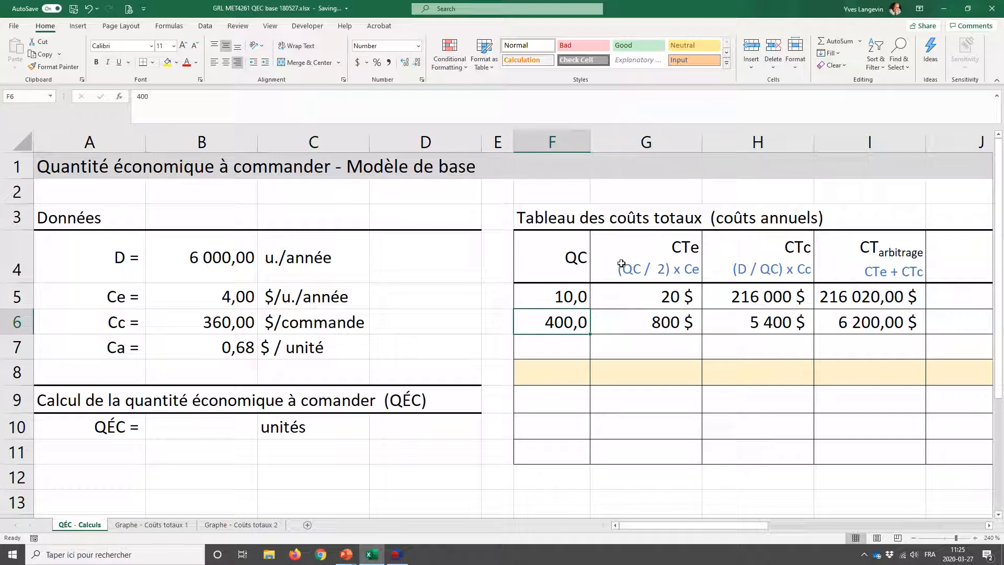
- Check the order count behind CTc in H6 by dividing 6000 by 400 in the Calculator, and review the CT arbitrage formula in I6
click(711, 324)
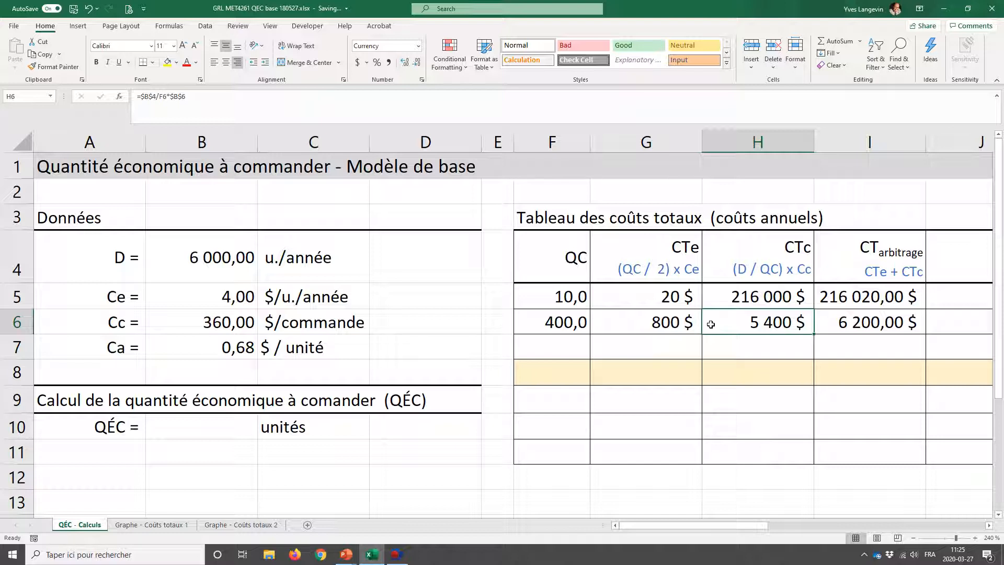
key(XF86Calculator)
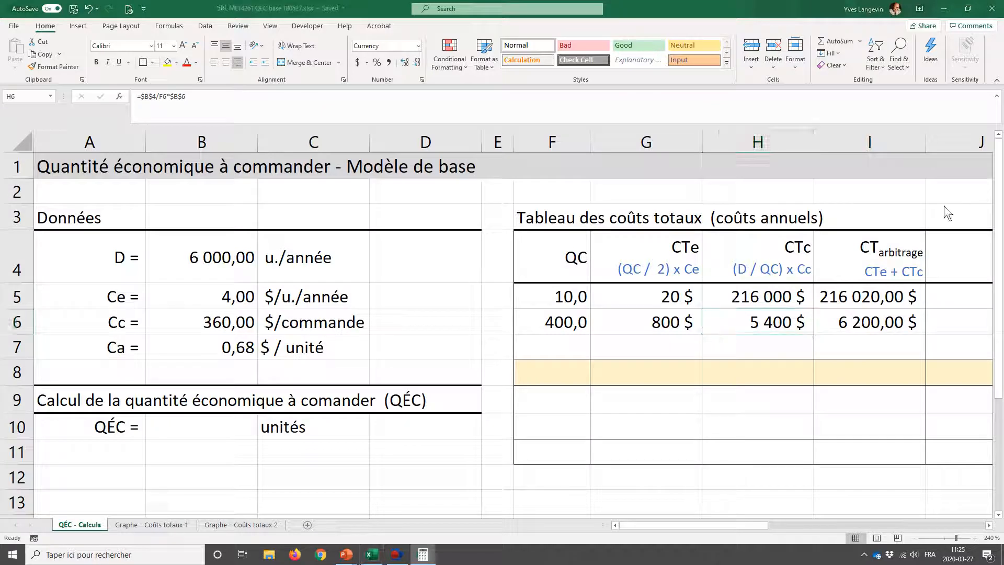
drag(785, 58, 556, 55)
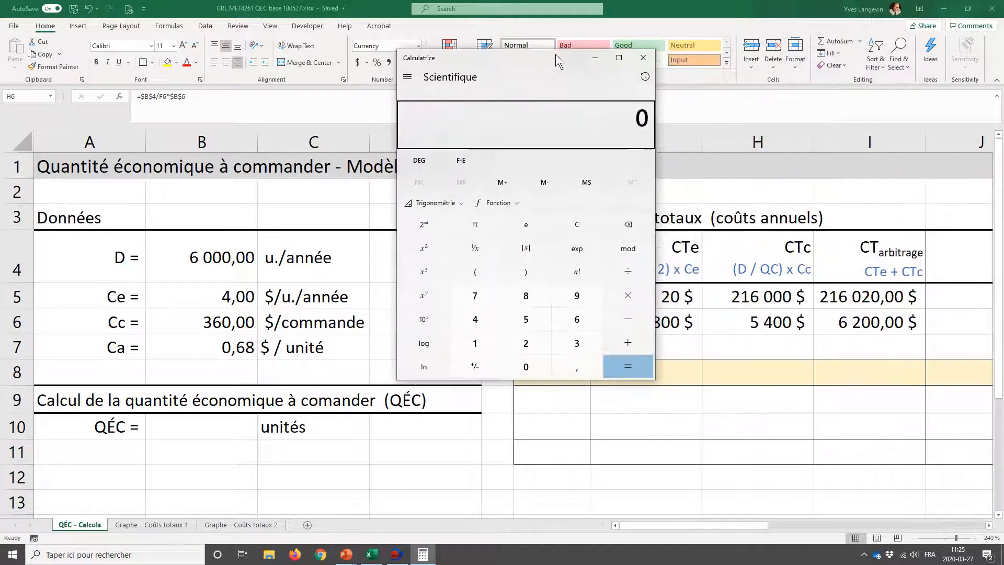
text(6000)
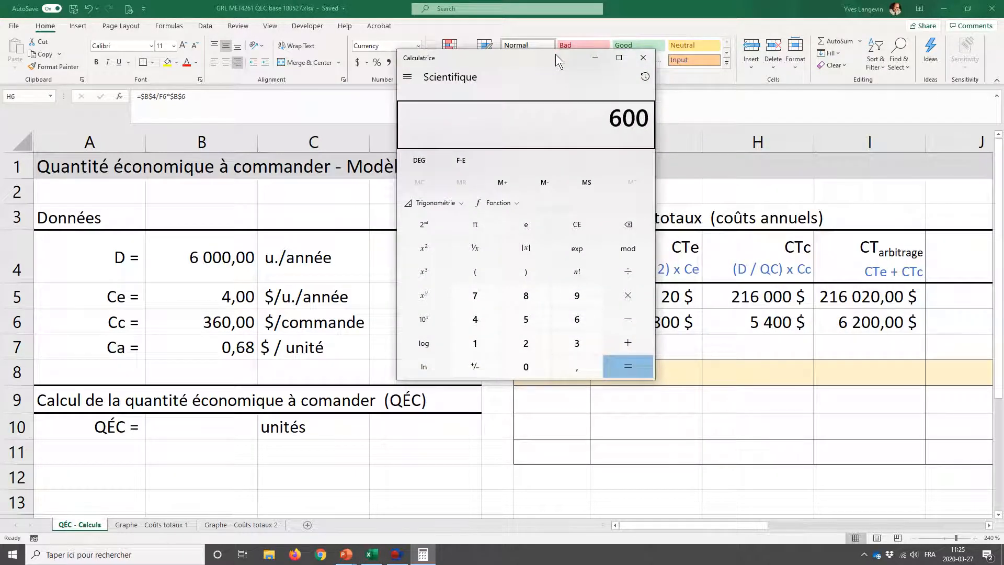
key(slash)
text(400)
key(Return)
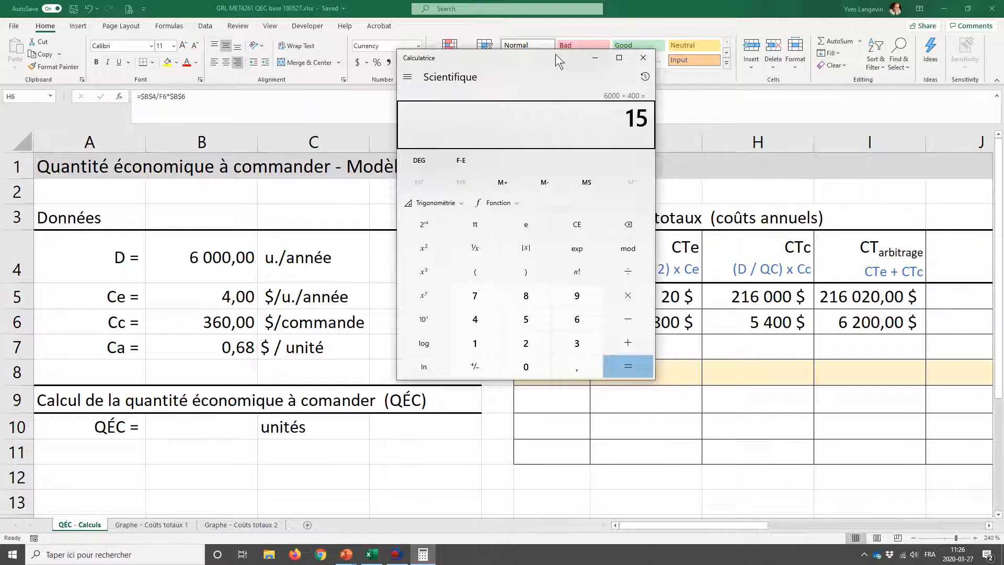
click(644, 58)
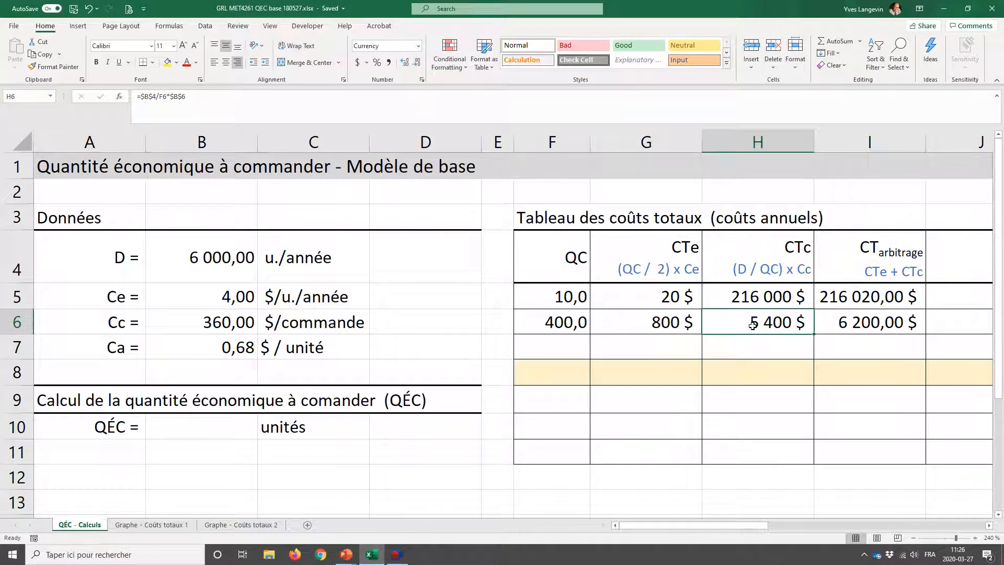
click(818, 323)
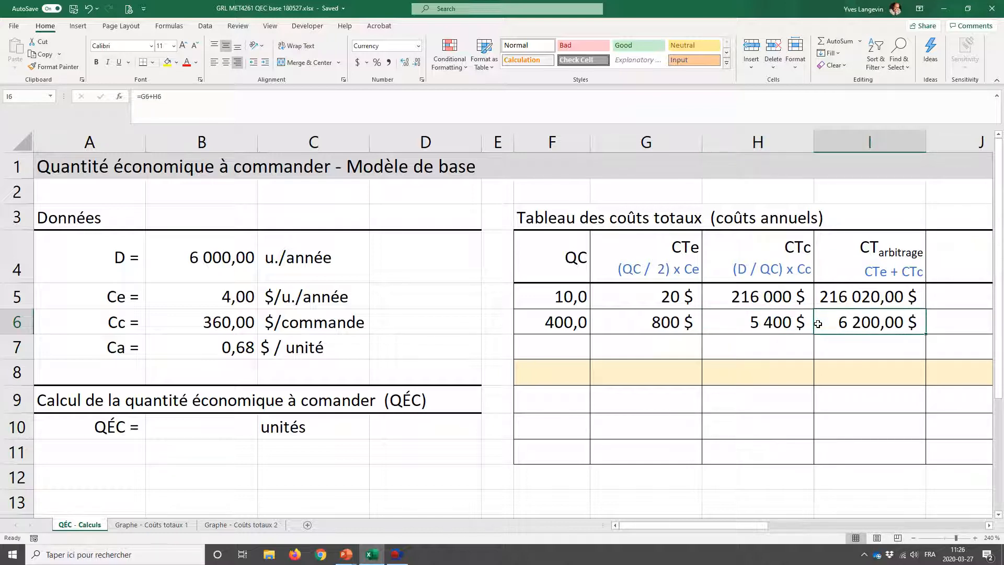
- Compare the CT arbitrage, CTc and CTe costs of the first two order quantities in rows 5 and 6
click(826, 299)
click(828, 321)
drag(764, 296, 765, 317)
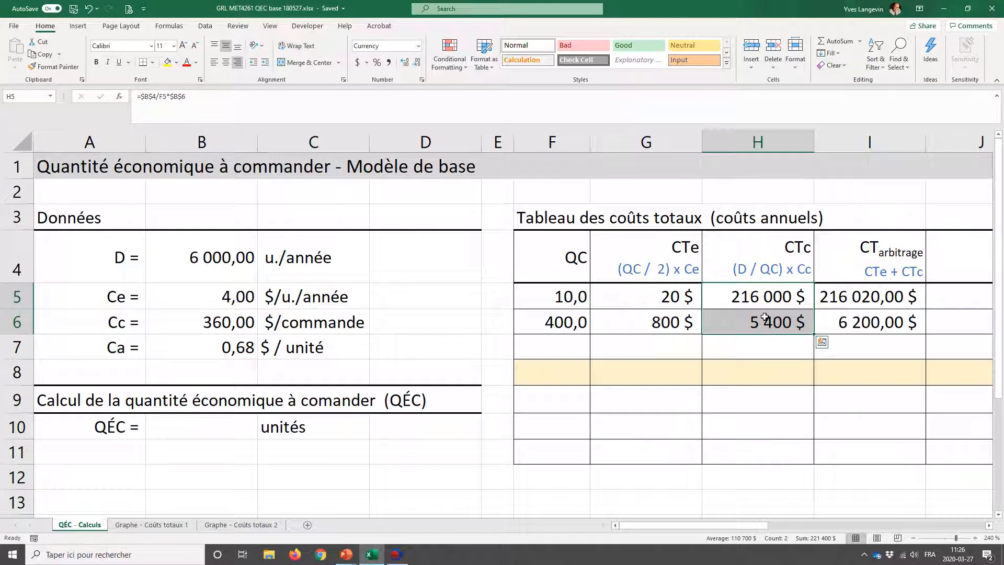
drag(658, 296, 652, 314)
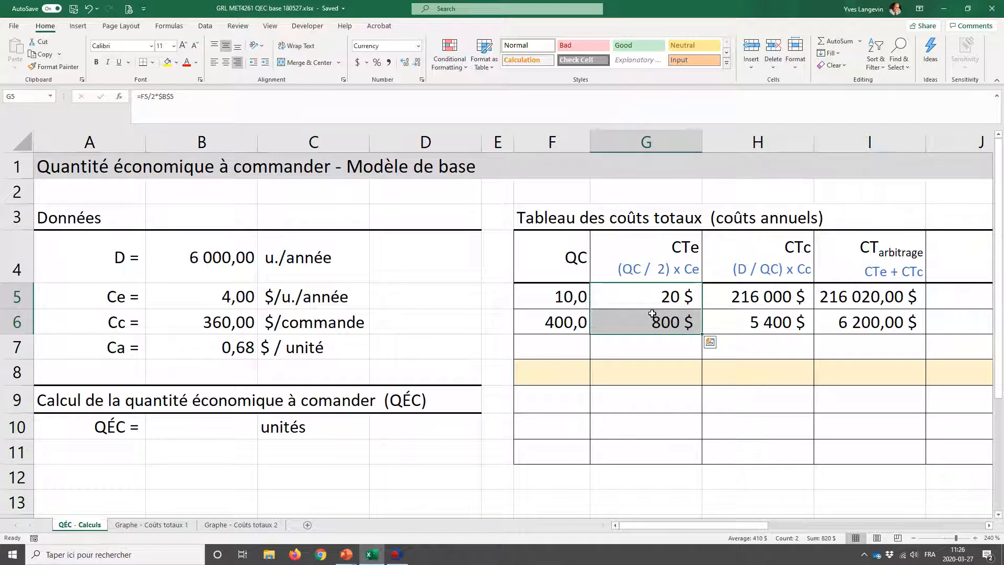
drag(734, 296, 732, 310)
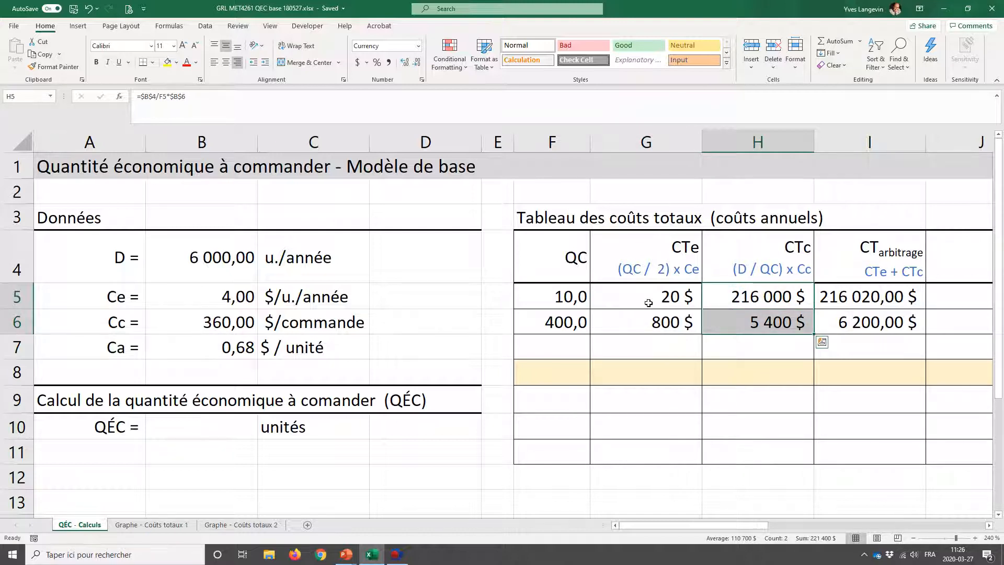
drag(647, 304, 642, 311)
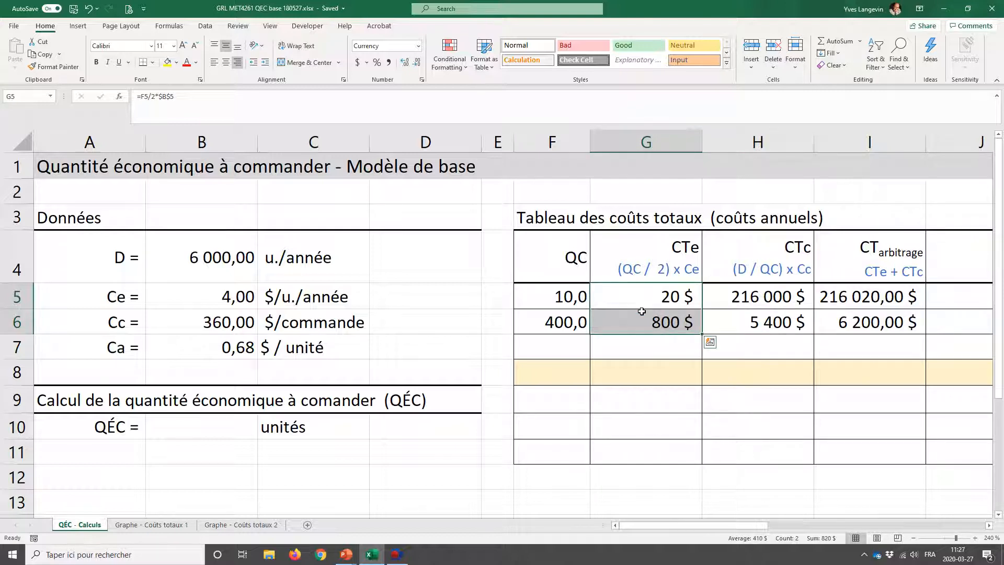
click(831, 322)
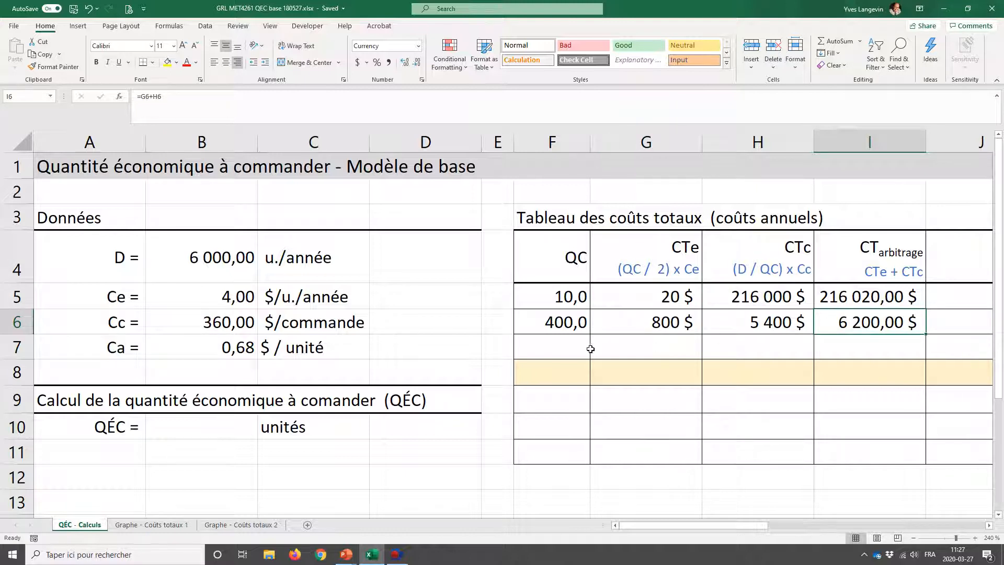
- Enter 900 as the third order quantity in F7, and fill the cost formulas of G6:I6 down to row 7
click(573, 349)
text(800)
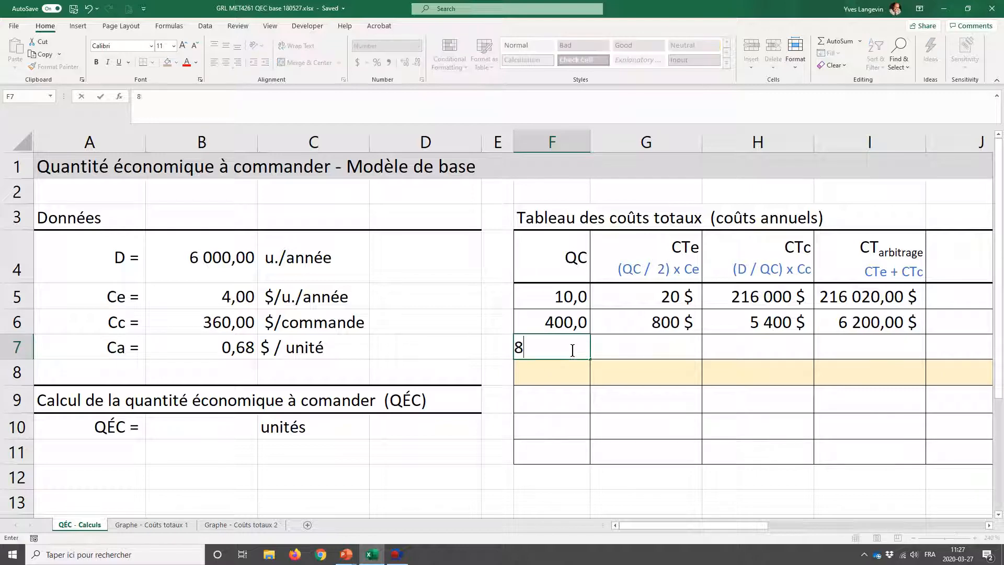
key(Return)
drag(652, 324, 757, 323)
double_click(533, 338)
key(BackSpace)
key(BackSpace)
key(BackSpace)
text(900)
key(Return)
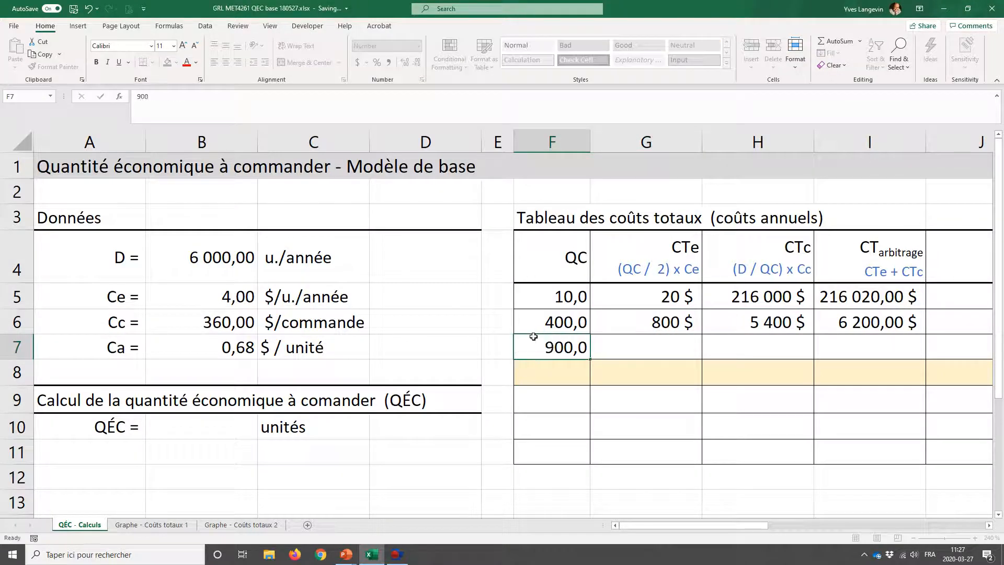
drag(655, 321, 924, 351)
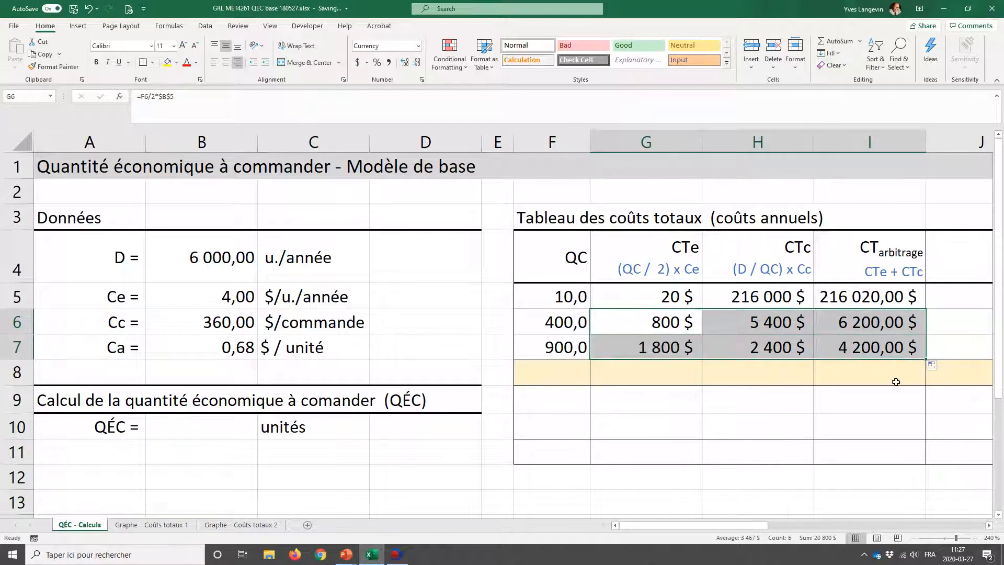
- Compare the CT arbitrage, CTc and CTe costs between the order quantities of rows 6 and 7
click(837, 322)
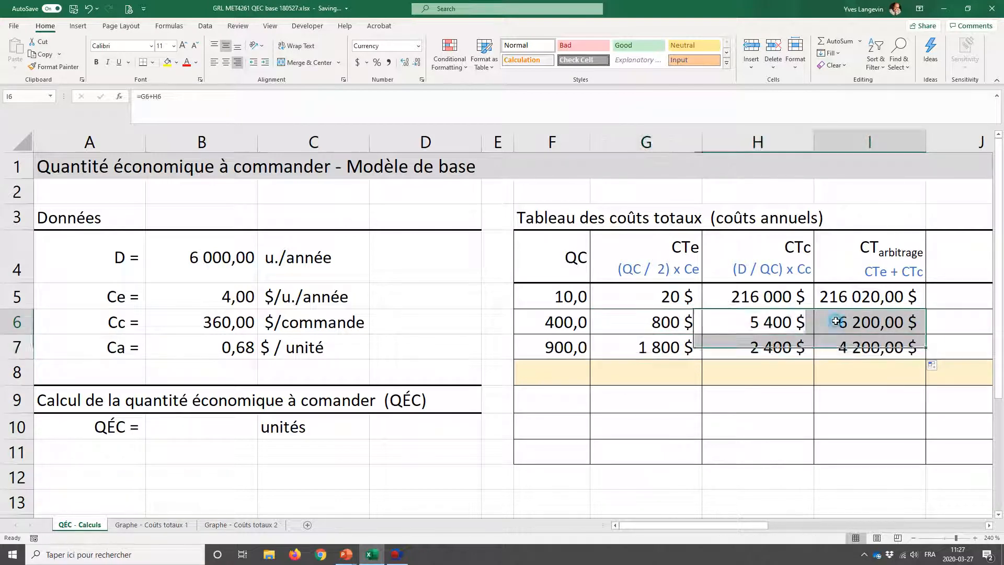
click(830, 343)
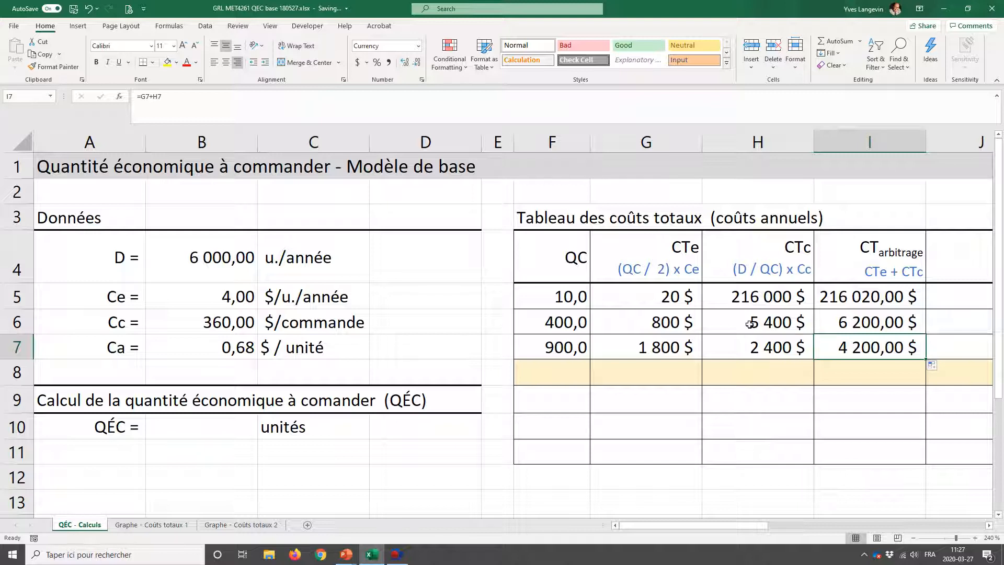
drag(746, 322, 744, 341)
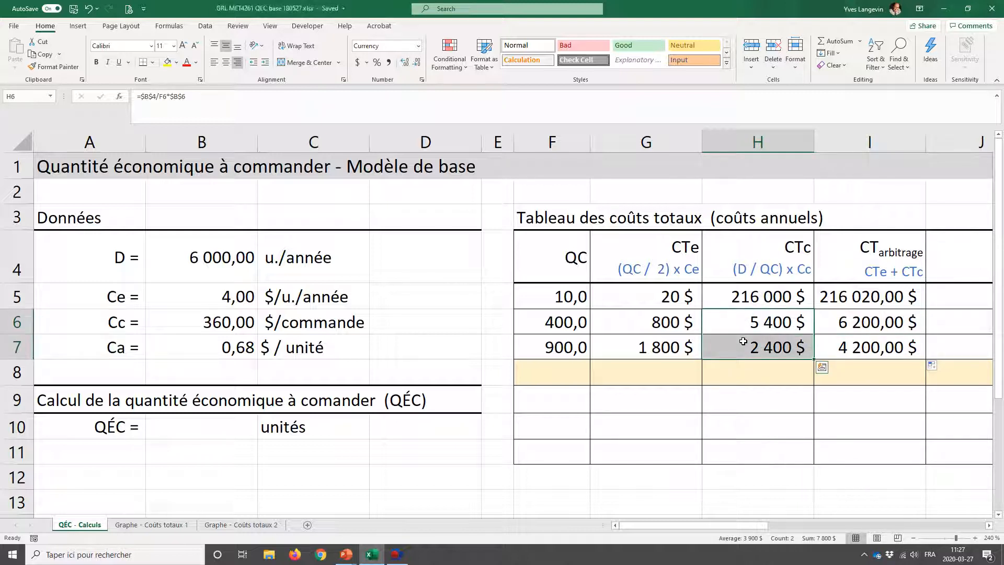
click(741, 324)
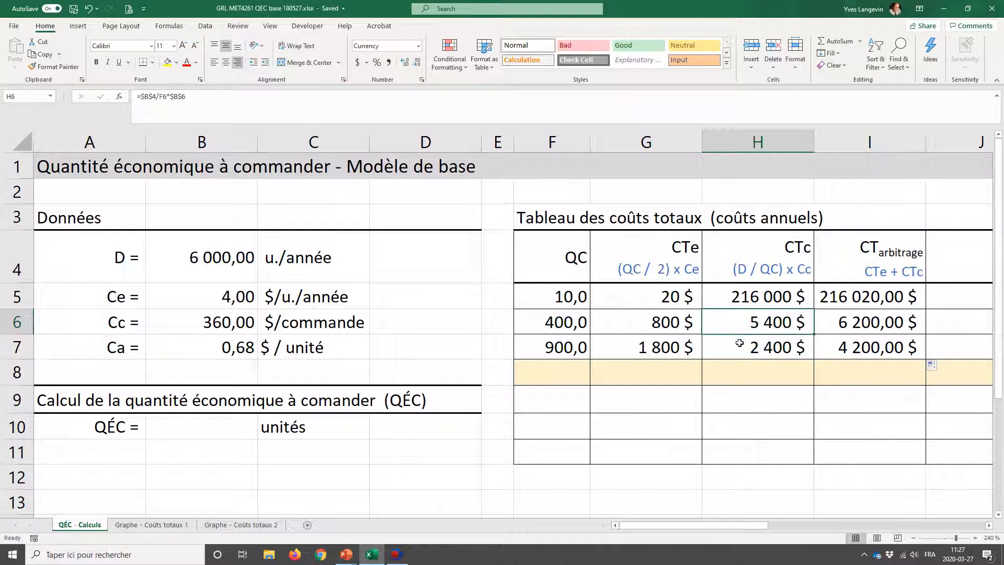
key(Down)
drag(742, 325, 743, 340)
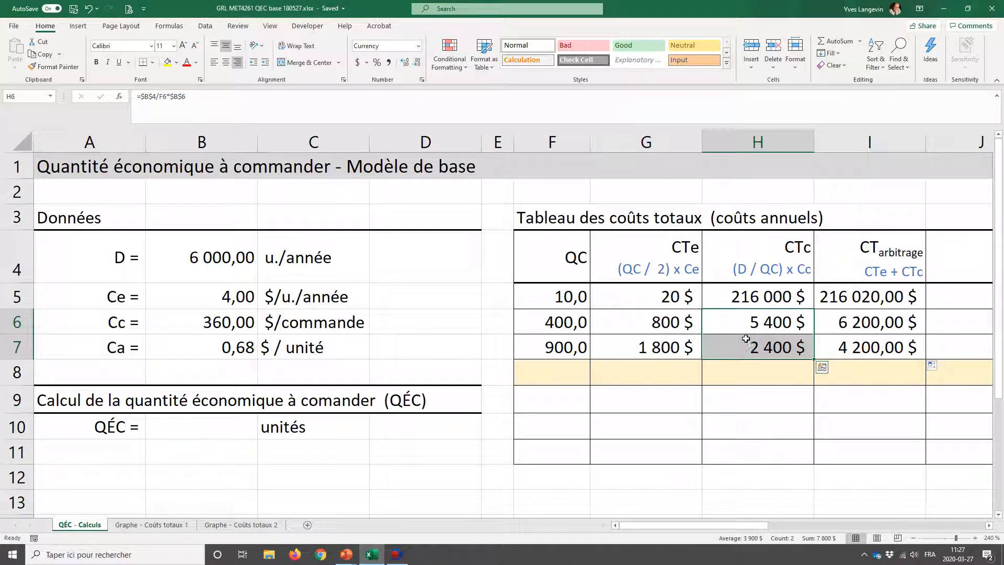
drag(619, 322, 618, 340)
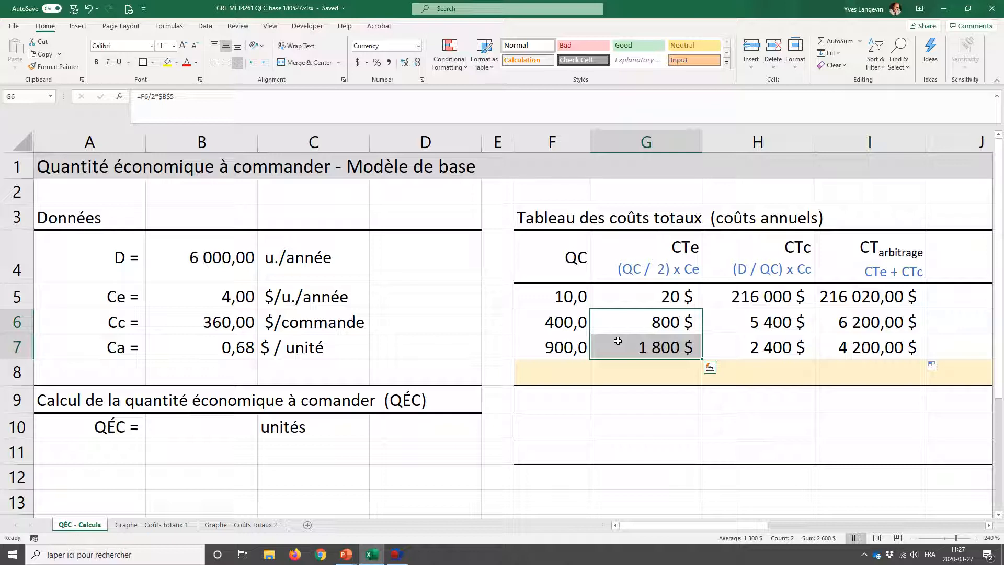
- Enter 1150 as the order quantity in F9, just below the shaded row of the cost table
key(Down)
key(Down)
key(Down)
key(Left)
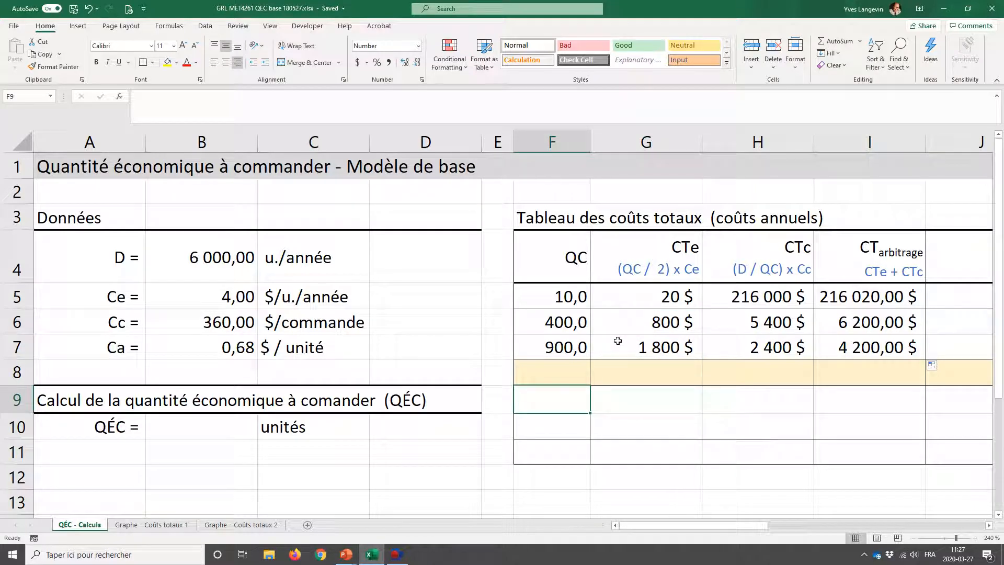
text(1150)
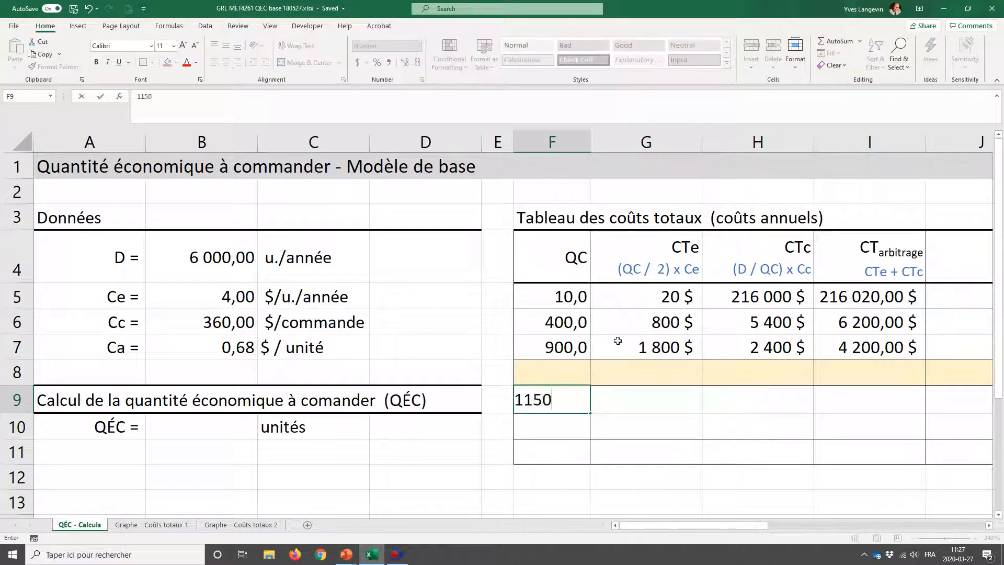
key(Return)
- Copy the cost formulas of G7:I7 into G9:I9, pasting only the formulas
drag(618, 344, 816, 347)
key(ctrl+c)
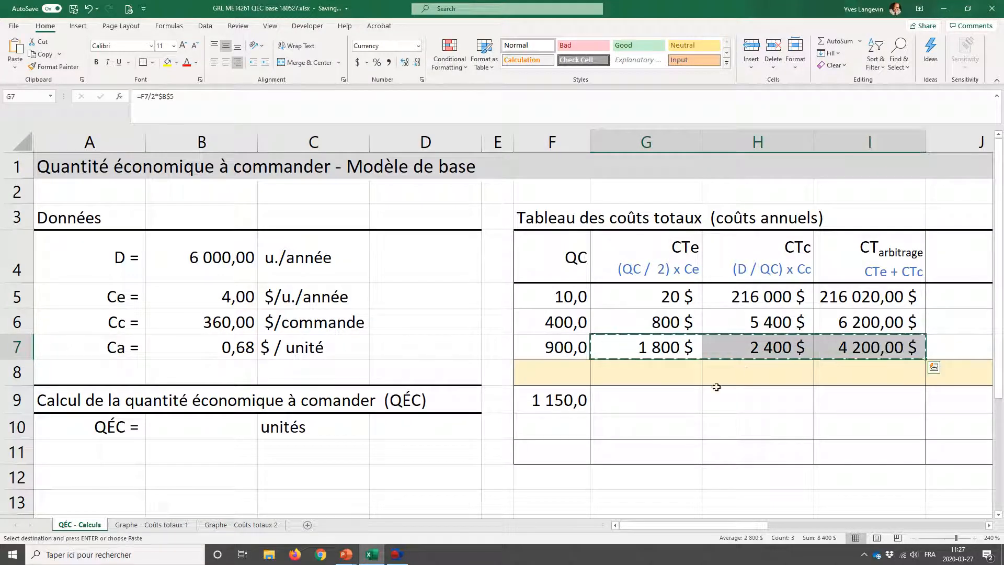
click(698, 394)
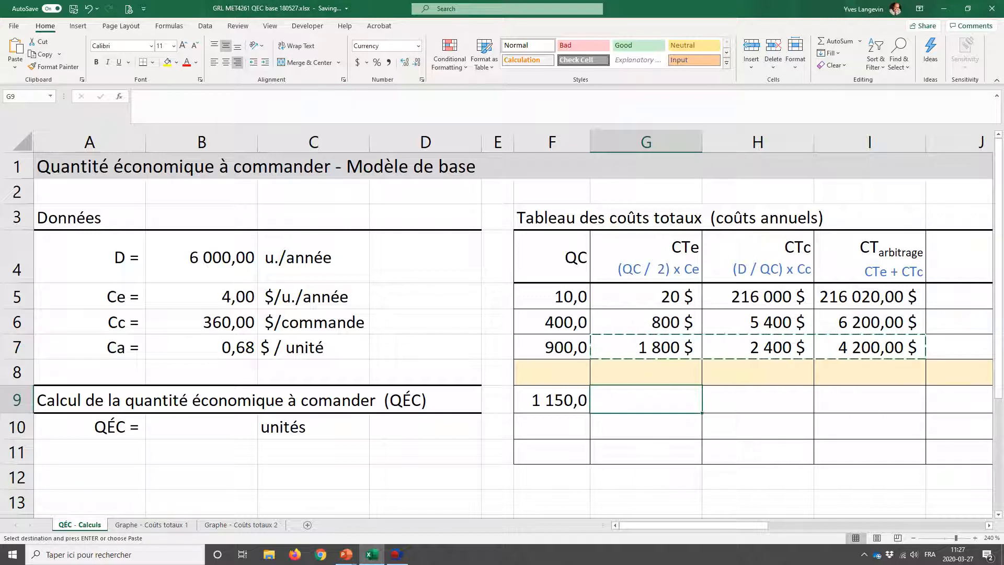
click(20, 67)
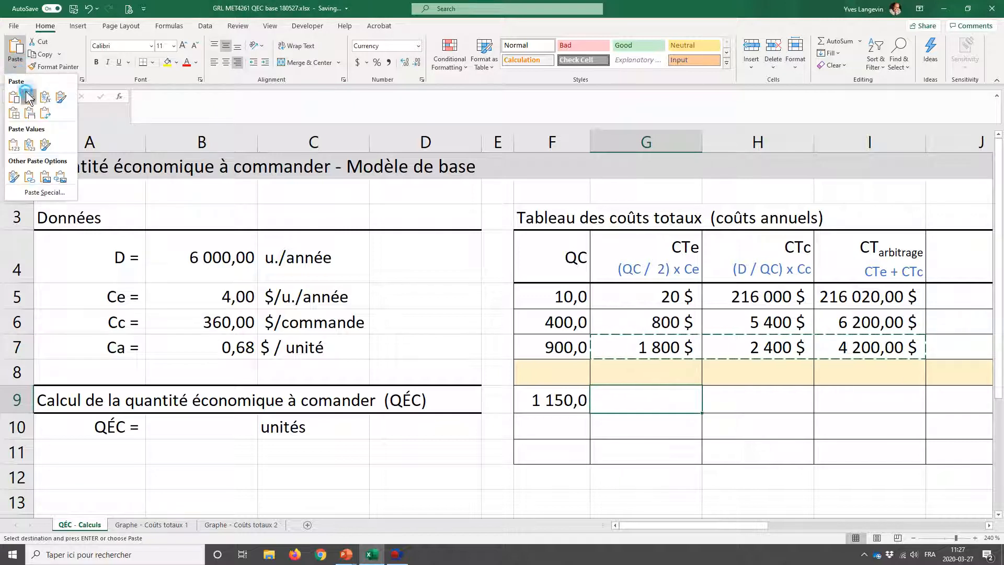
click(25, 92)
key(Escape)
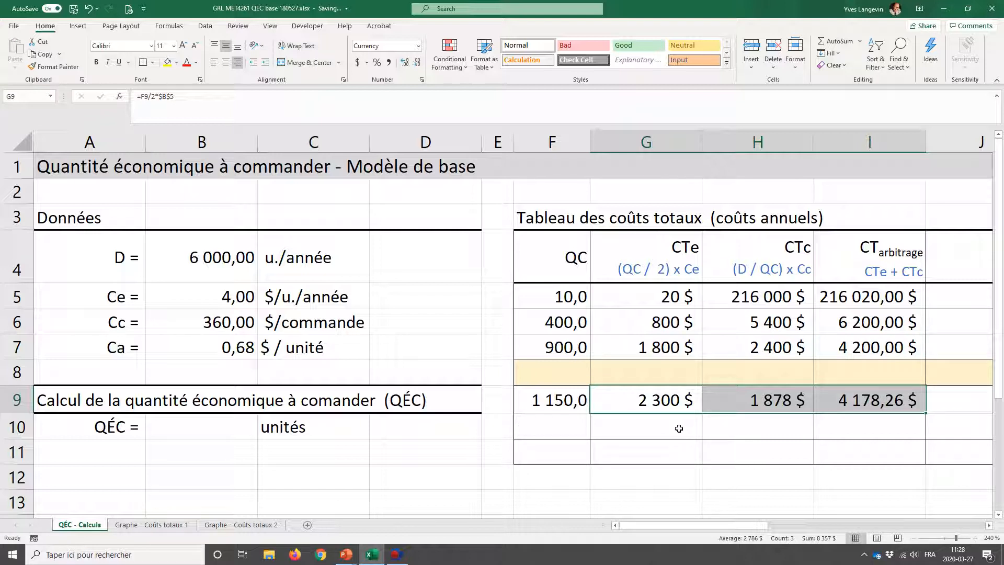
- Change the order quantity in F9 to 1200
click(565, 407)
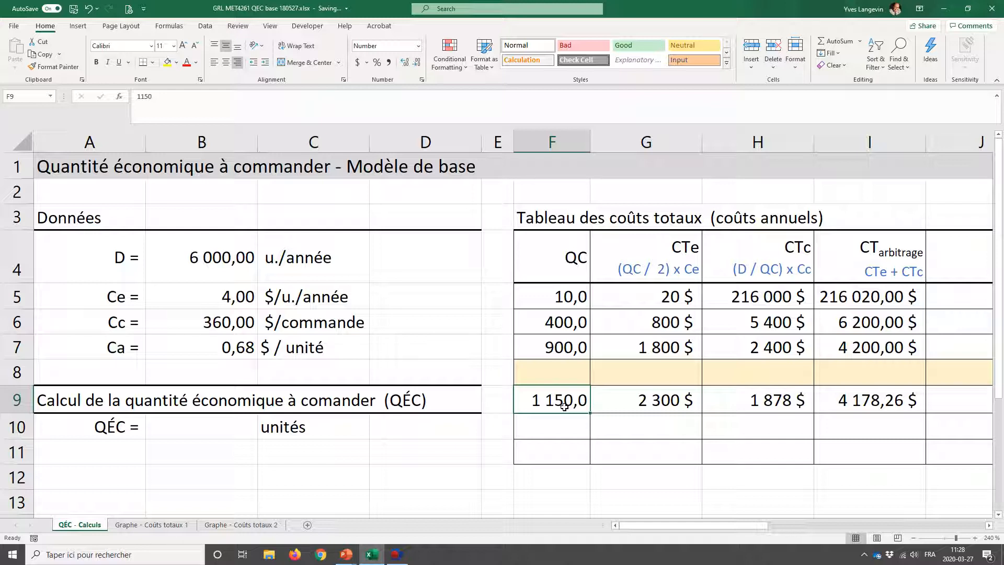
key(F2)
key(BackSpace)
key(BackSpace)
key(BackSpace)
text(200)
key(Return)
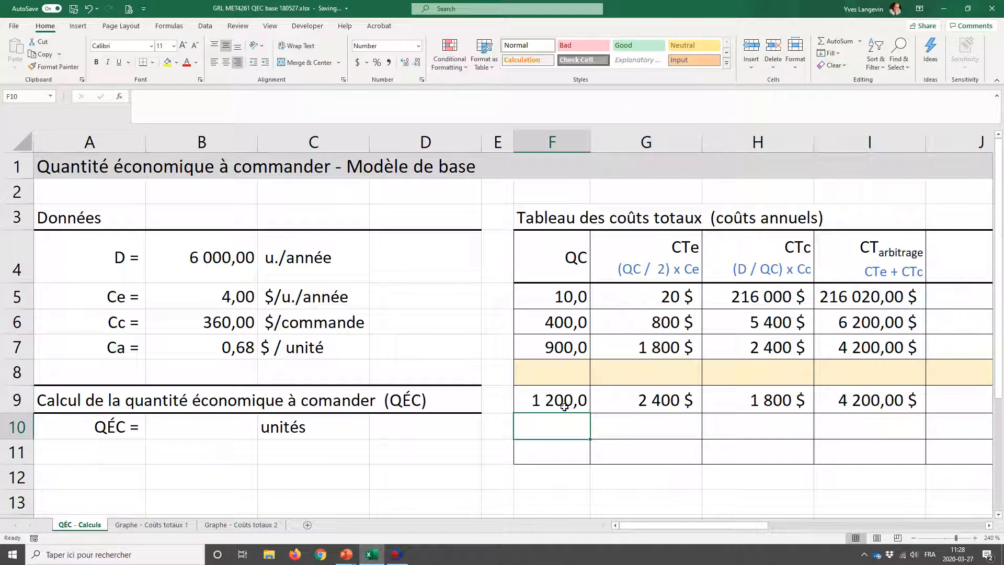
- Enter the last two order quantities of the cost table, 1600 in F10 and 2000 in F11
click(565, 406)
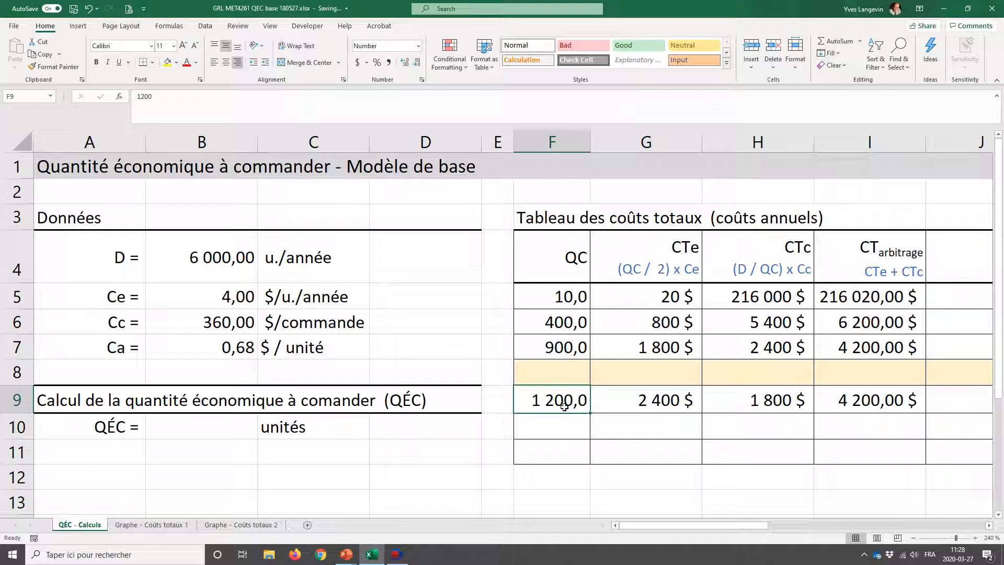
key(Return)
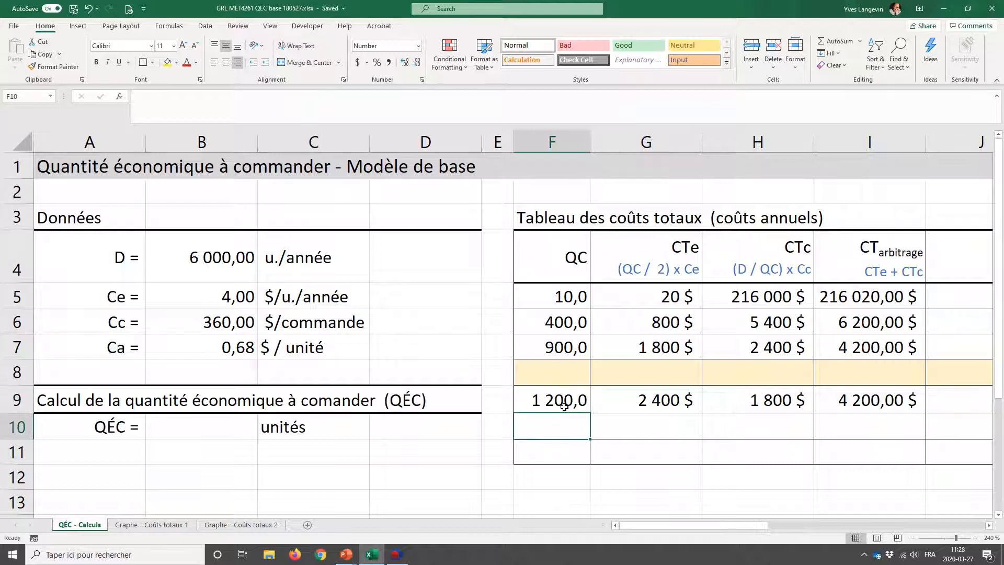
text(1600)
key(Return)
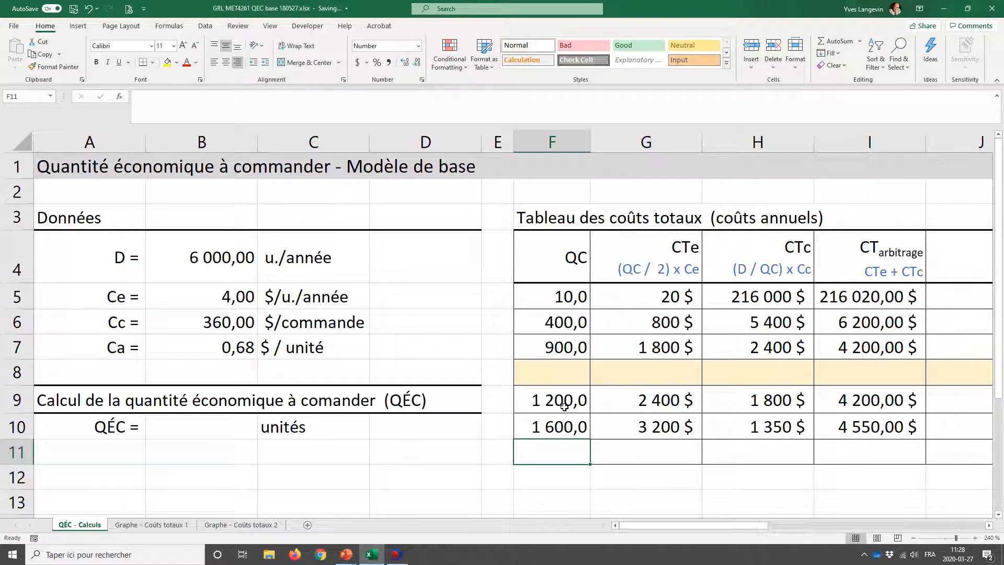
text(200)
key(Return)
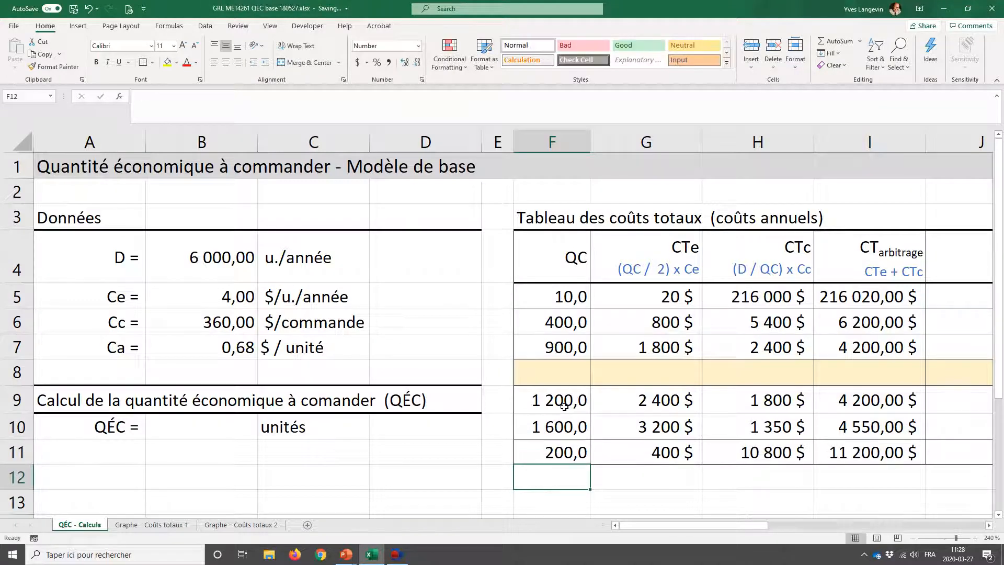
key(Up)
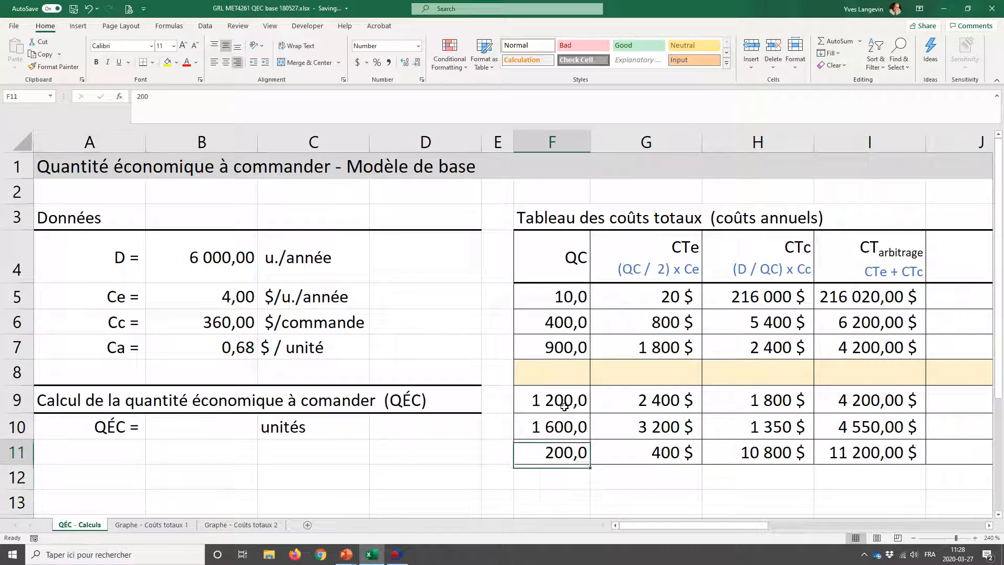
text(2 00)
text(0)
key(Return)
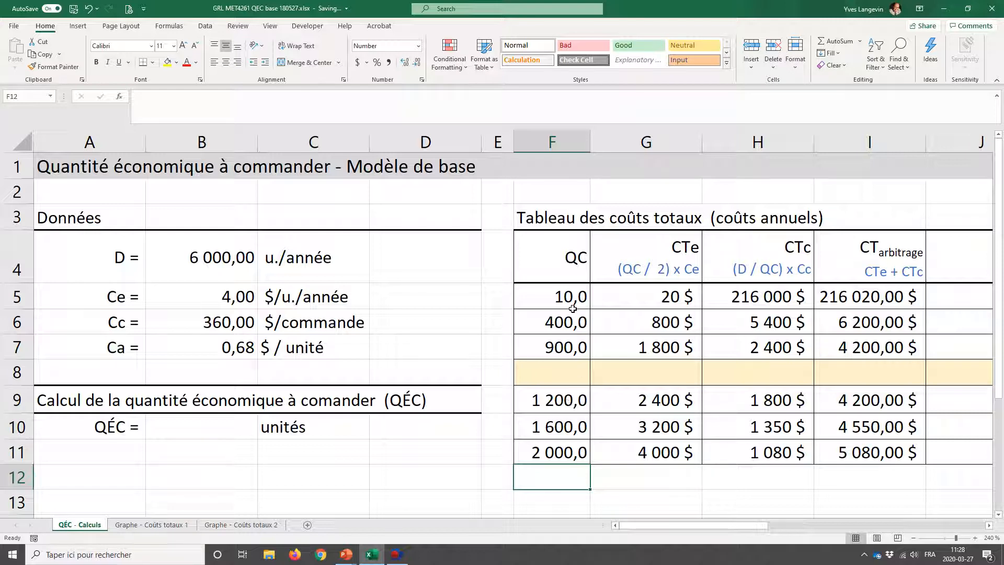
- Review the order quantities and CT arbitrage costs above and below the empty row 8, and locate the QÉC result row in A10:C10
drag(563, 297, 565, 348)
drag(873, 295, 871, 350)
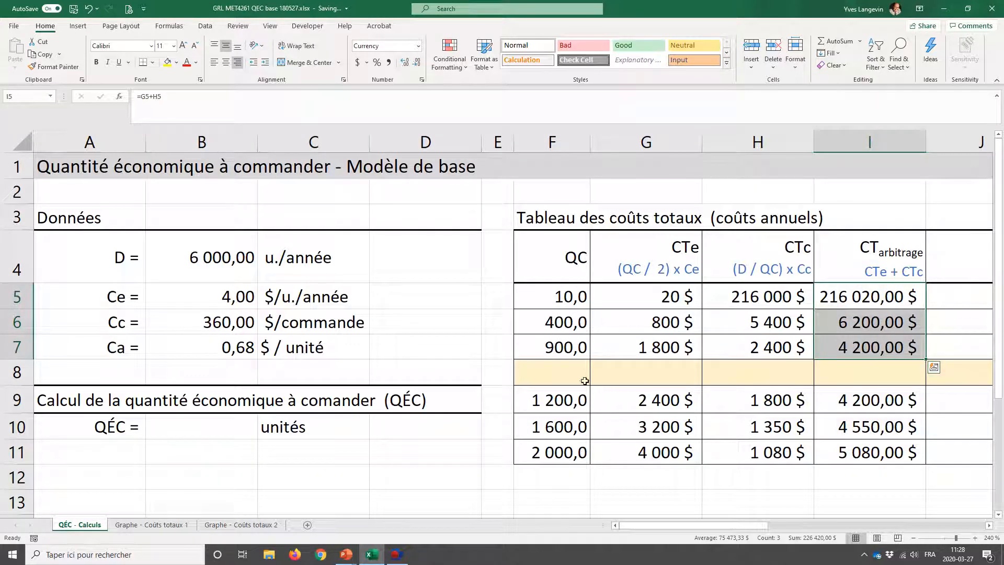
drag(585, 381, 840, 385)
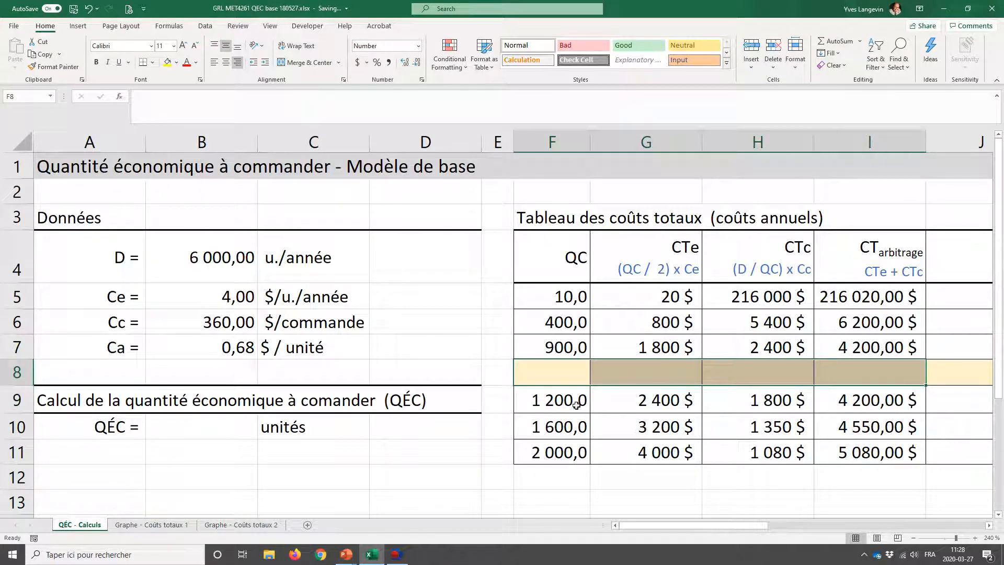
drag(576, 406, 819, 446)
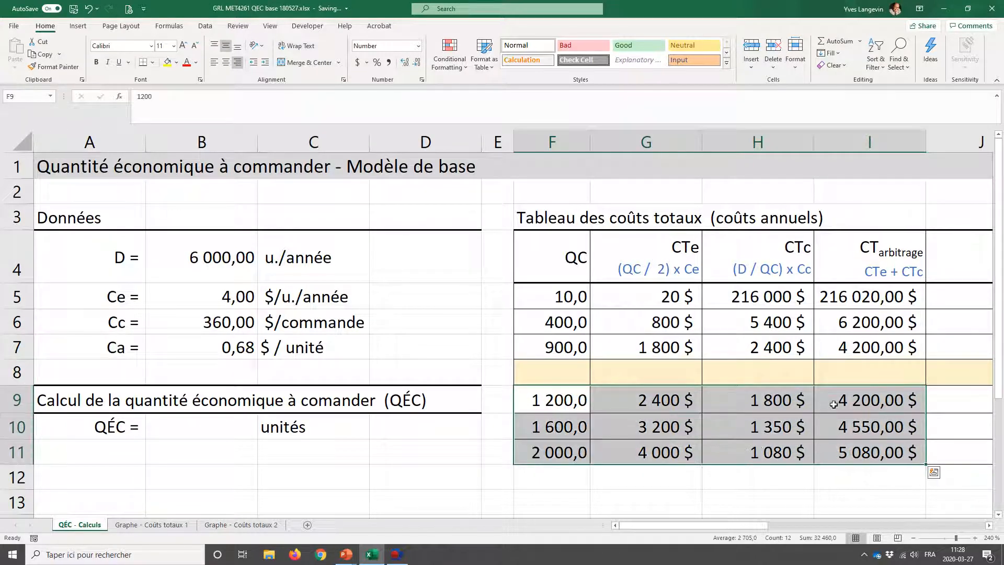
drag(834, 403, 831, 449)
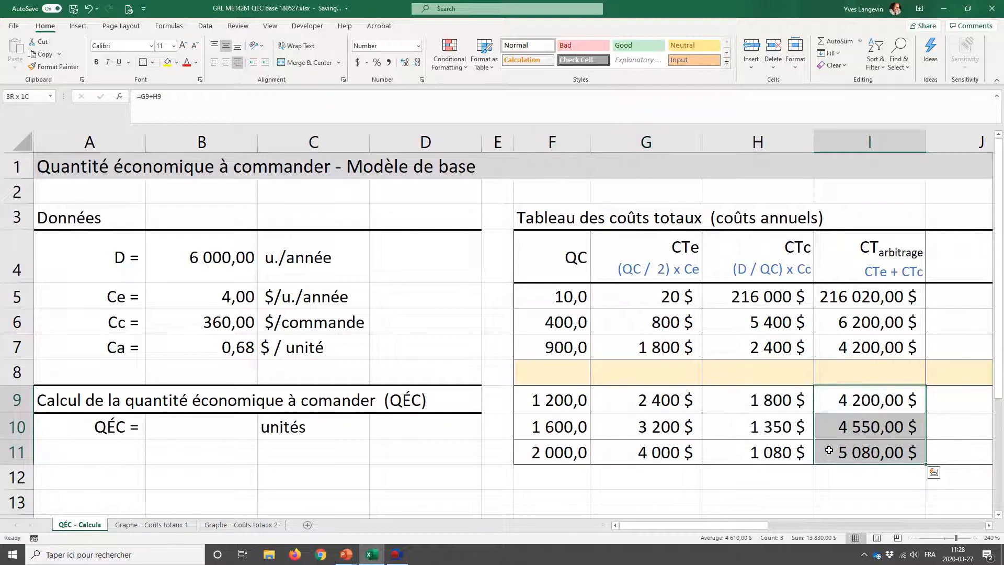
click(564, 381)
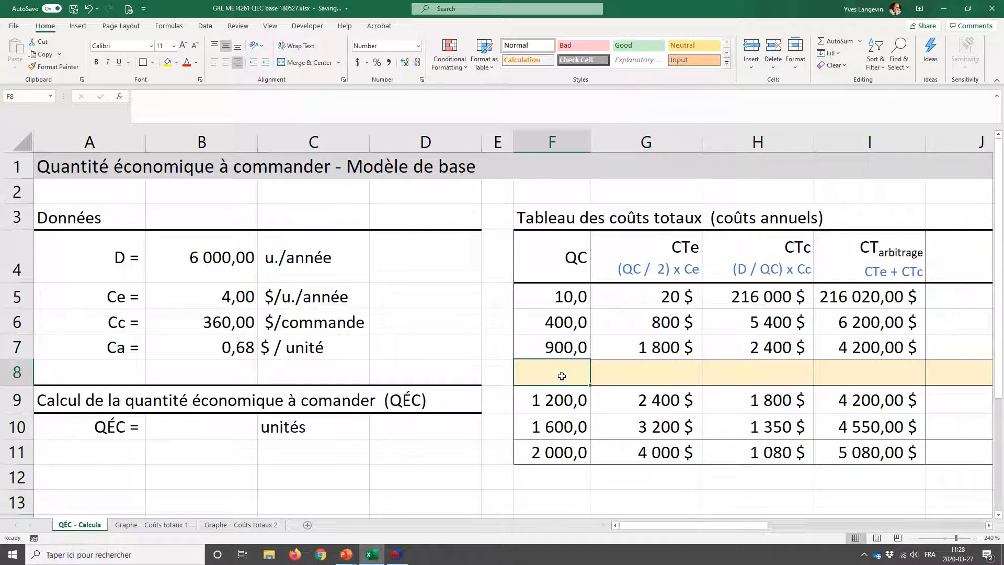
click(212, 425)
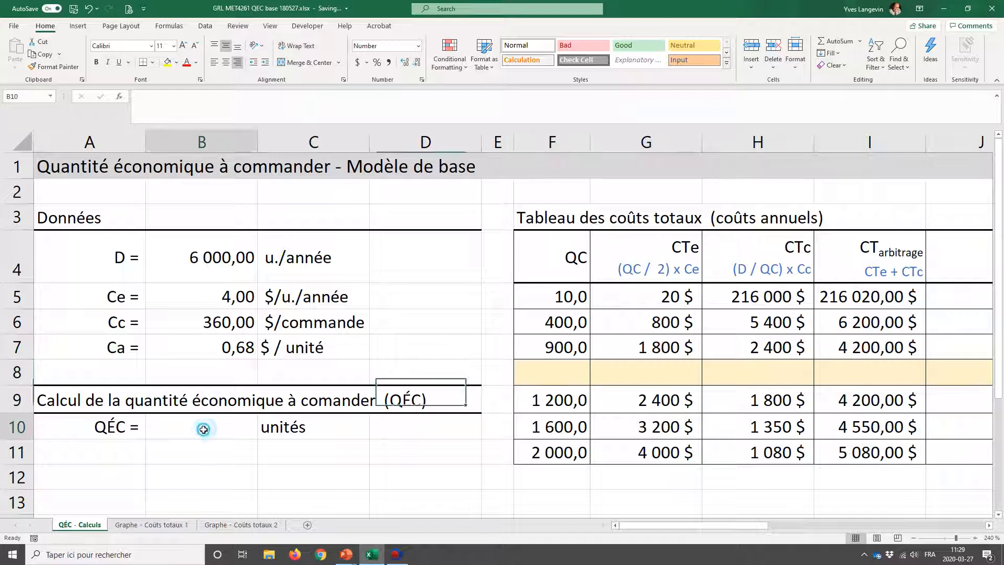
drag(121, 436, 267, 433)
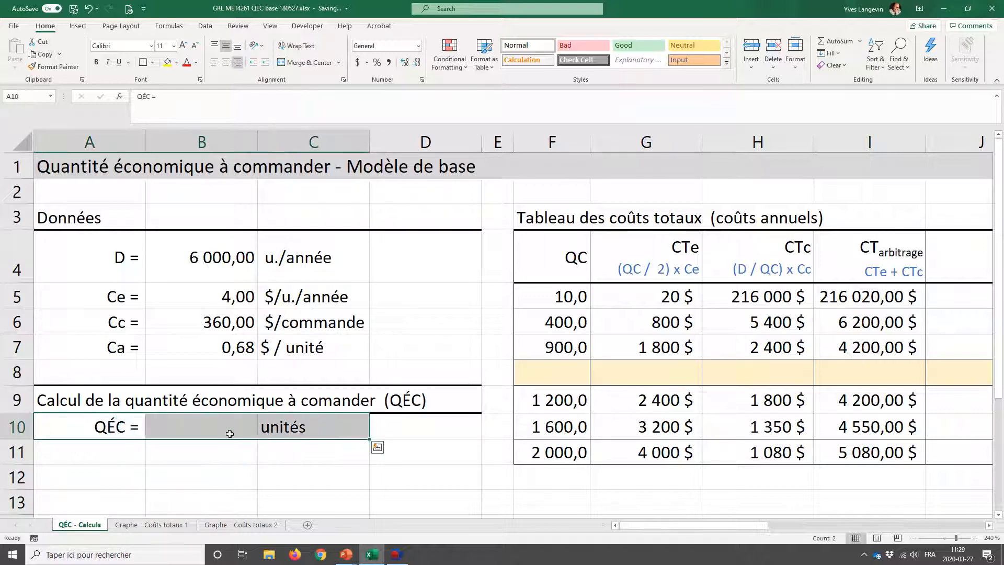
- Calculate the QÉC in B10 with the formula =(2*B4*B6/B5)^(1/2)
click(230, 434)
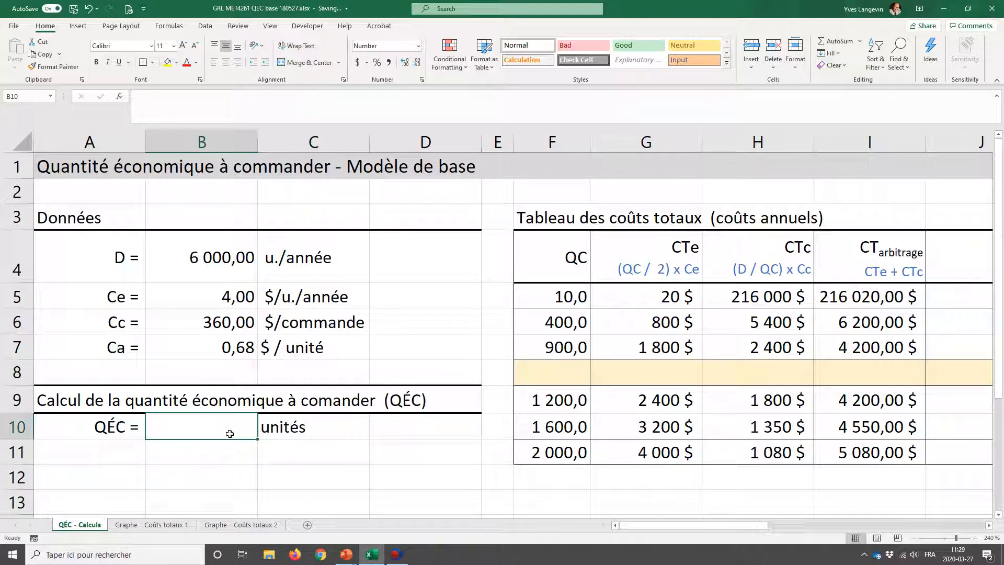
text(=(2)
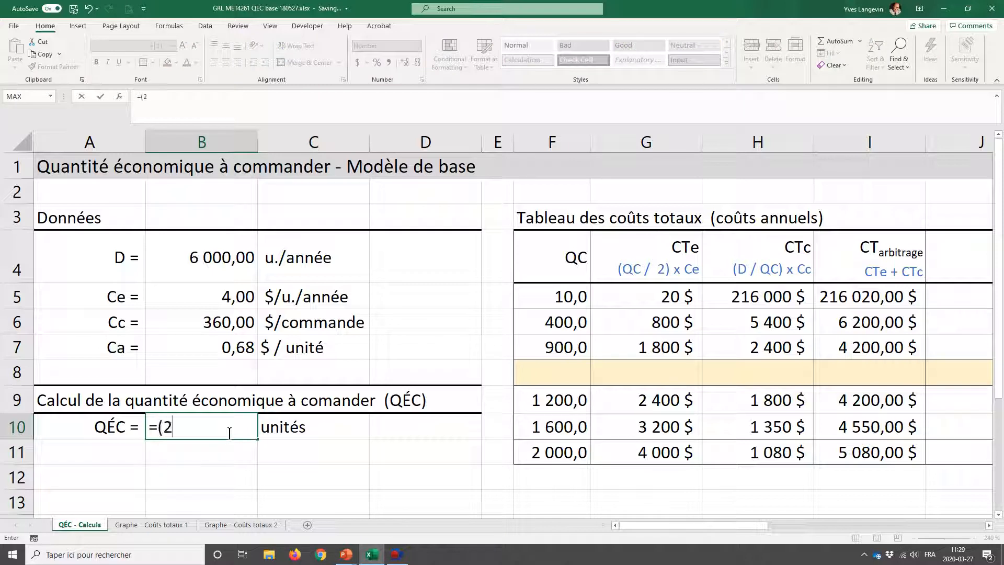
text(*)
click(240, 272)
text(*)
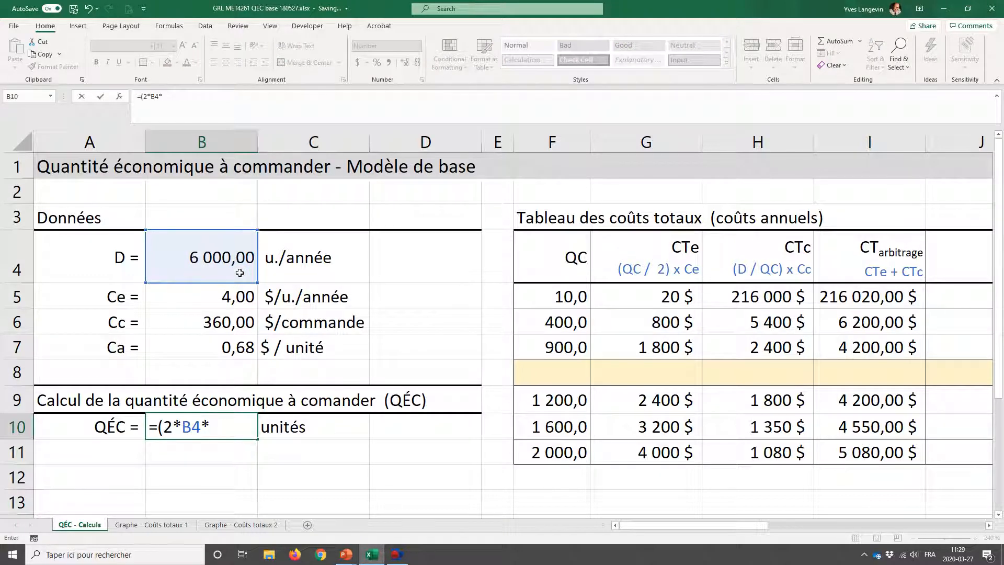
click(188, 319)
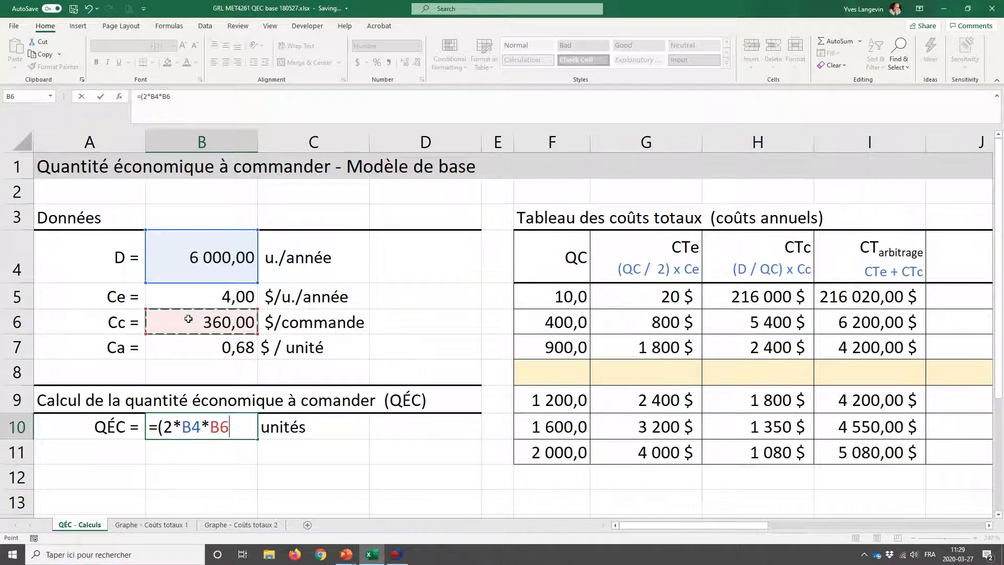
text(/)
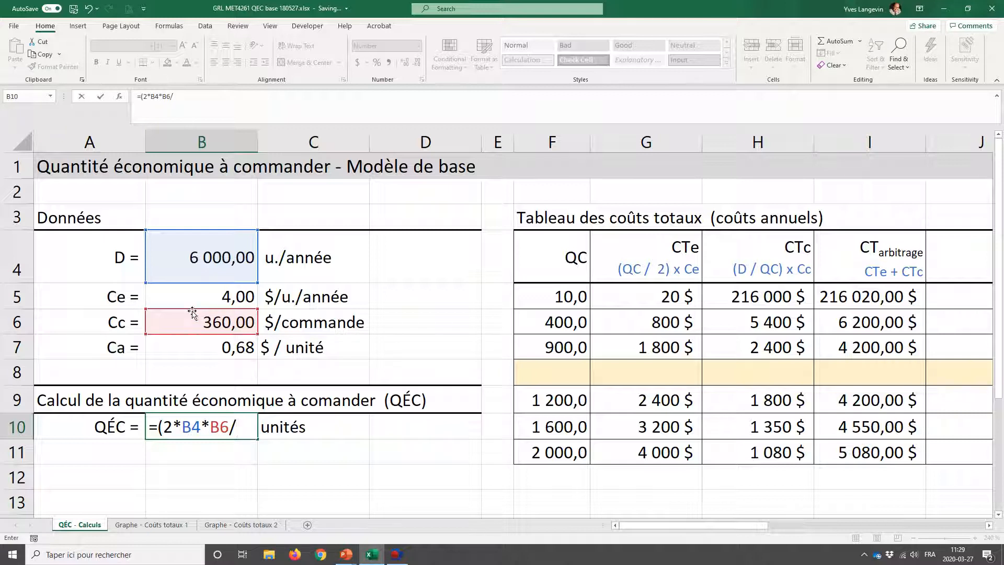
click(192, 300)
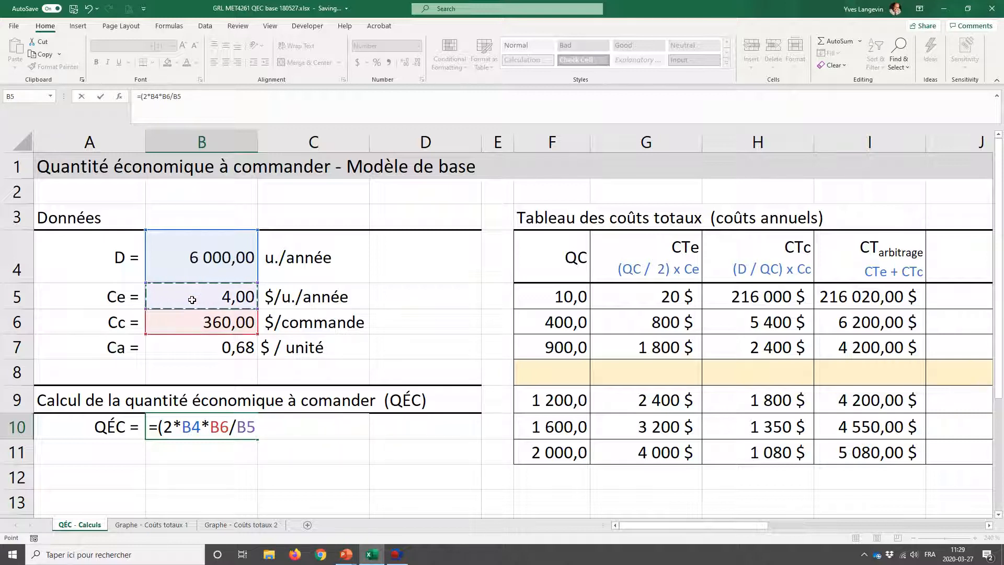
text())
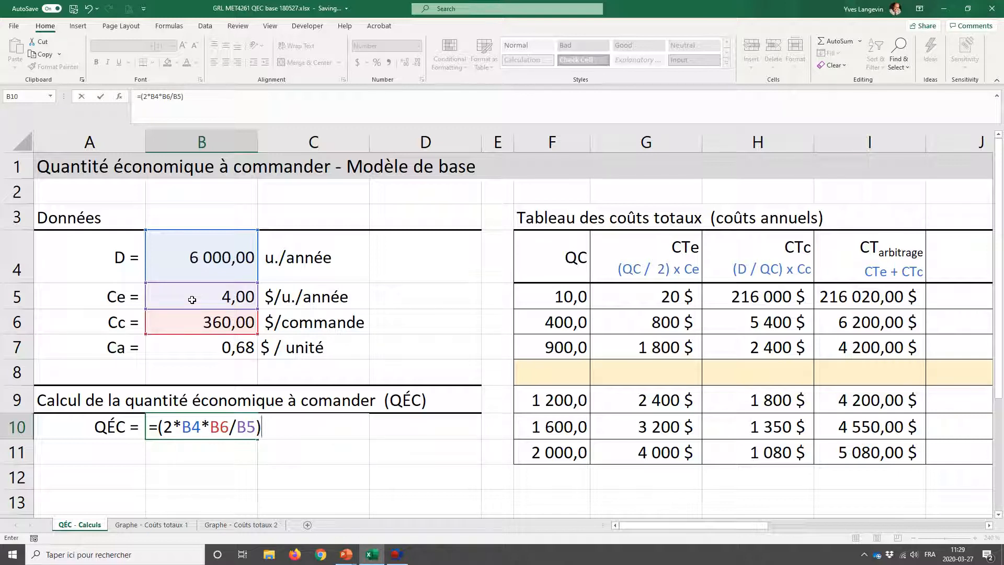
text(^(1/2))
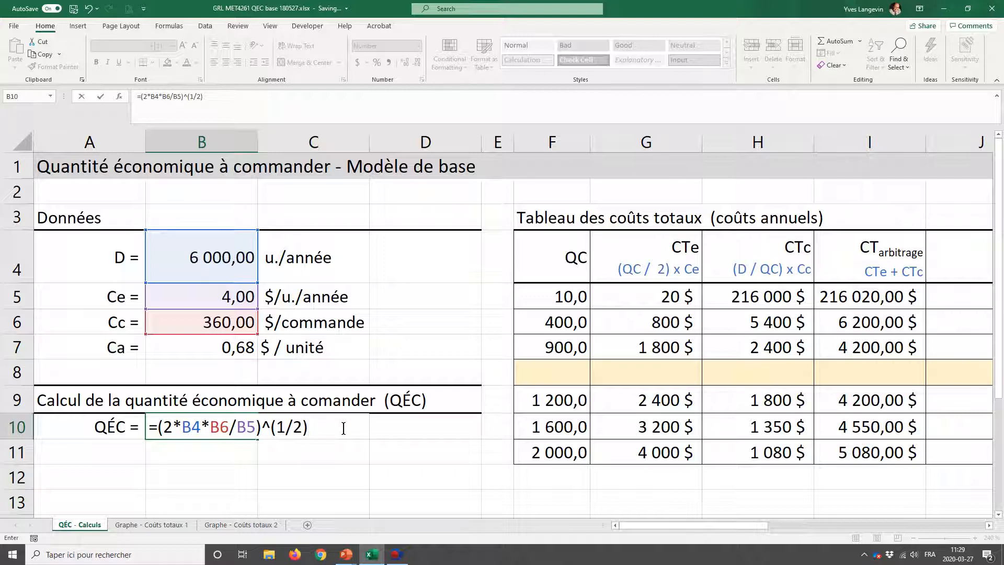
key(Return)
key(Up)
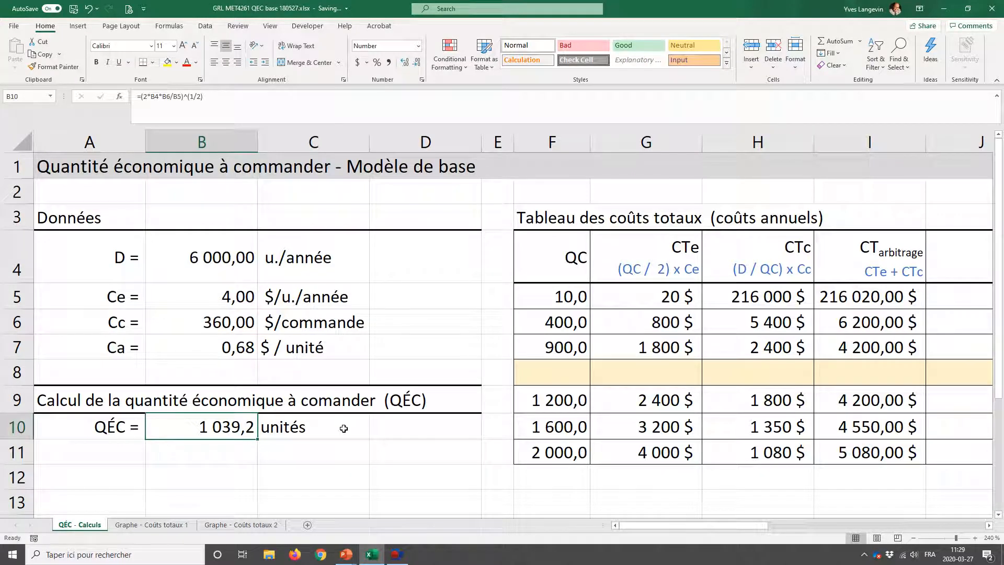
- Link the order quantity in F8 of the cost table to the QÉC result with =B10
double_click(534, 375)
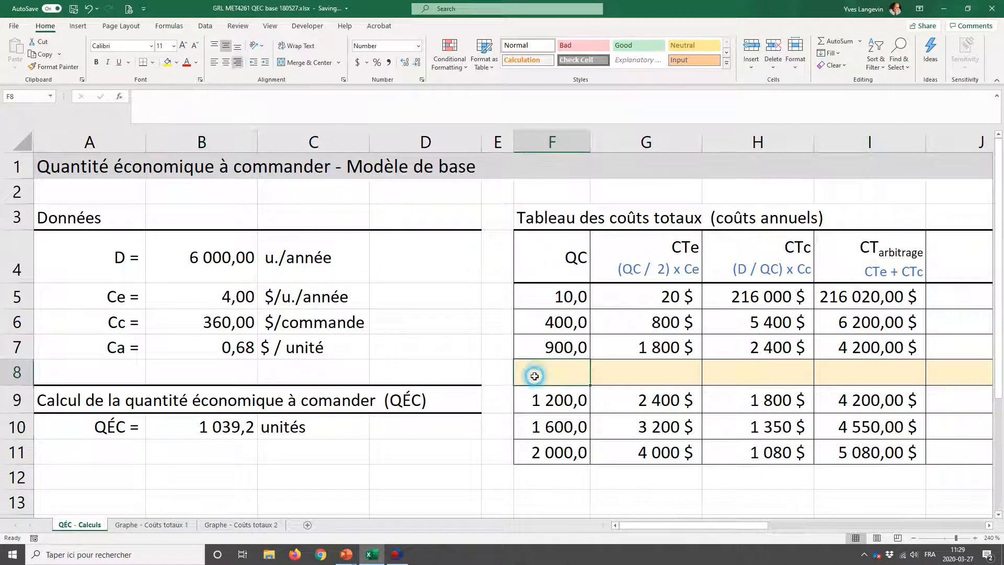
text(=)
key(Left)
key(Left)
key(Left)
key(Left)
key(Left)
key(Down)
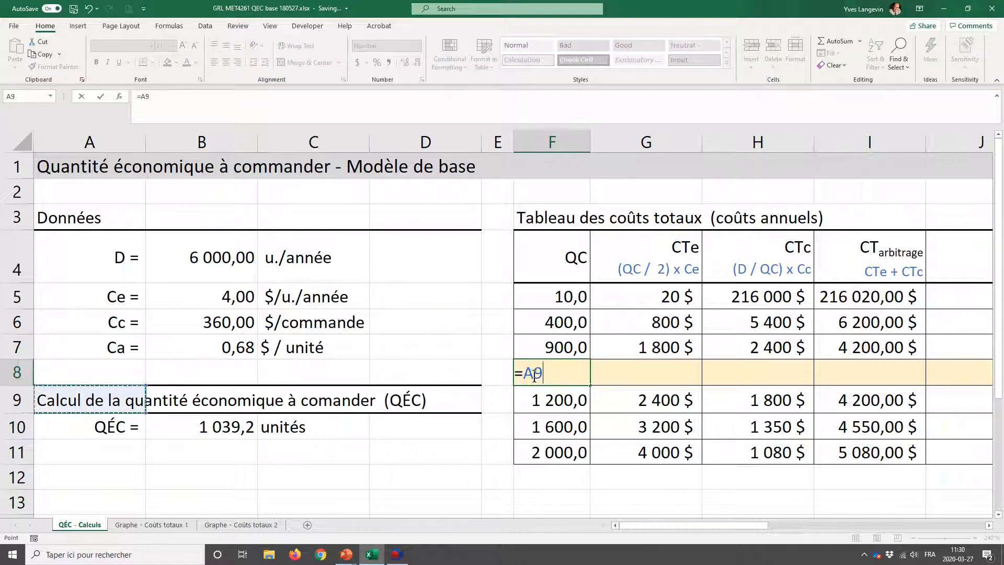
key(Right)
key(Down)
key(Return)
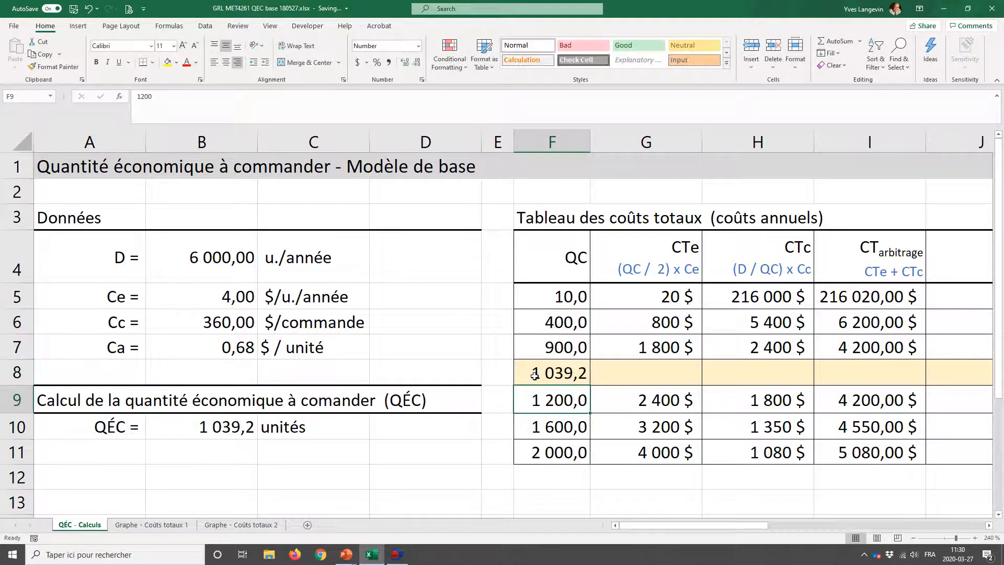
- Copy the cost formulas of G7:I7 into G8:I8, pasting only the formulas, and compare the QÉC row's CT arbitrage with the other rows
drag(672, 349, 839, 335)
key(ctrl+c)
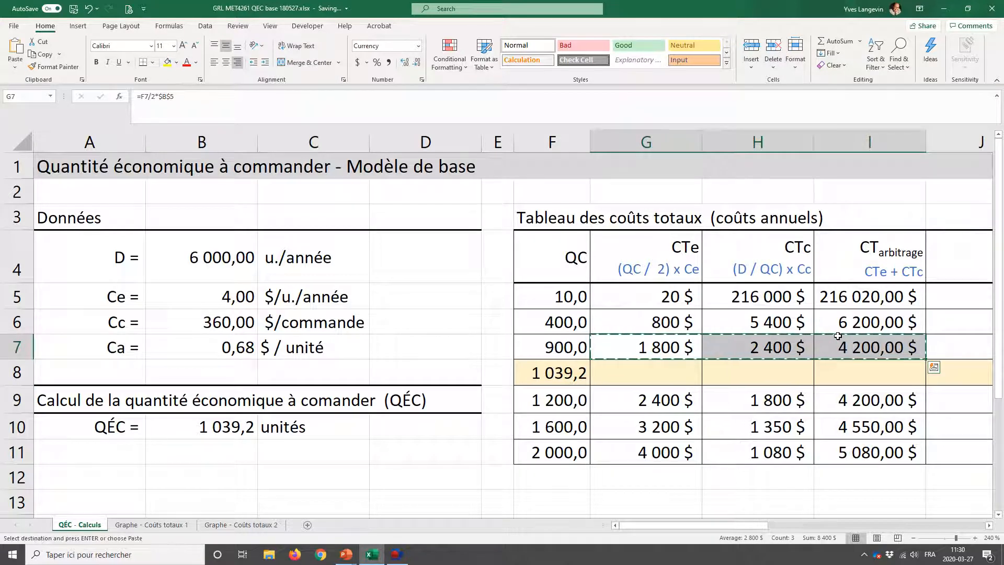
click(685, 382)
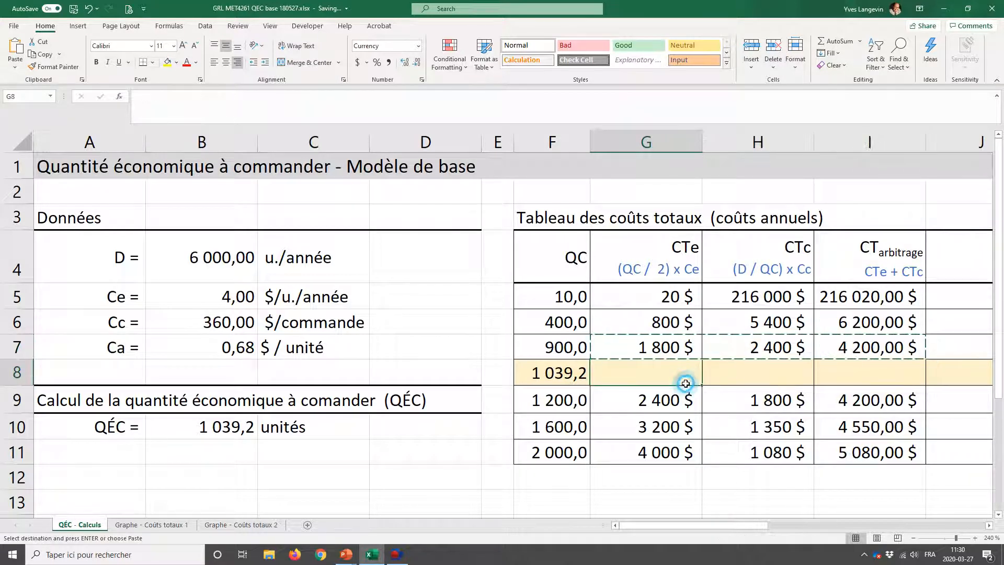
click(15, 67)
click(29, 92)
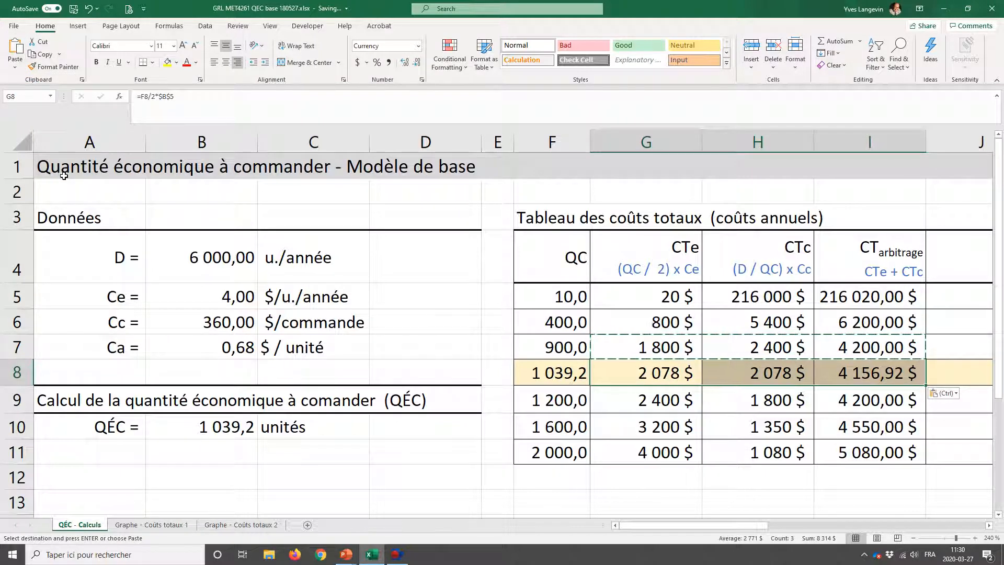
key(Escape)
click(527, 375)
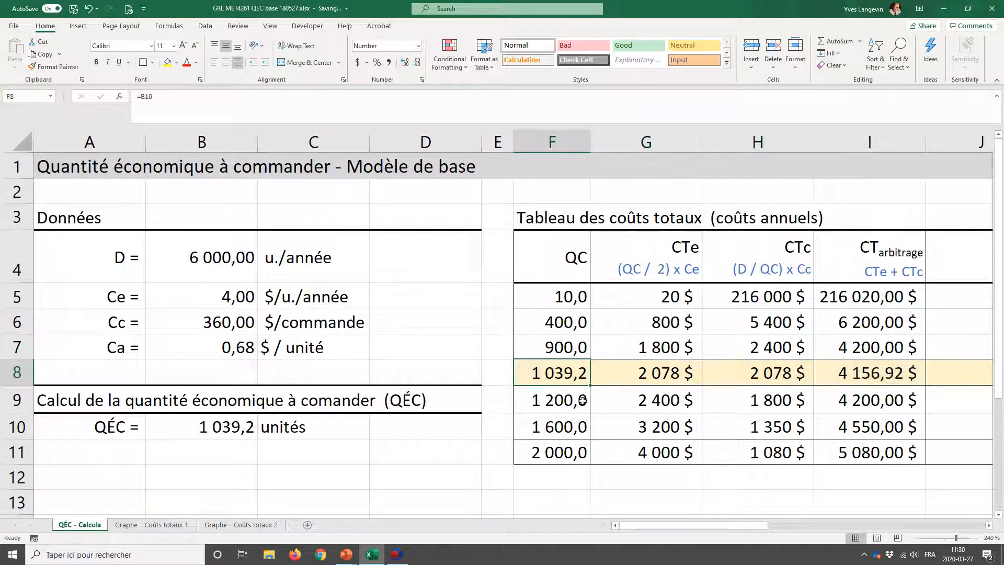
click(832, 377)
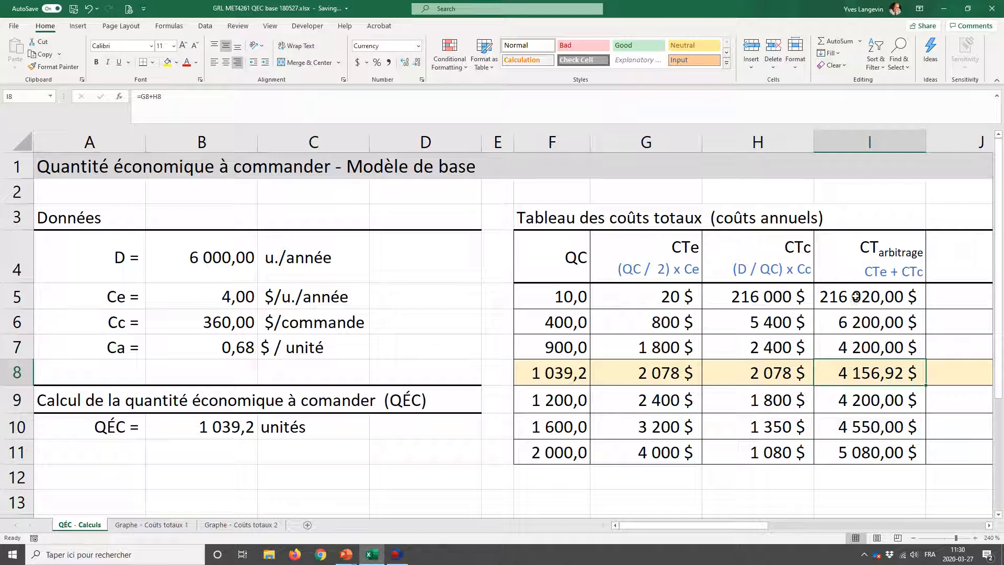
drag(855, 299, 847, 443)
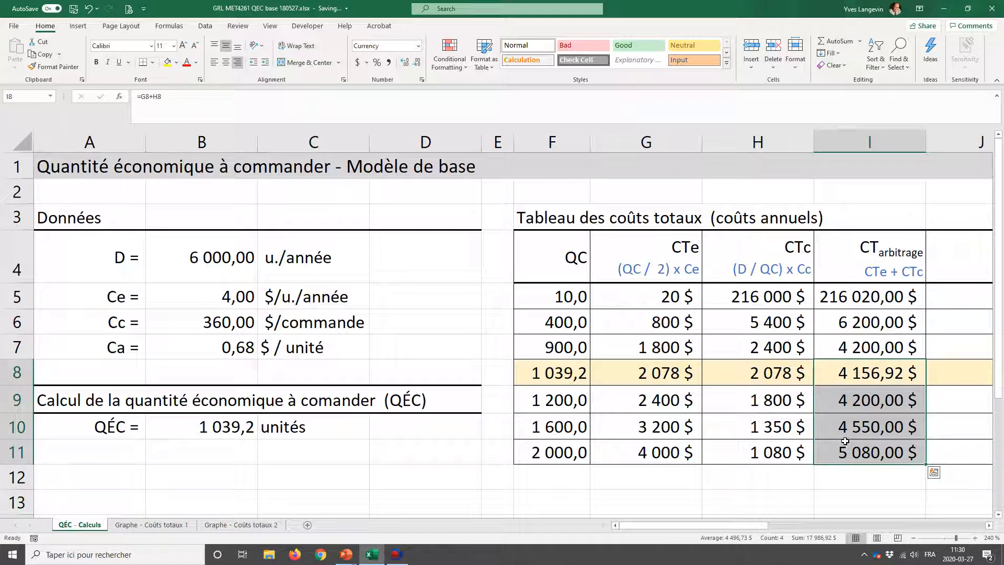
- Try an order quantity of 1035 in F7 and compare its CT arbitrage with that of the QÉC row
click(561, 347)
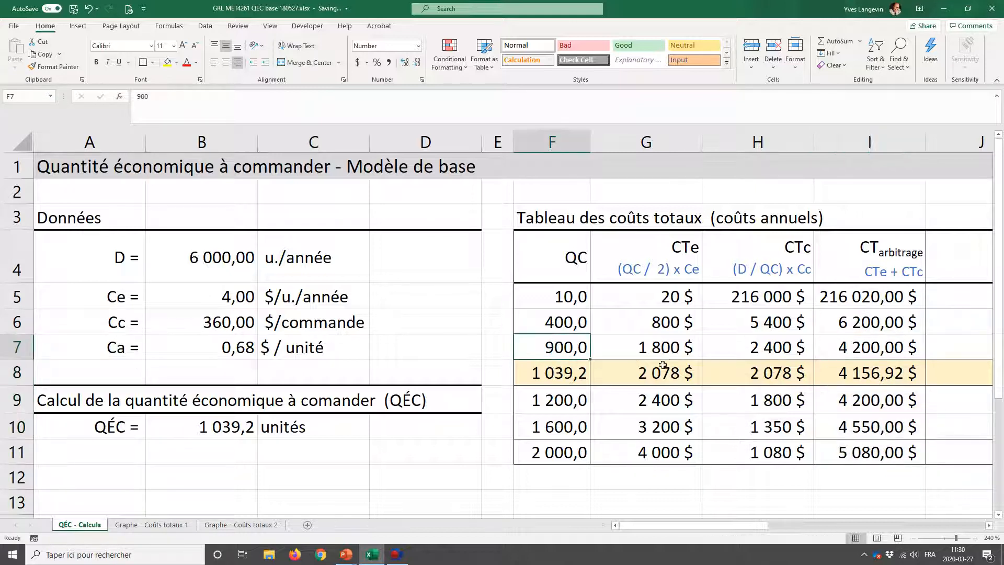
text(1 0)
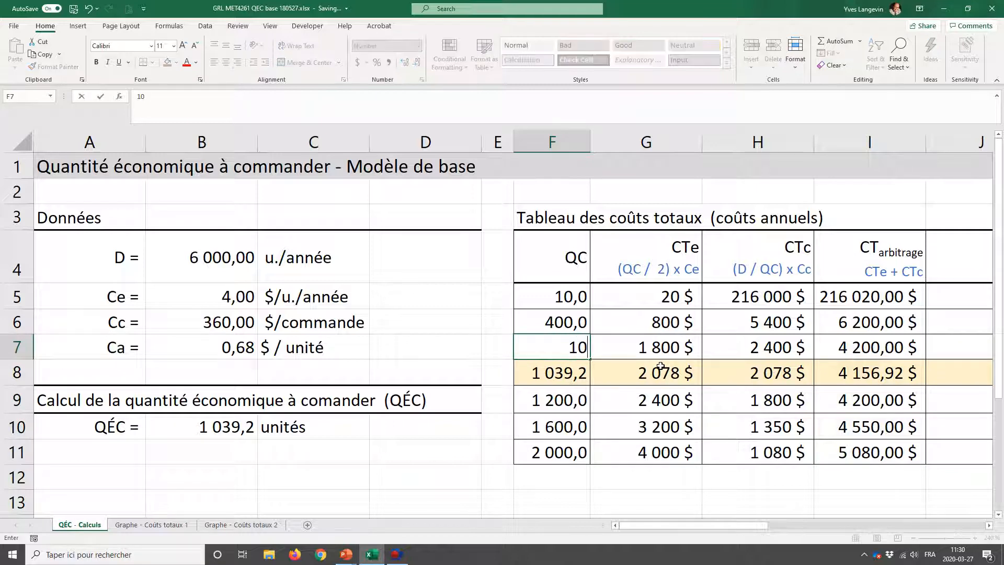
text(35)
key(Return)
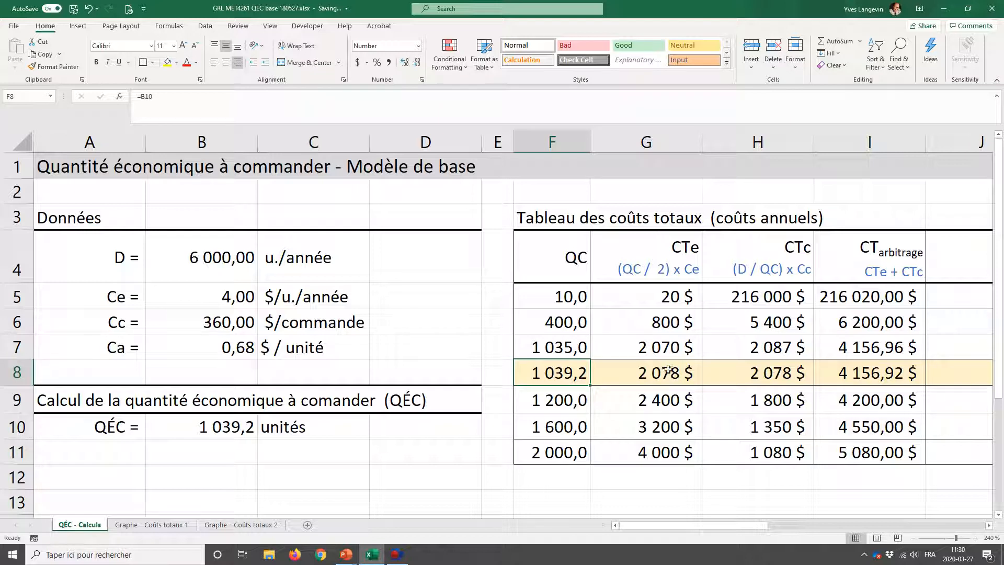
click(832, 354)
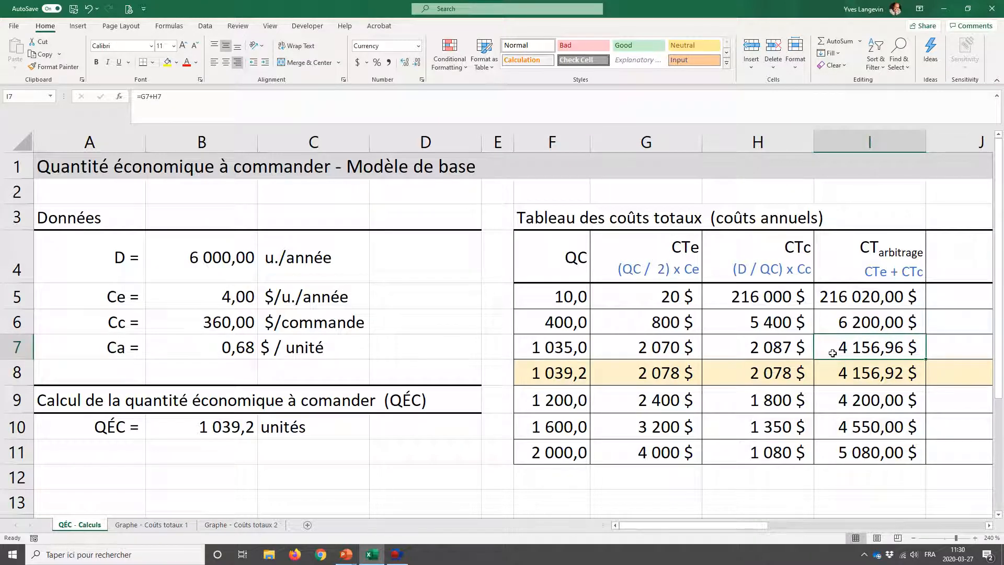
drag(555, 351, 560, 373)
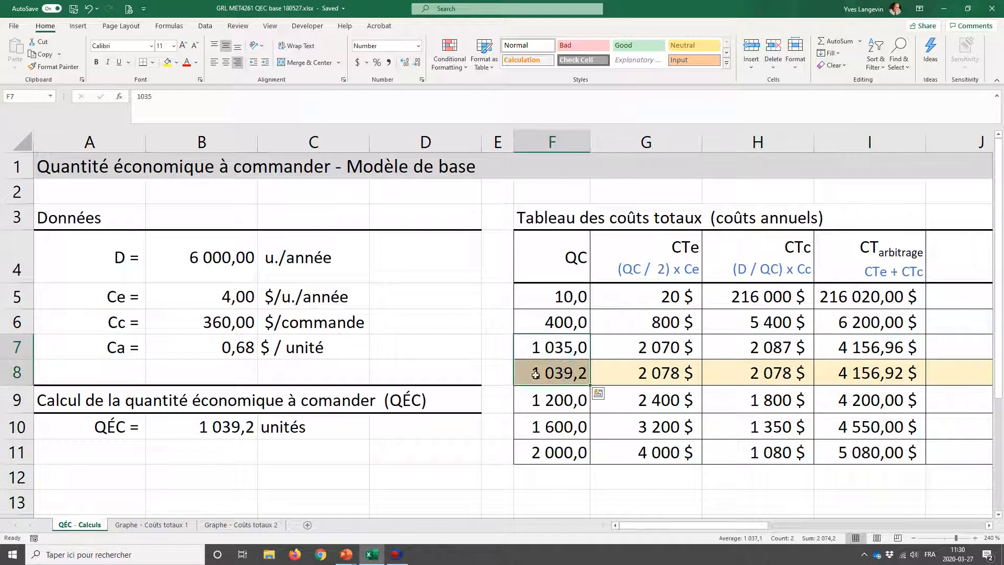
click(535, 375)
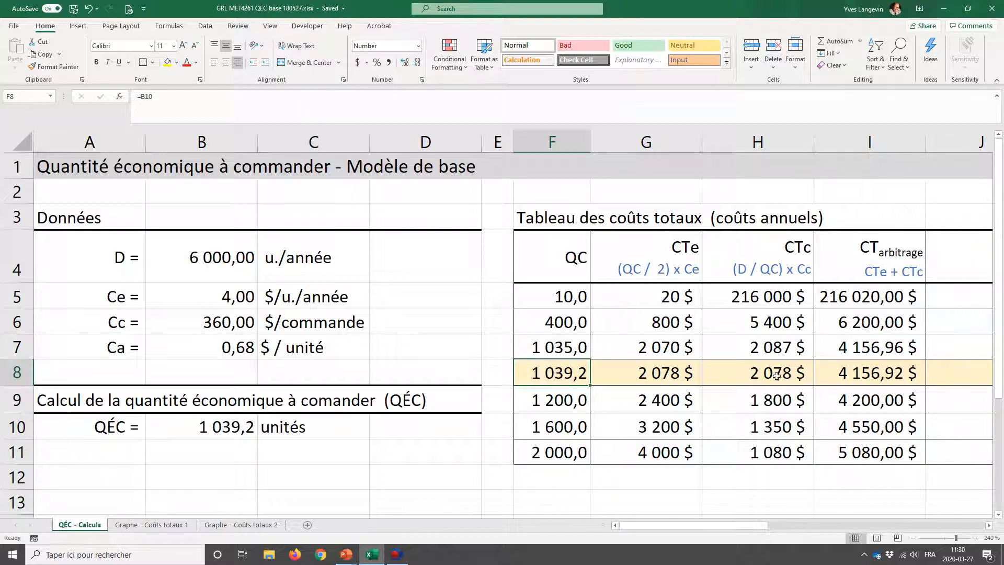
click(828, 348)
- Try an order quantity of 1041 in F9 and compare its CT arbitrage with that of the QÉC row
click(553, 407)
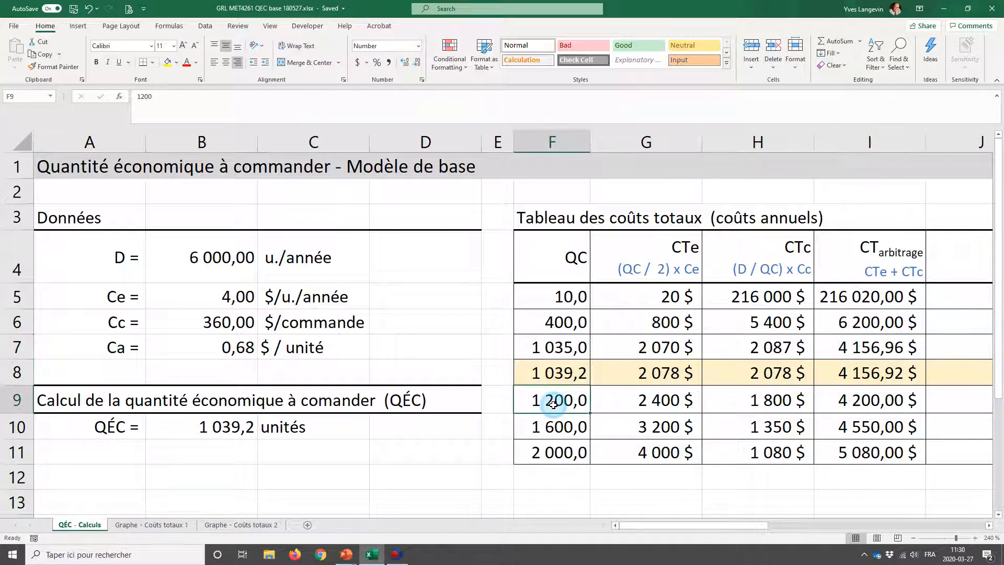
text(1041)
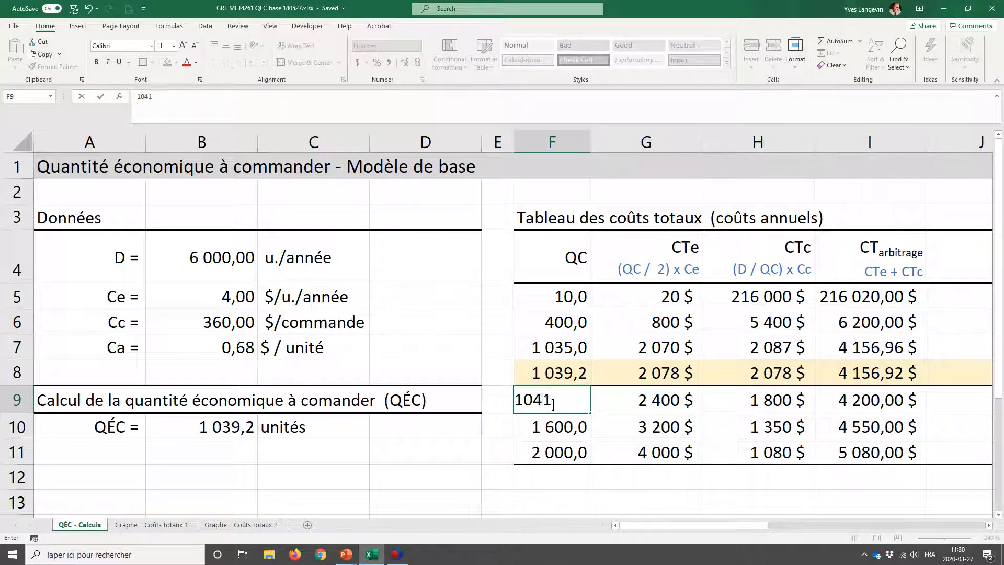
key(Return)
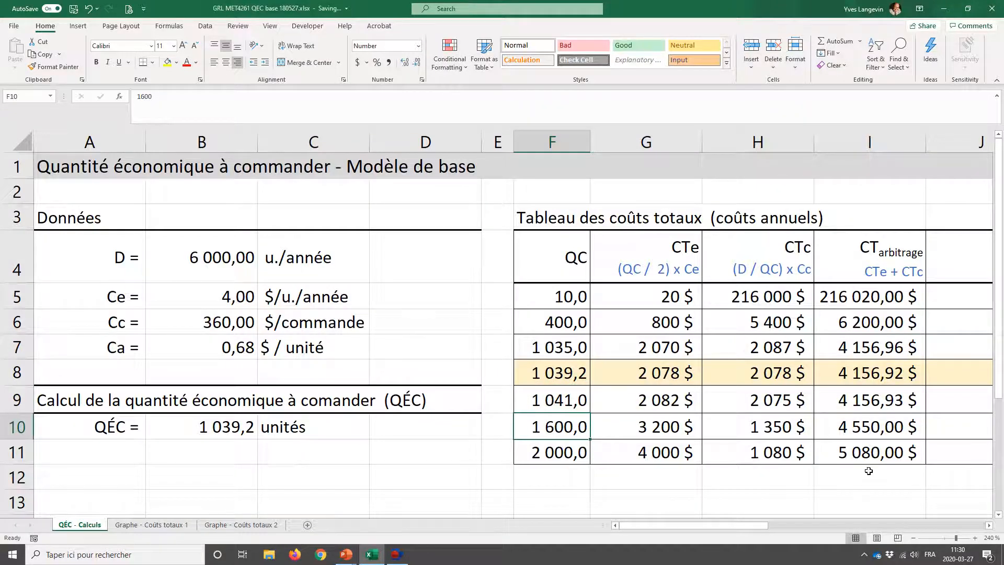
click(839, 399)
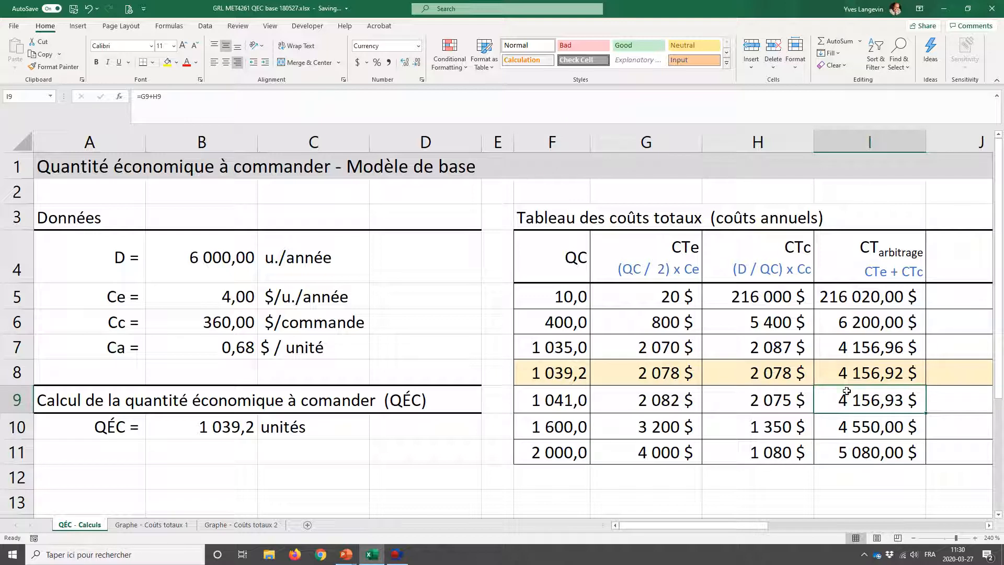
drag(860, 371, 589, 373)
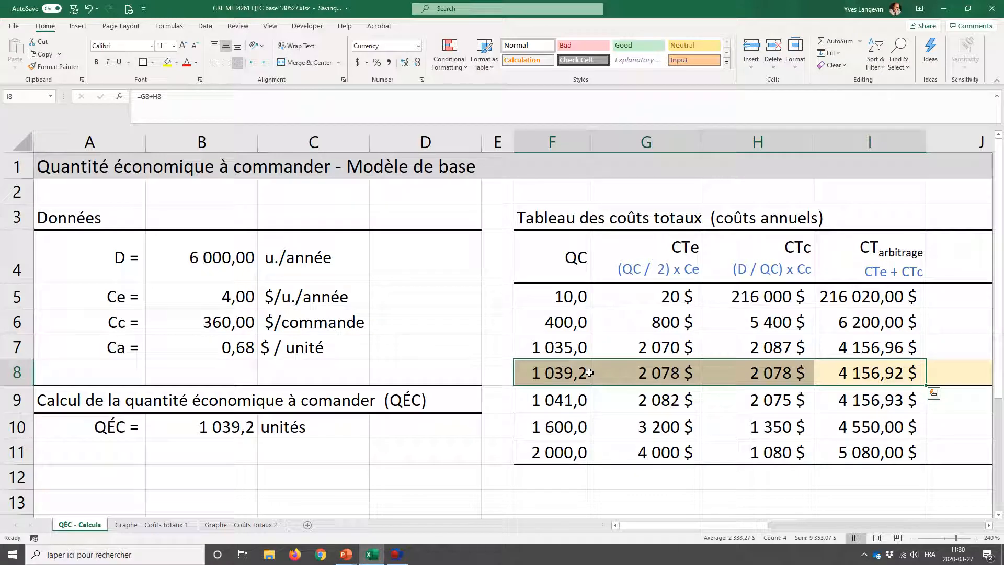
- Restore the order quantities of the rows around the QÉC to 900 in F7 and 1200 in F9
click(572, 348)
text(800)
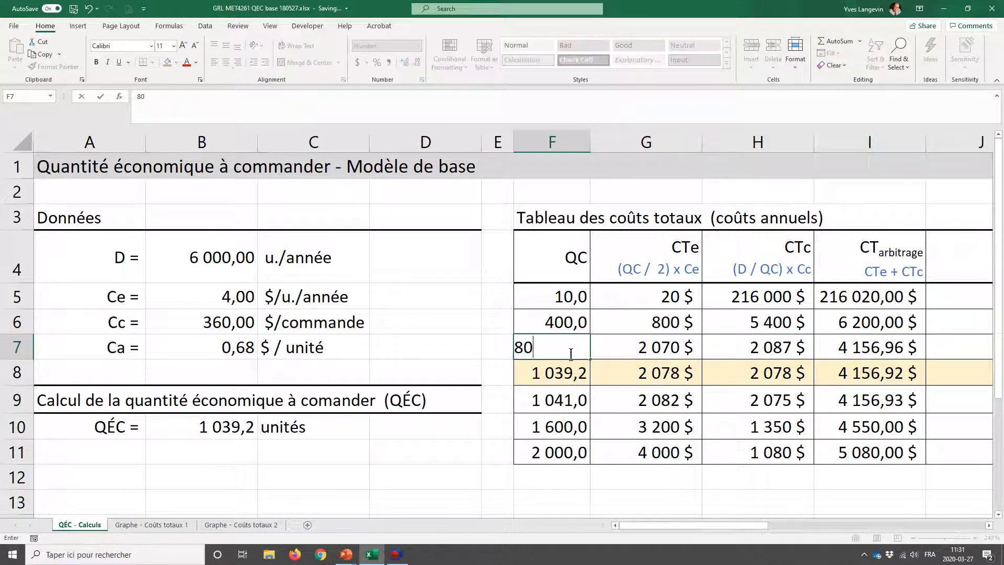
key(Return)
key(Return)
text(1200)
key(Return)
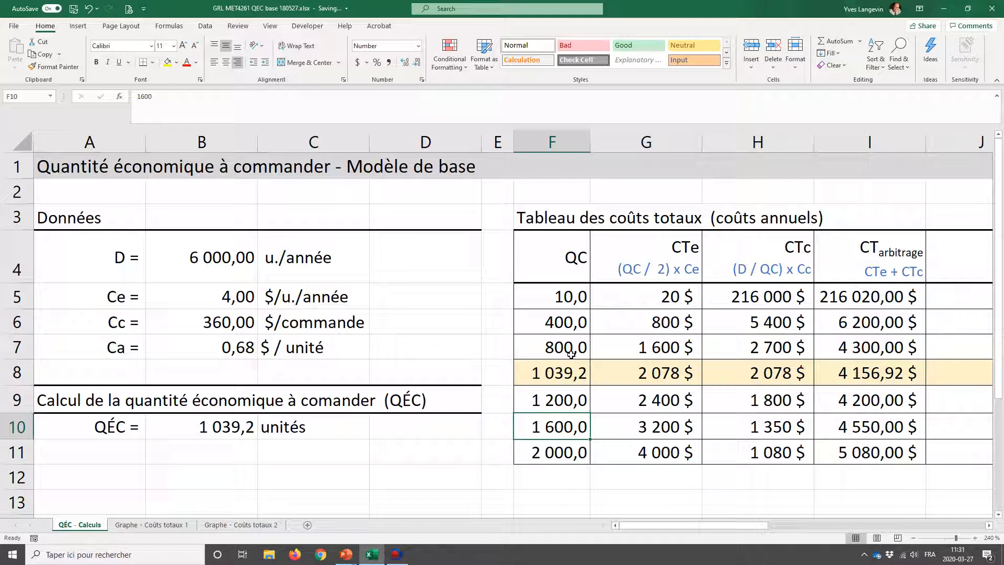
click(572, 354)
text(900)
key(Return)
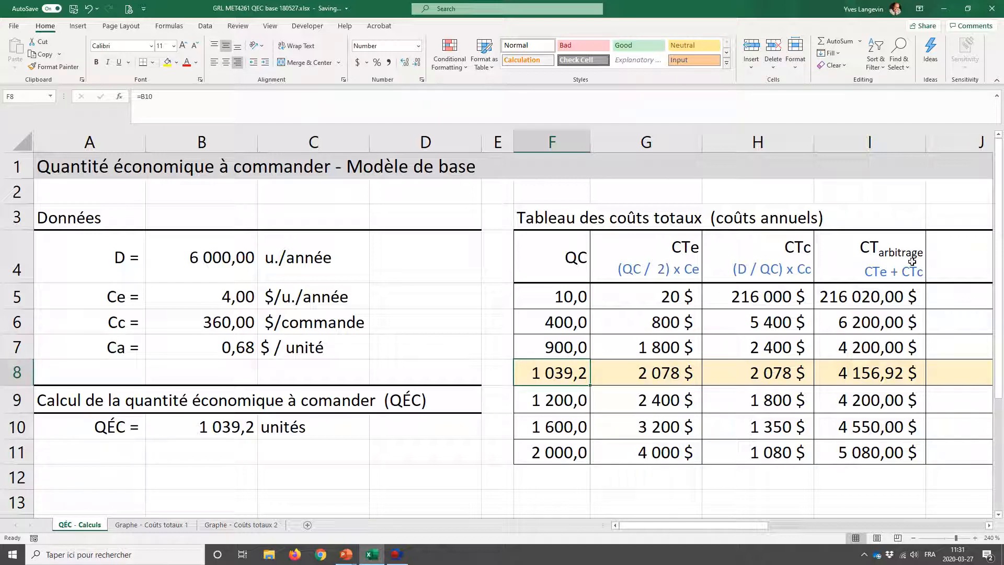
- Review the CT arbitrage column and the unit purchase cost Ca in row 7, and bring the CTa column into view
drag(912, 262, 888, 457)
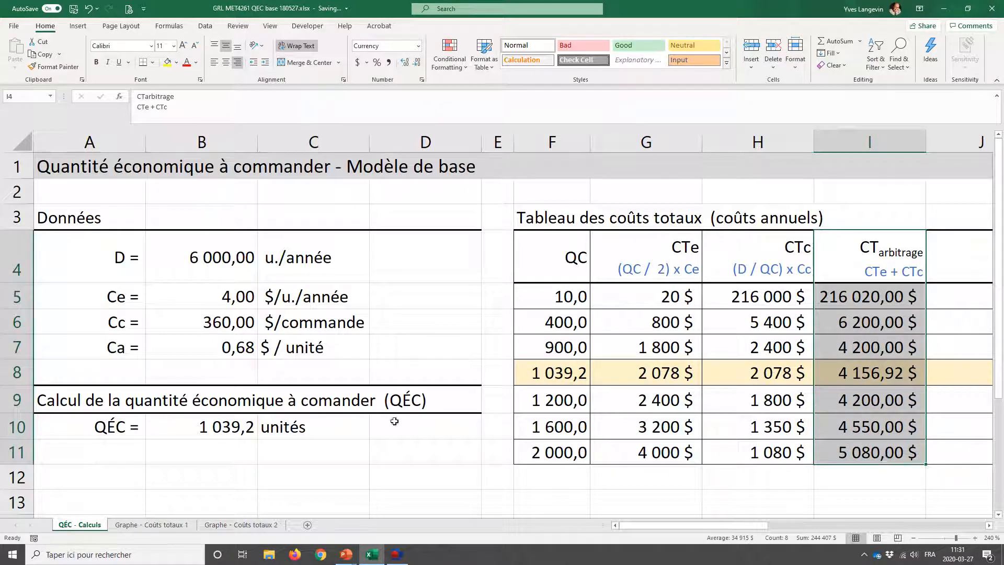
click(120, 347)
drag(120, 347, 314, 347)
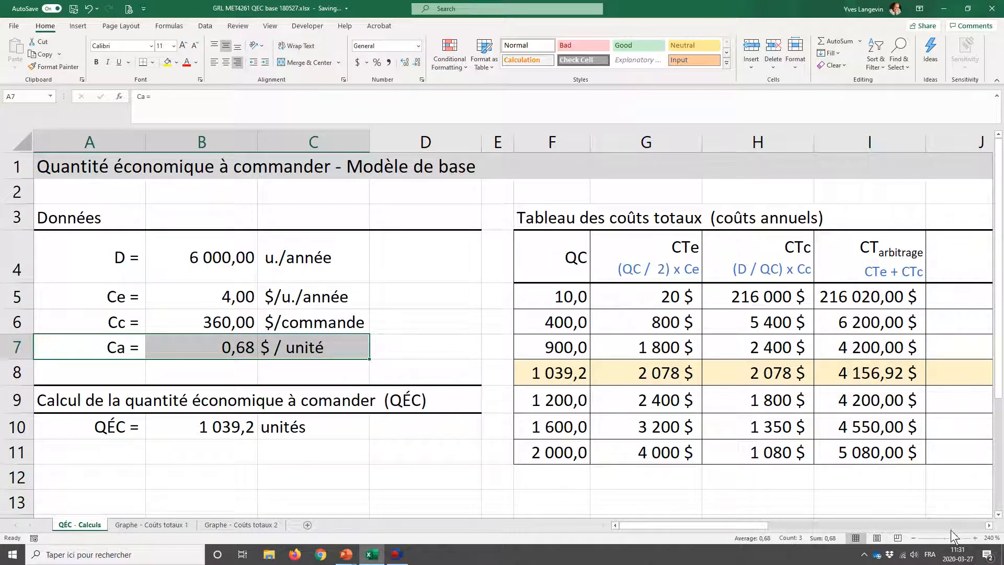
click(914, 538)
click(989, 525)
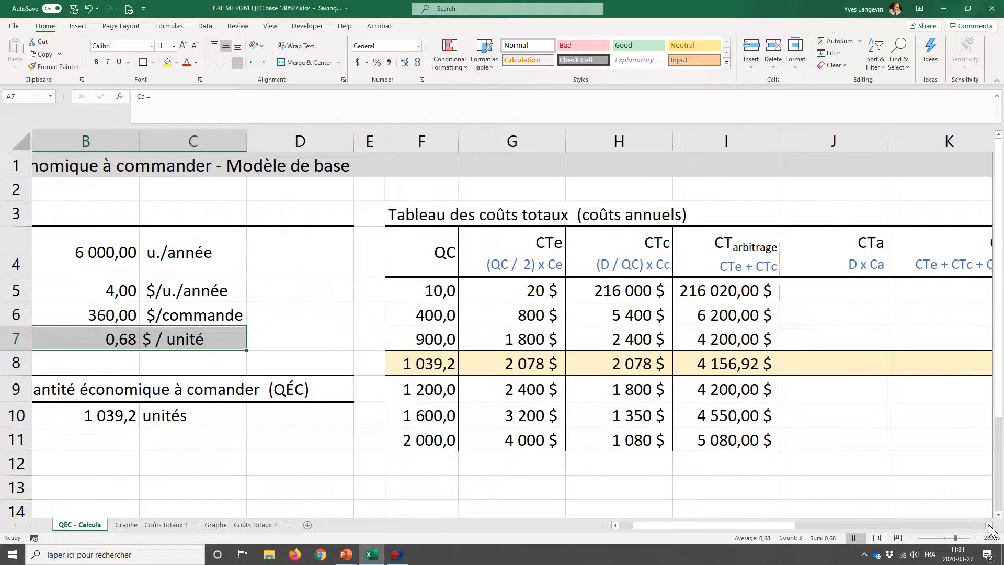
- Calculate the annual purchase cost CTa in J5 as D times Ca with absolute references, =$B$4*$B$7
click(989, 525)
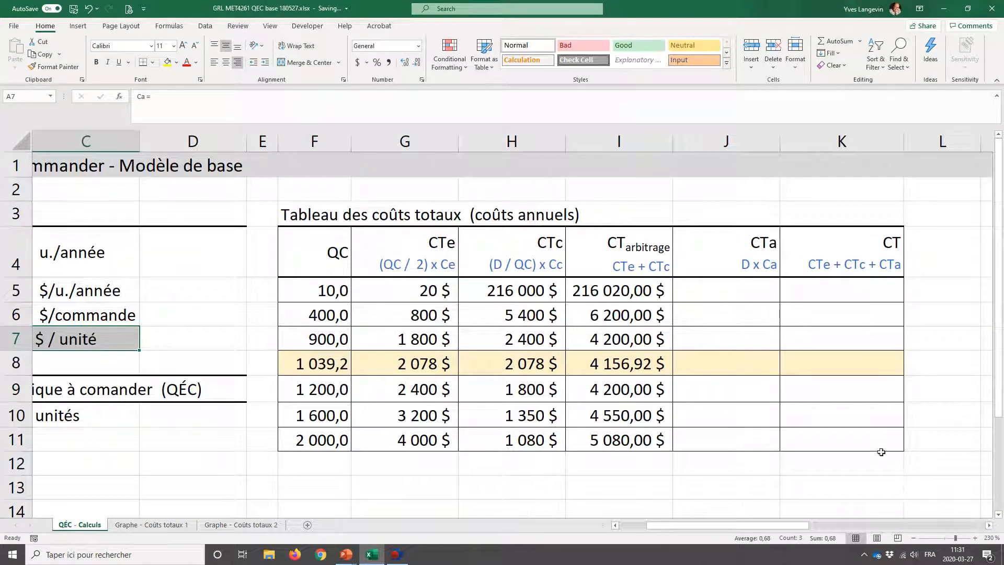
click(689, 295)
text(=)
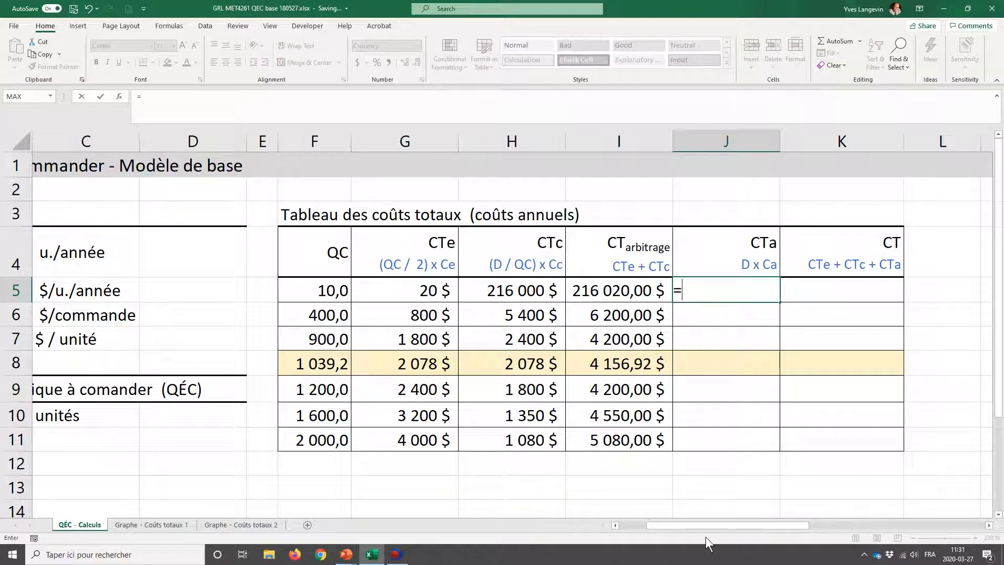
drag(712, 529, 676, 527)
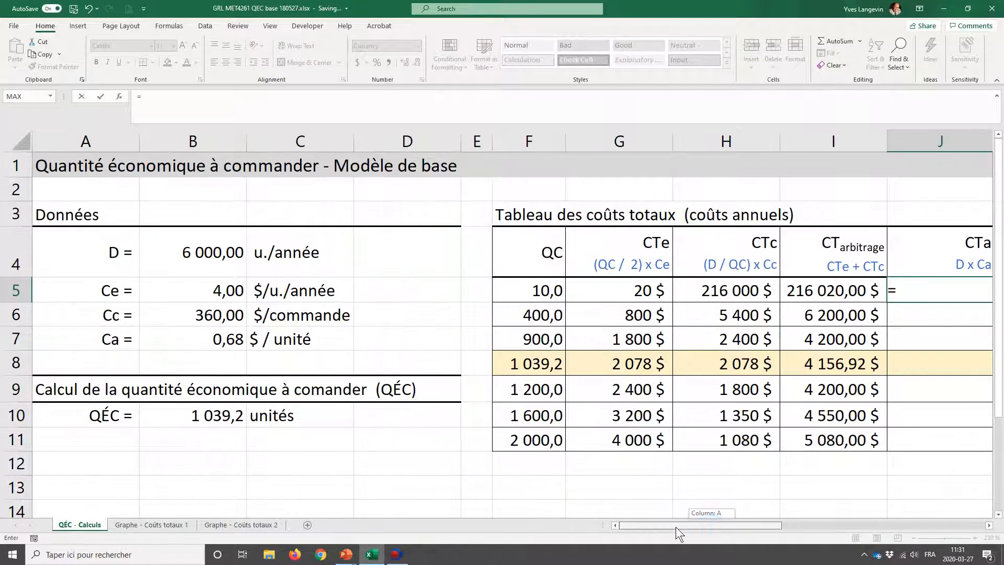
click(197, 259)
key(F4)
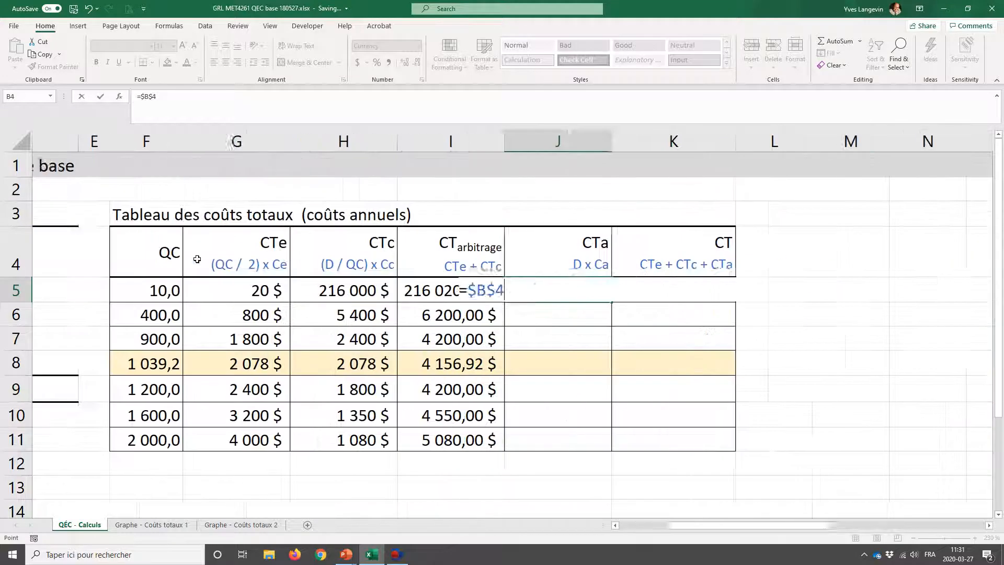
text(*)
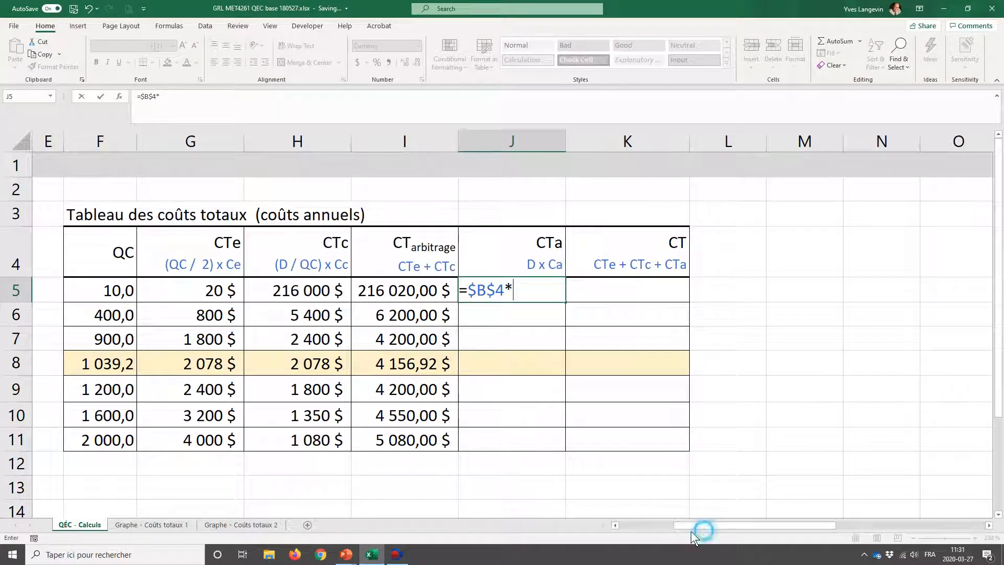
click(652, 529)
click(198, 345)
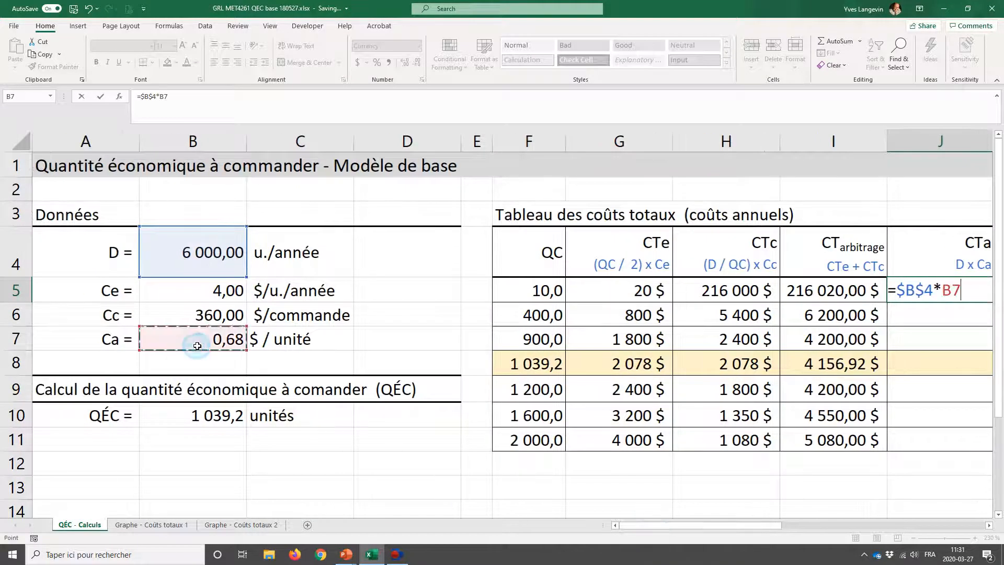
key(F4)
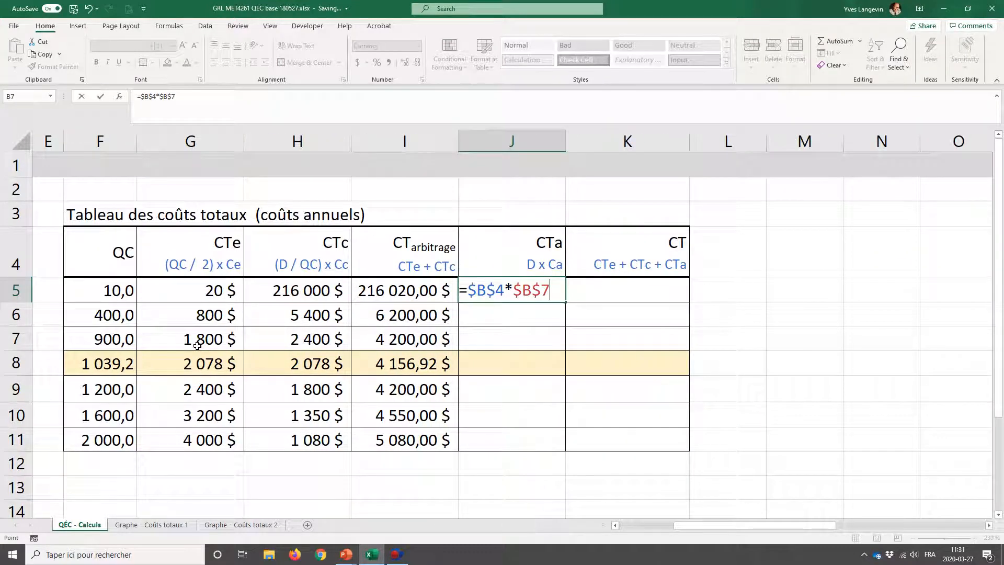
key(Return)
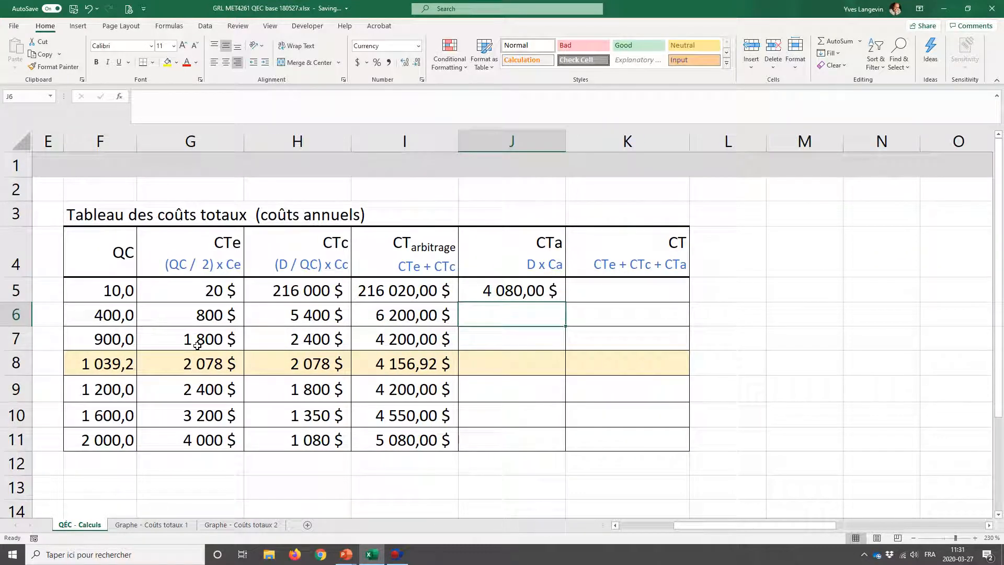
- Copy the CTa formula from J5 to J6:J11, pasting formulas only so the cell formatting is kept
key(Up)
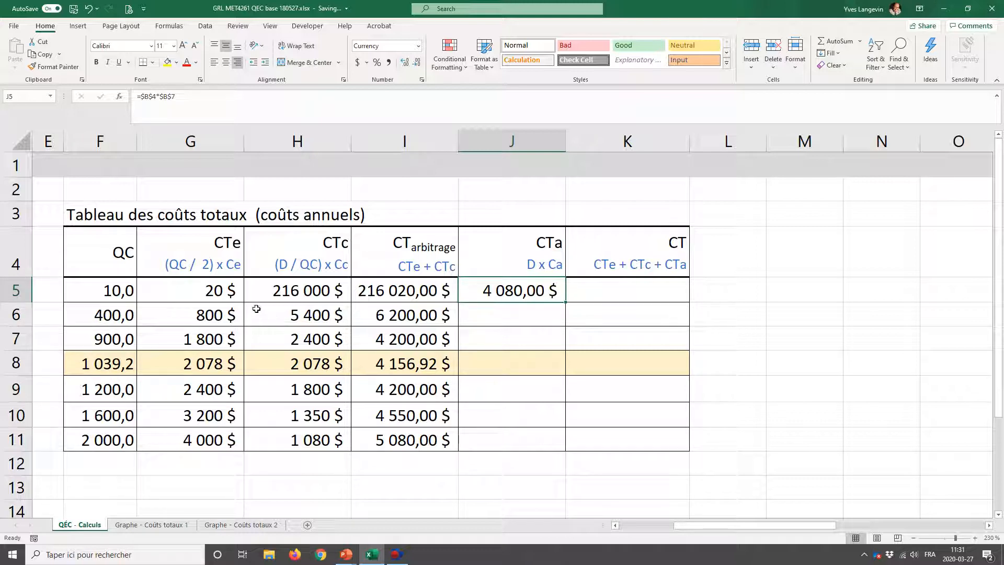
click(124, 292)
click(261, 292)
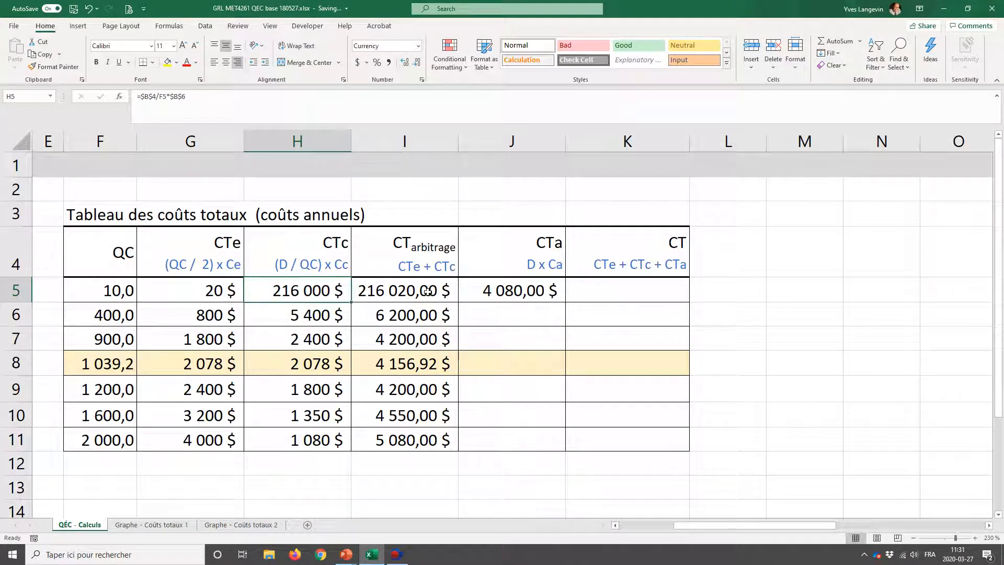
click(479, 296)
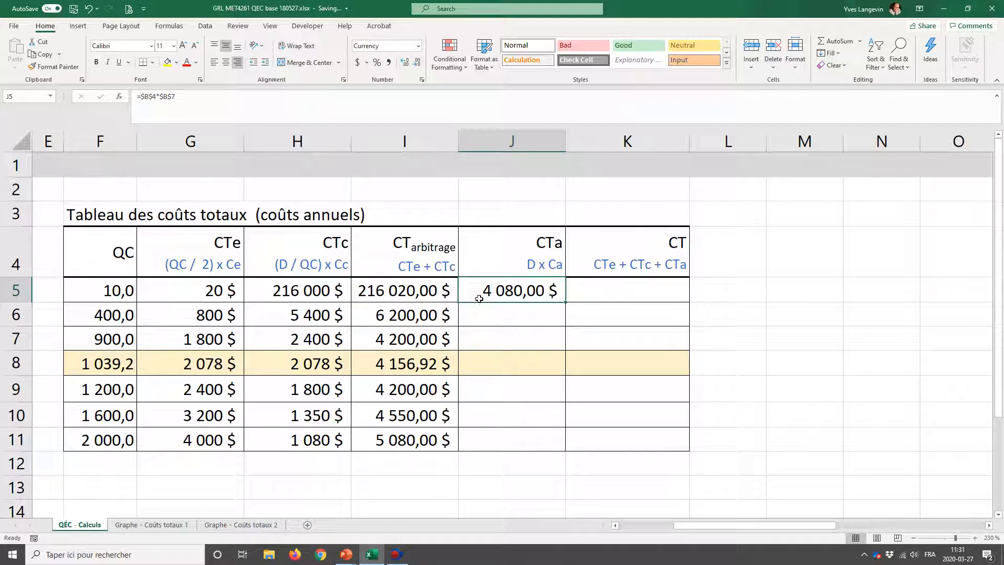
key(ctrl+c)
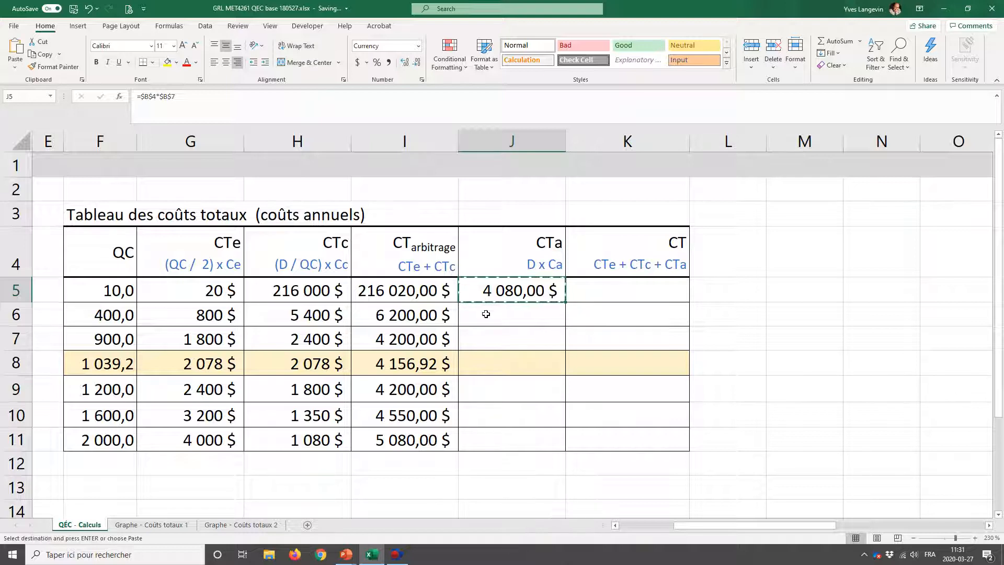
drag(486, 314, 502, 433)
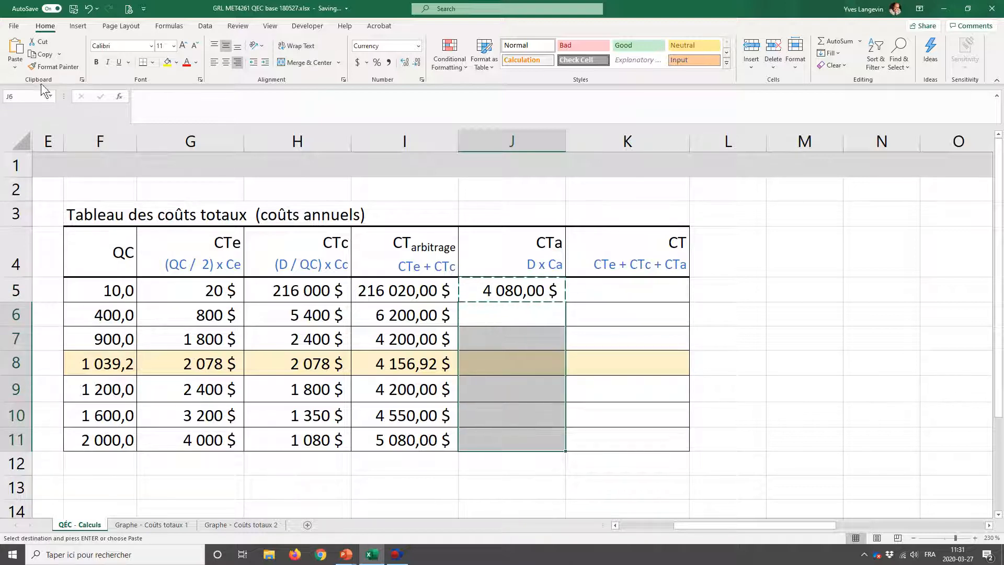
click(20, 67)
click(32, 98)
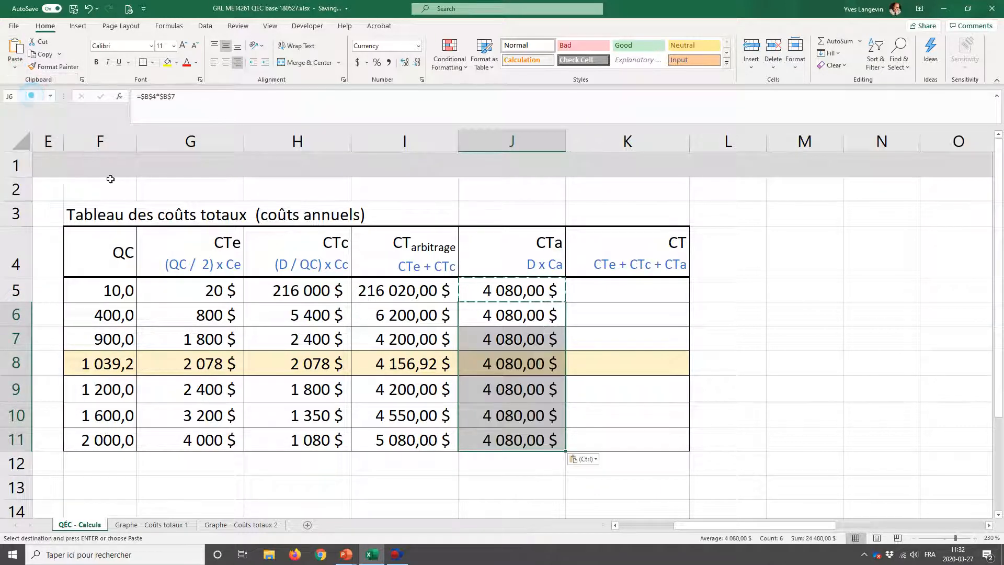
key(Escape)
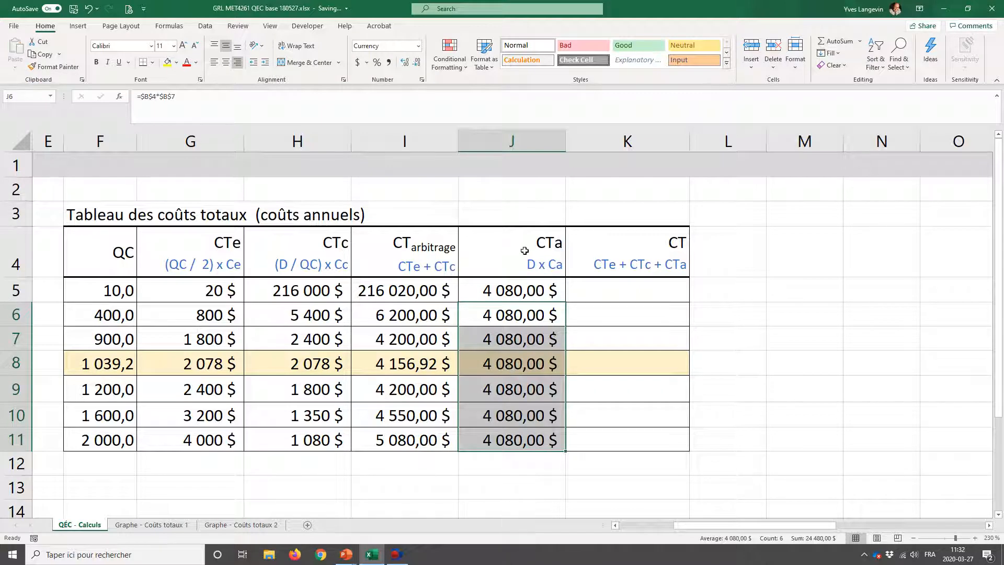
- Compare the CTa values in J5:J11 with the order quantities in the QC column
drag(525, 251, 508, 430)
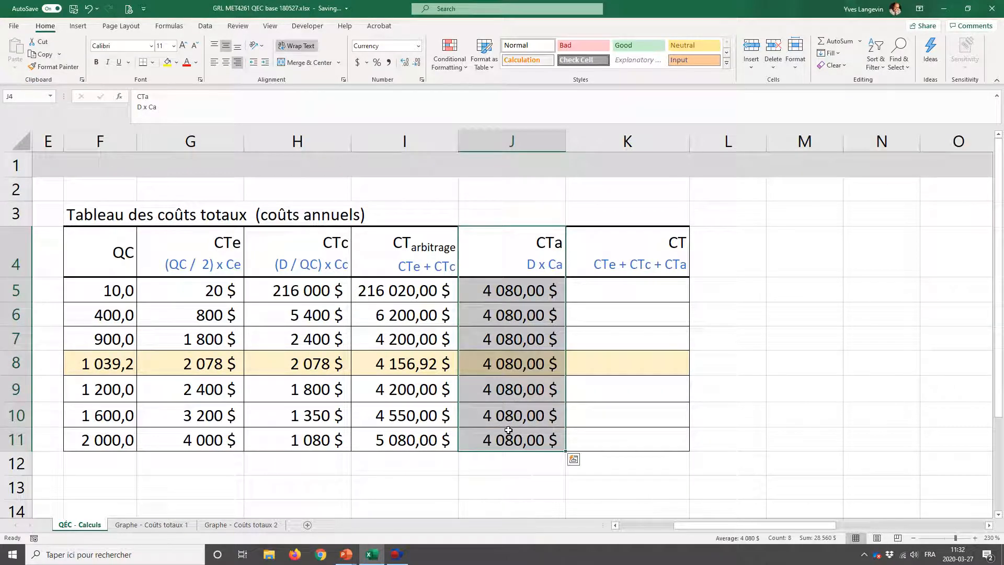
click(82, 284)
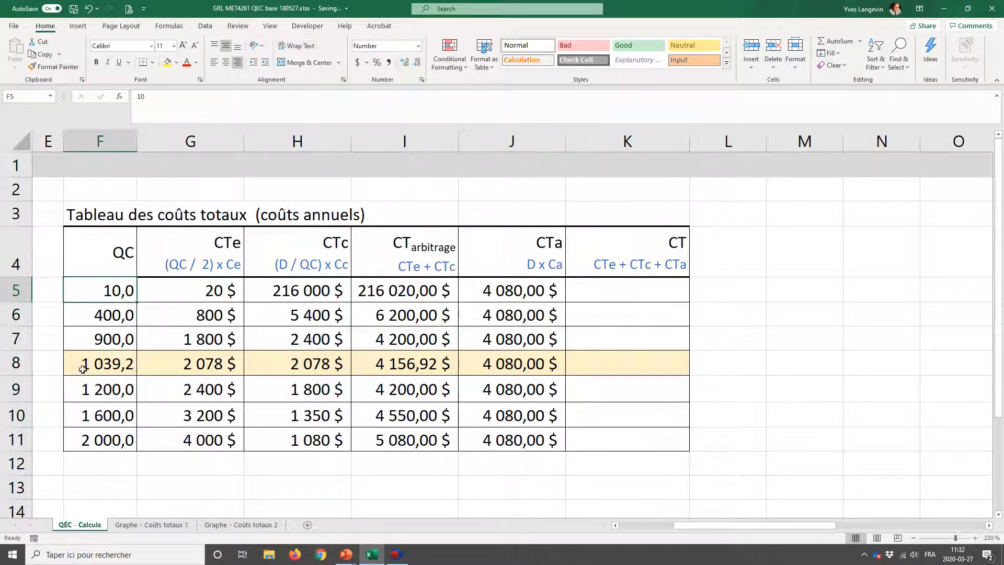
click(96, 337)
click(84, 438)
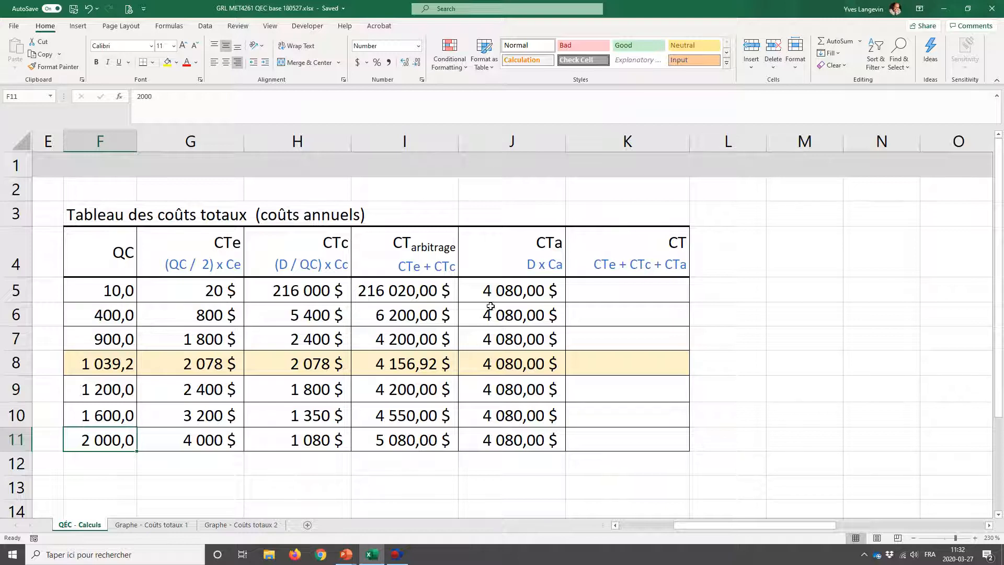
drag(495, 294, 573, 458)
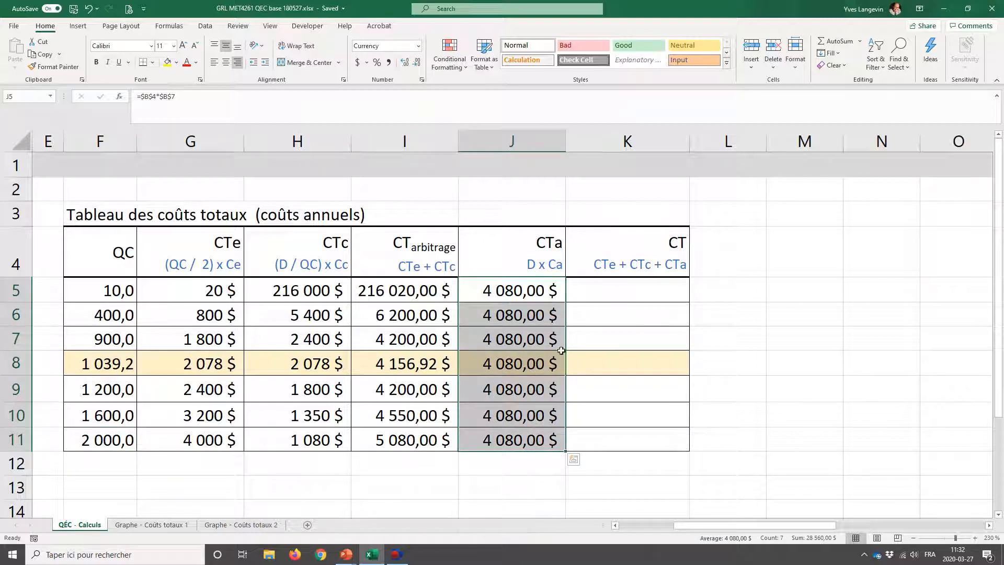
- Calculate the total annual cost CT in K5 by adding CTe, CTc and CTa with =G5+H5+J5
click(612, 289)
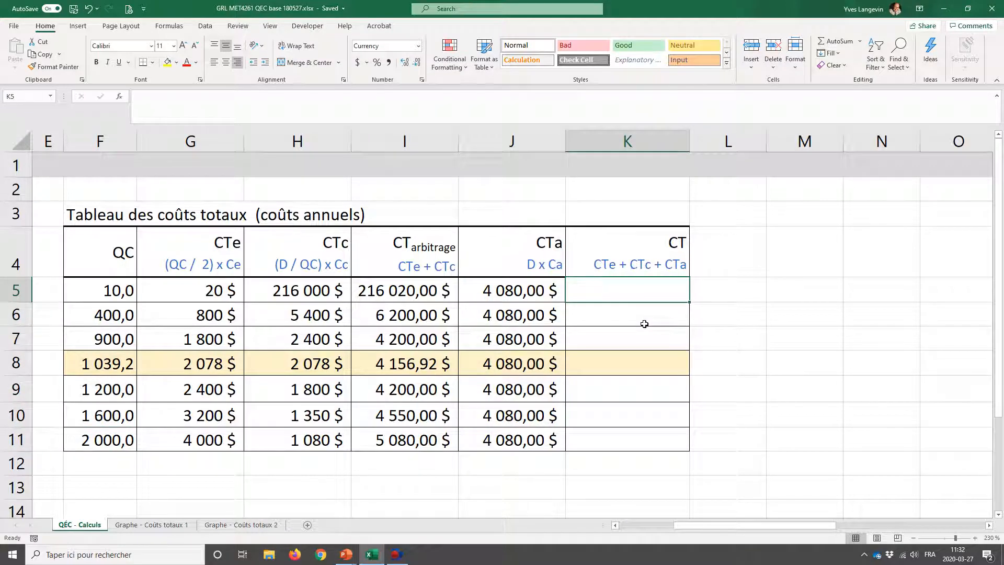
text(=)
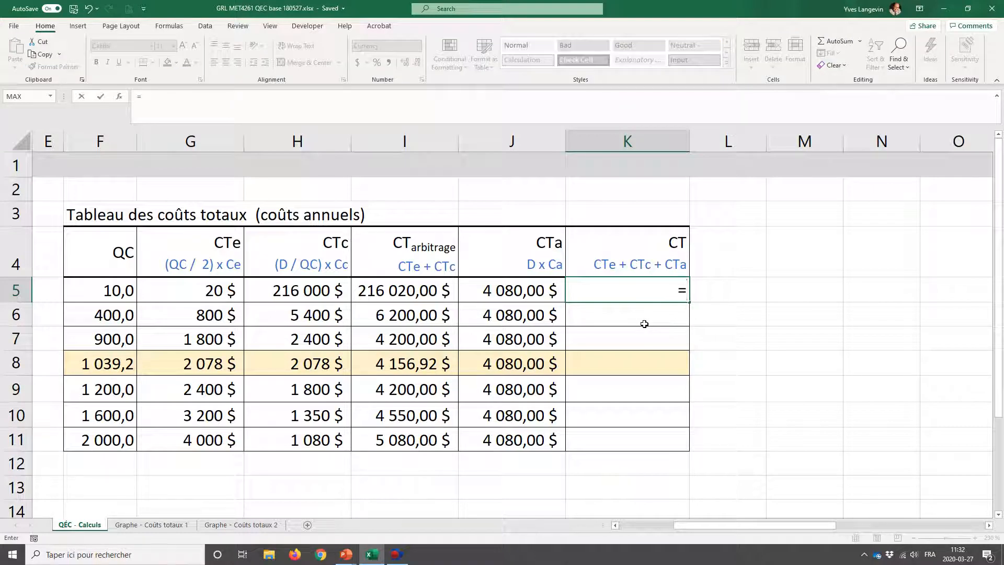
key(Left)
key(Left)
key(Left)
key(Left)
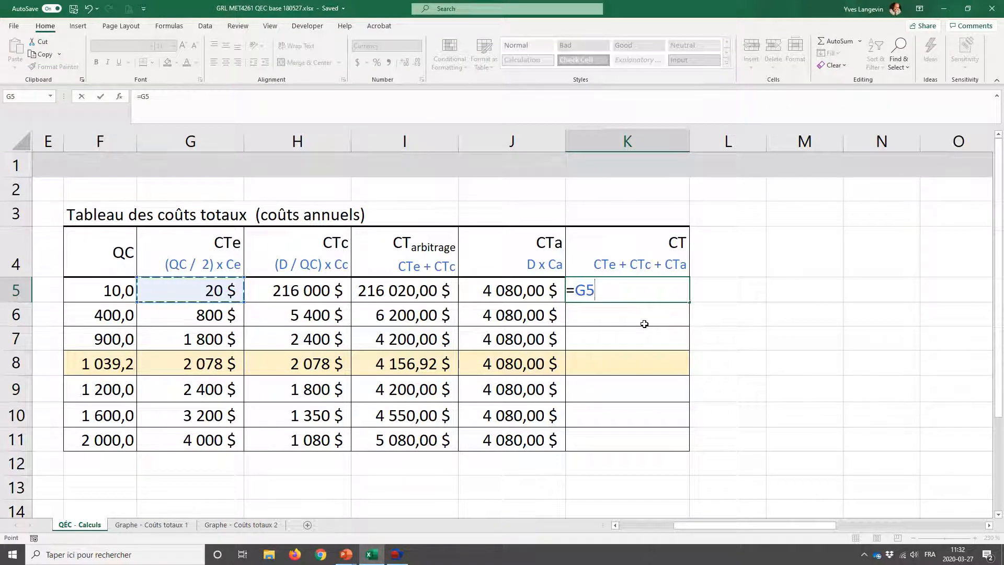
text(+)
key(Left)
key(Left)
key(Left)
text(+)
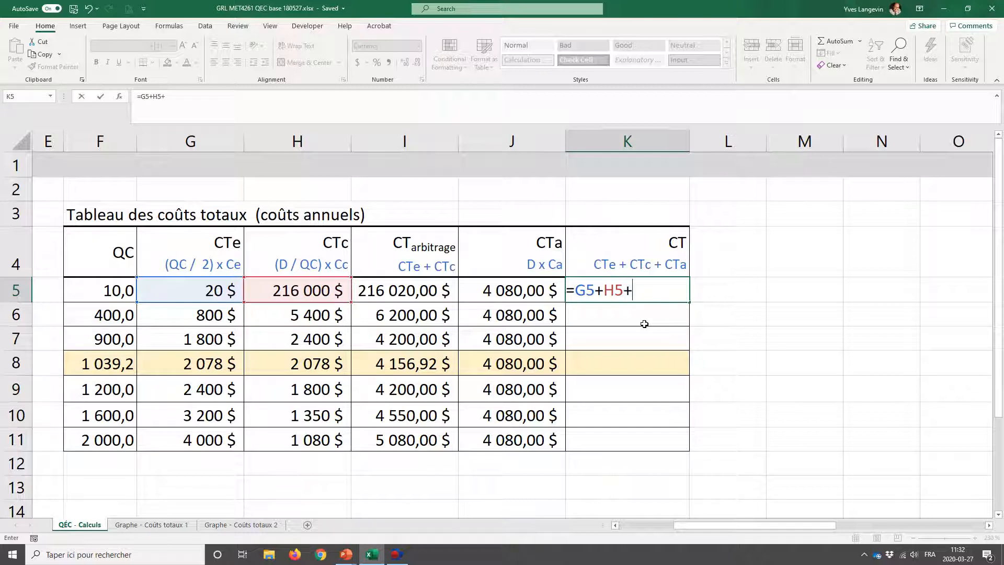
key(Left)
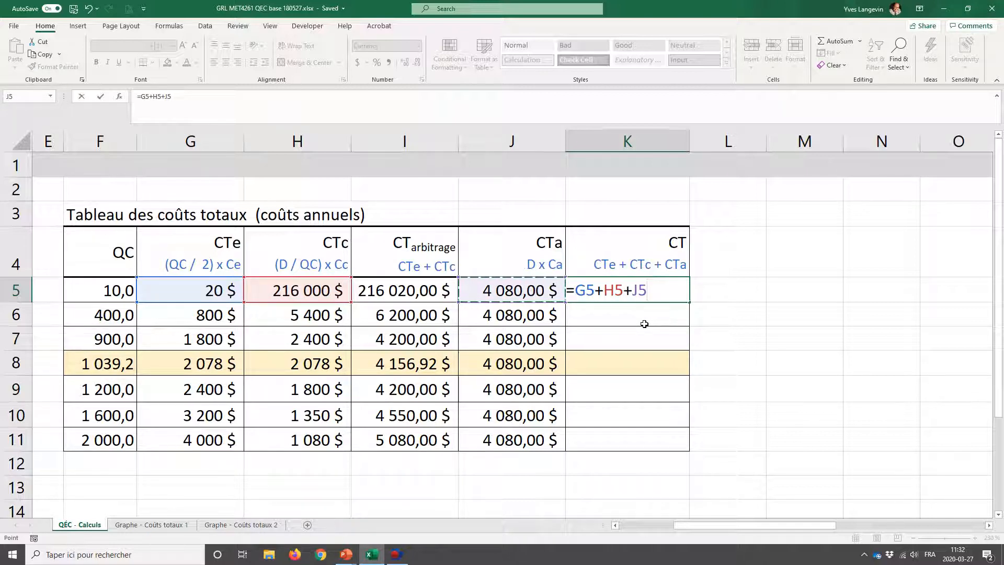
key(ctrl+Return)
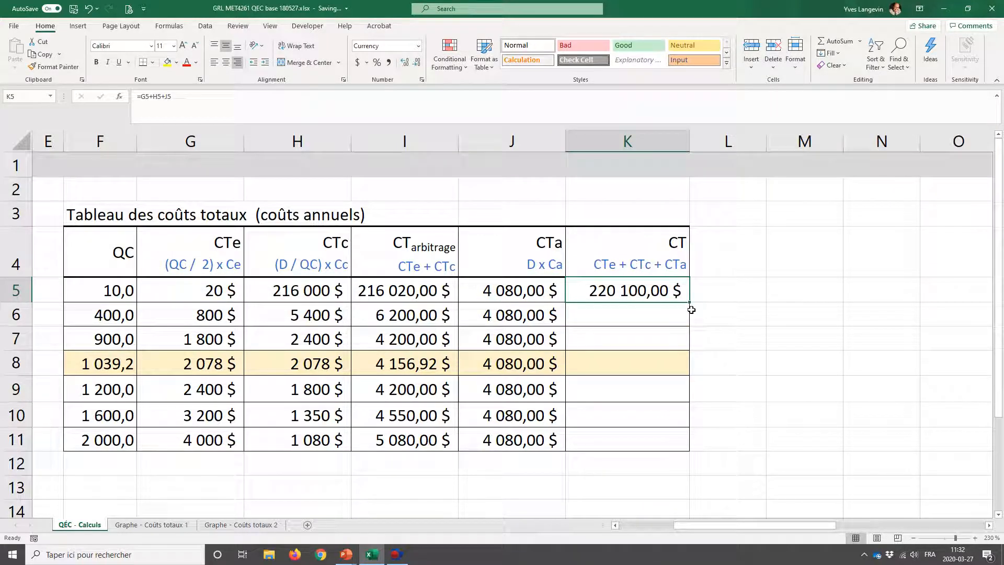
- Copy the CT formula from K5 to K6:K11, pasting formulas only
key(ctrl+c)
drag(674, 317, 655, 433)
click(15, 67)
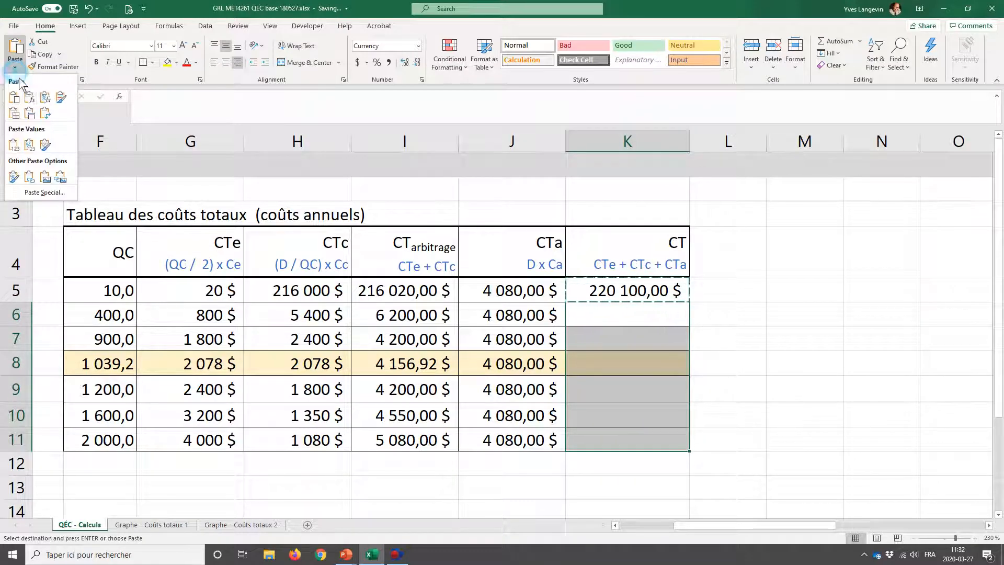
click(28, 97)
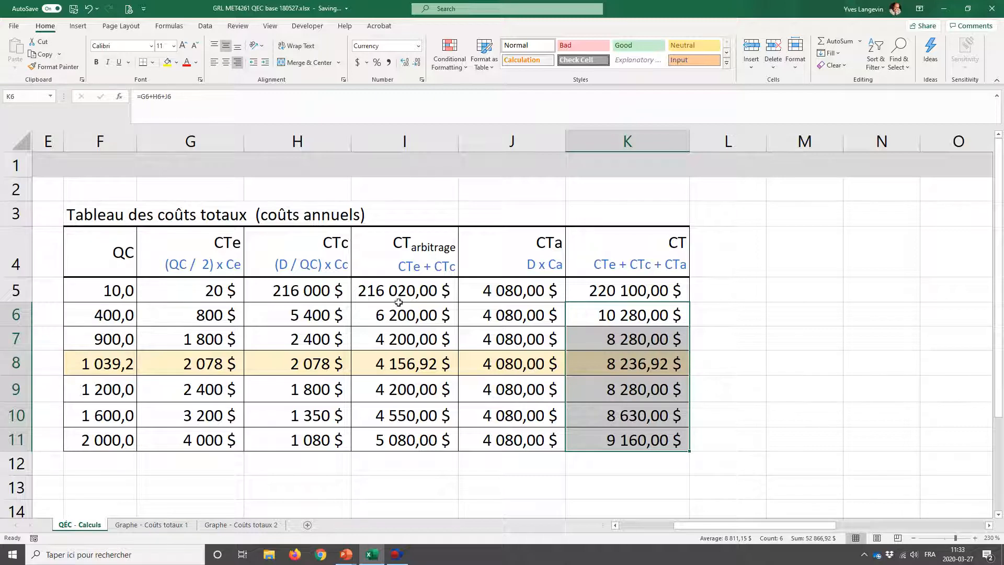
- Compare the CT arbitrage, CTa and CT columns, examine the QÉC row's costs, and return to the start of the sheet
drag(382, 254, 405, 440)
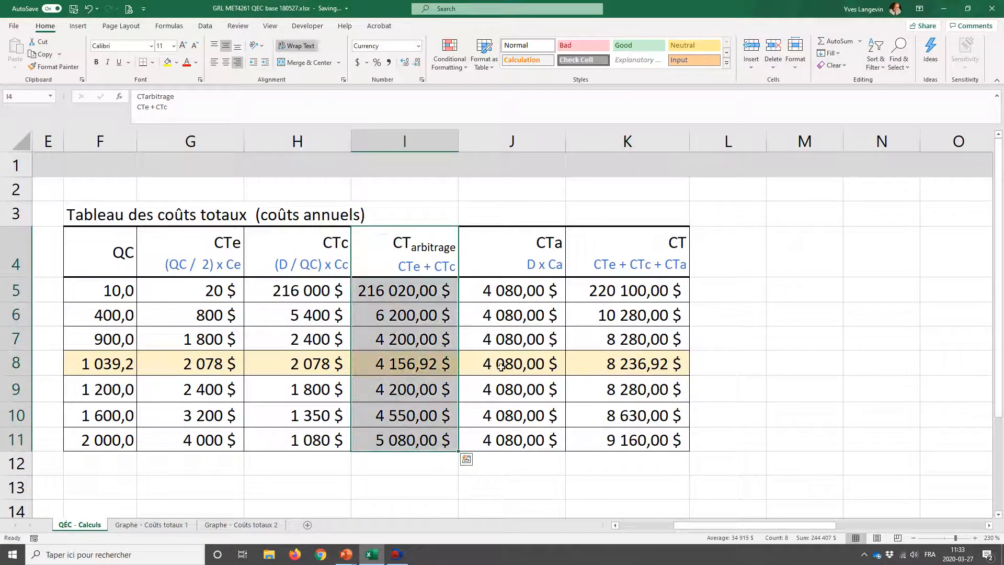
drag(607, 260, 611, 435)
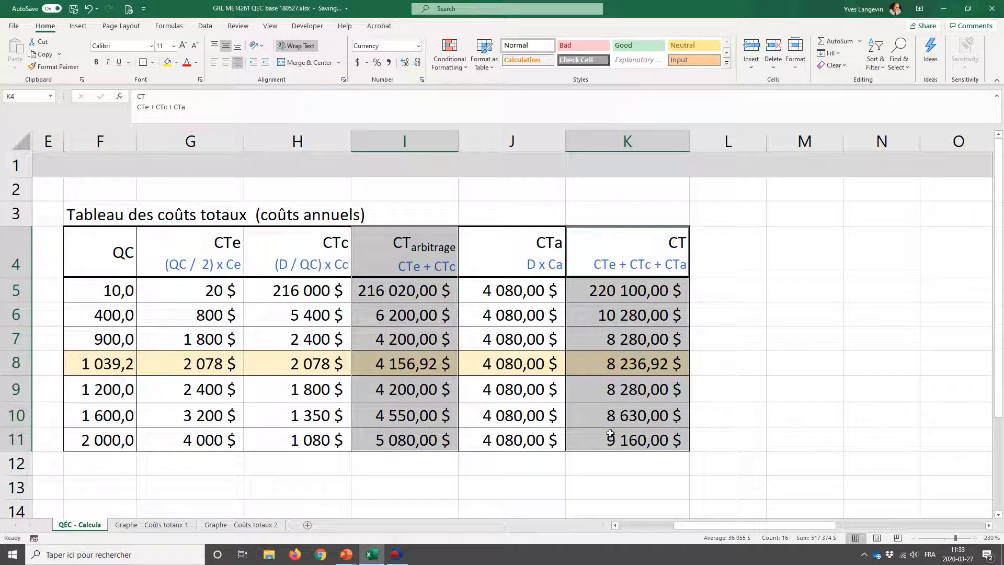
drag(515, 251, 490, 444)
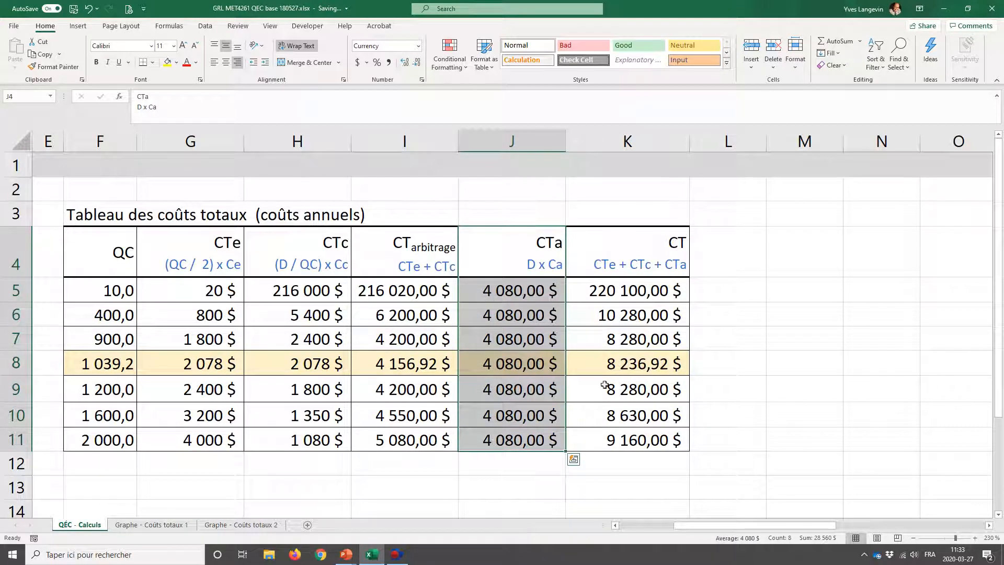
drag(627, 367, 133, 356)
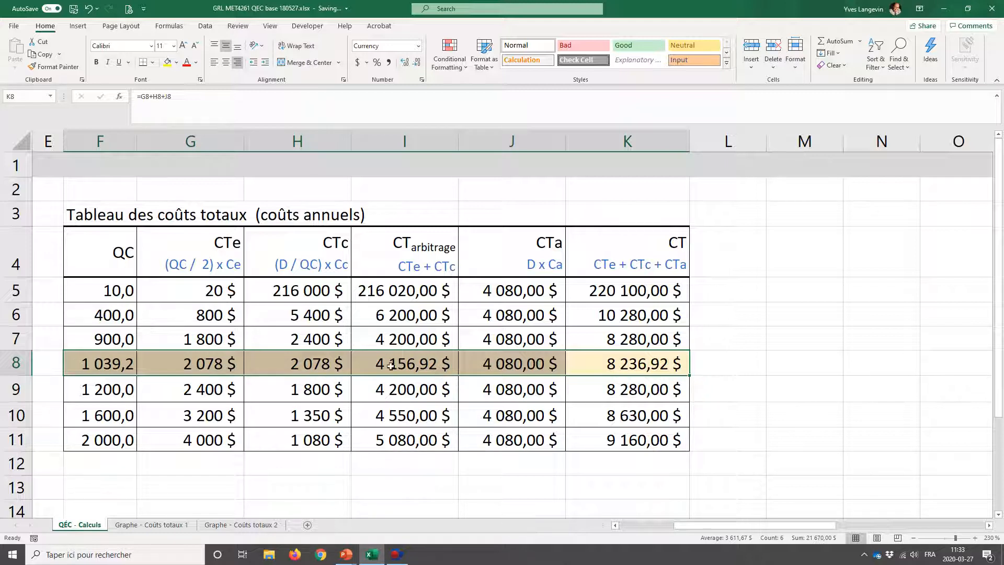
click(367, 365)
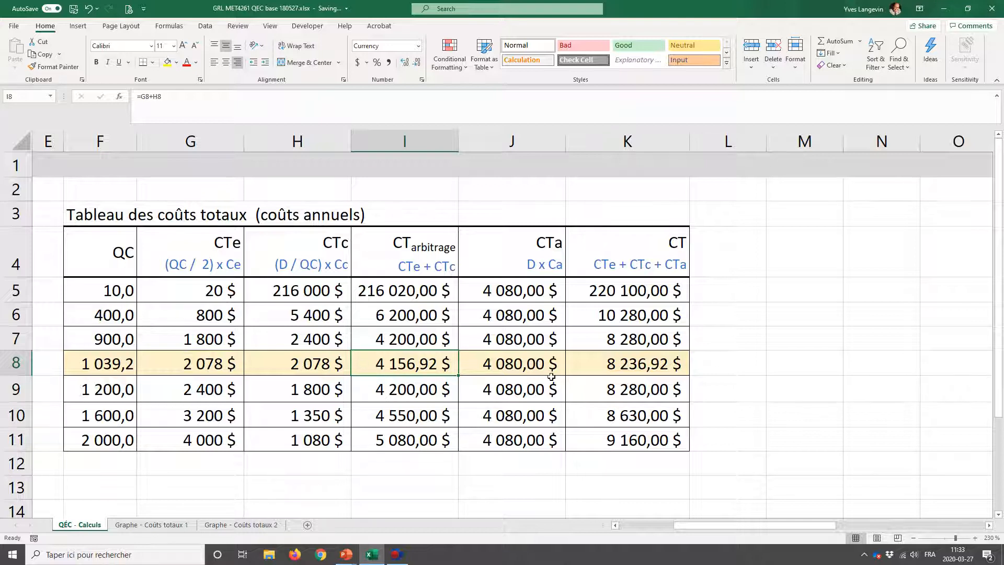
click(579, 368)
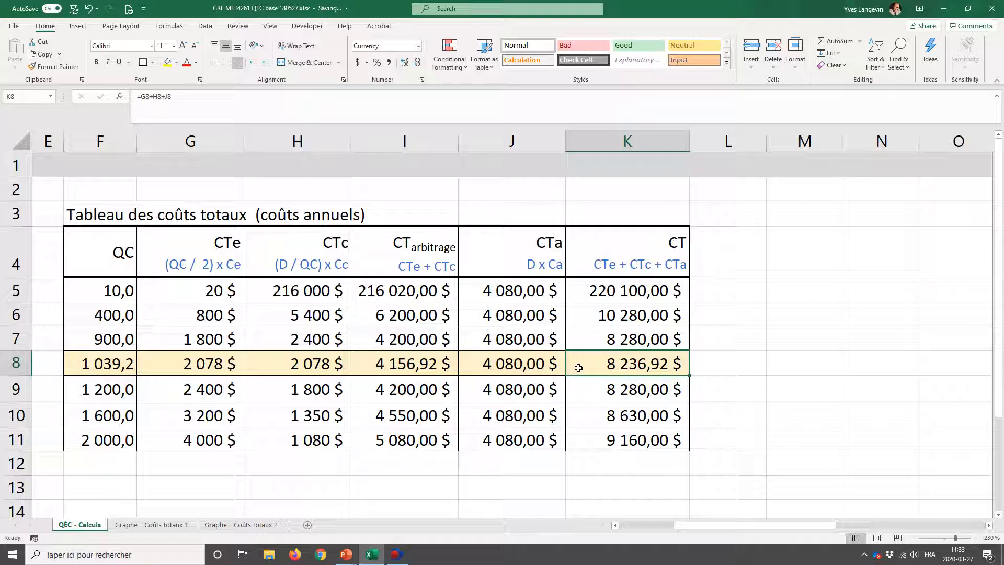
scroll(578, 367, left, 5)
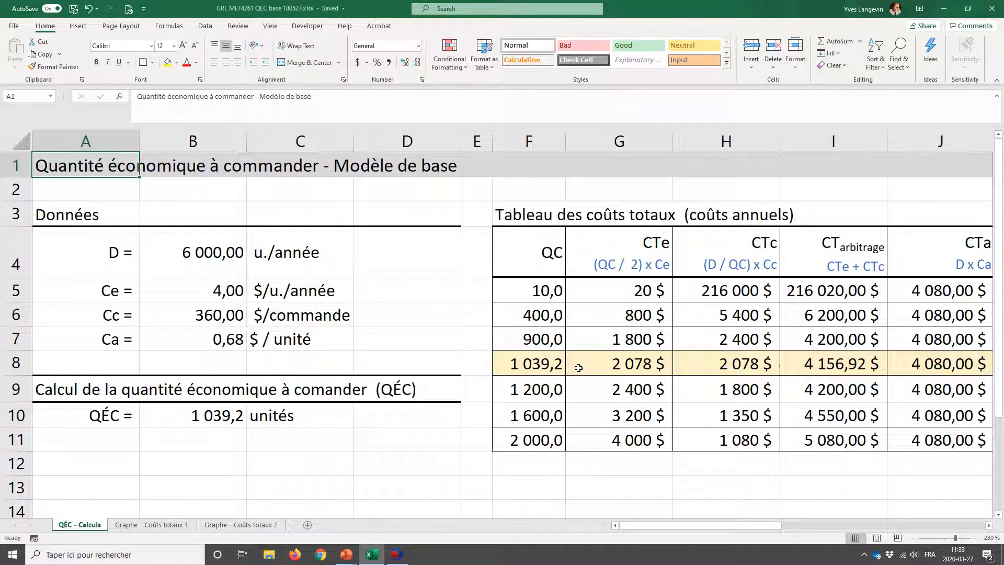
key(ctrl+Home)
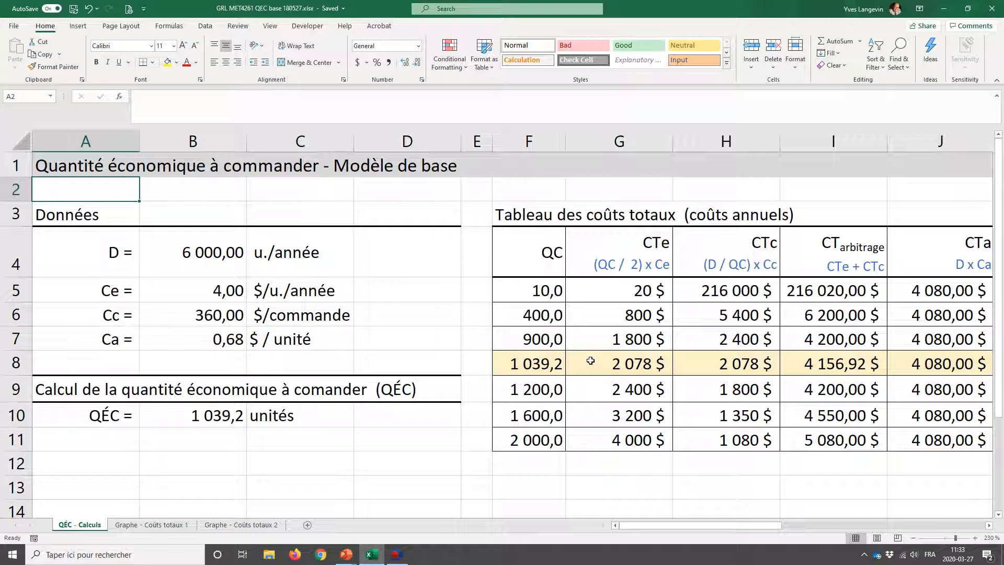
- Review the annual cost table column by column, comparing the QC, CTe, CTc, CT arbitrage, CTa and CT values
drag(530, 252, 551, 436)
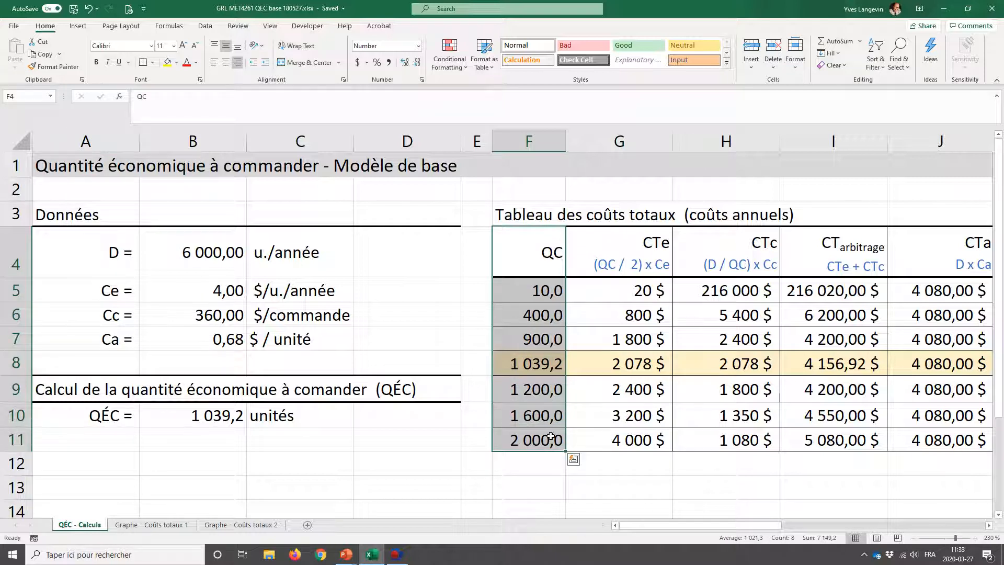
drag(526, 255, 822, 433)
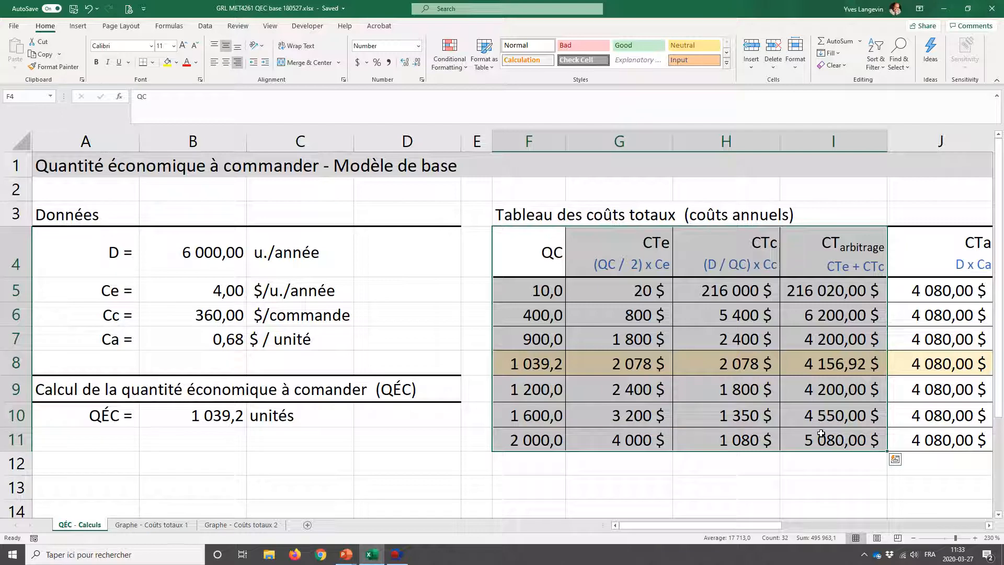
double_click(988, 526)
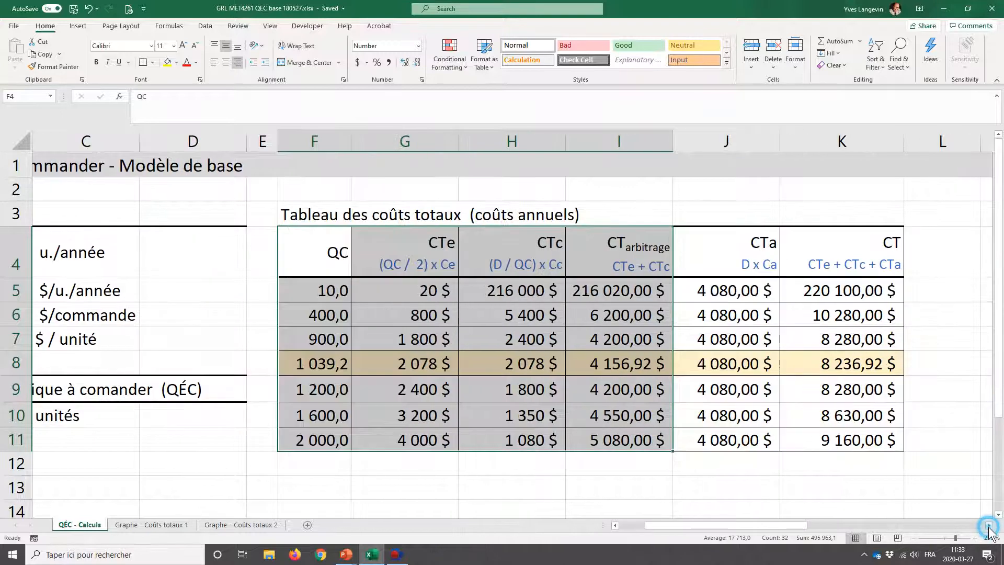
drag(756, 254, 843, 439)
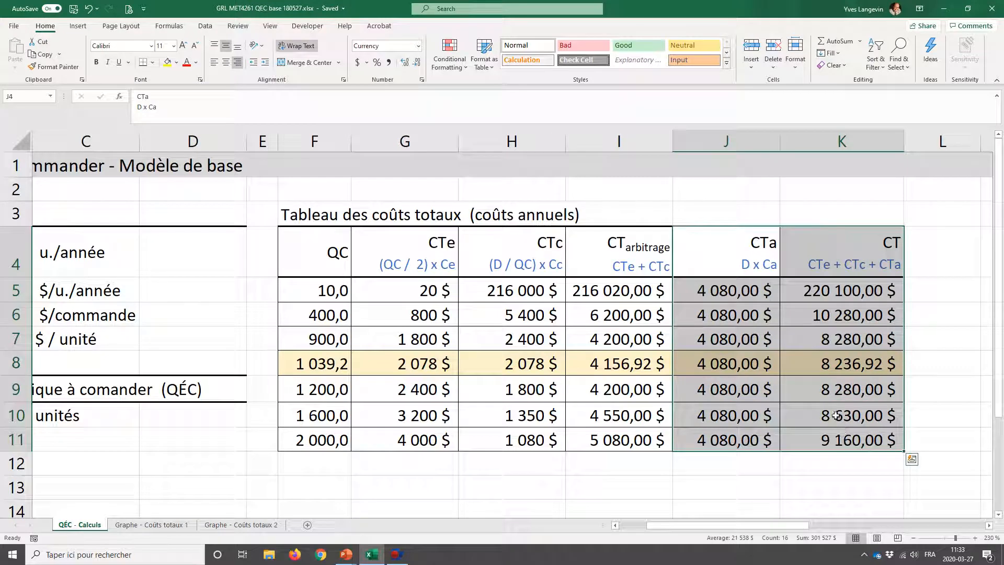
drag(747, 249, 725, 439)
drag(867, 252, 859, 437)
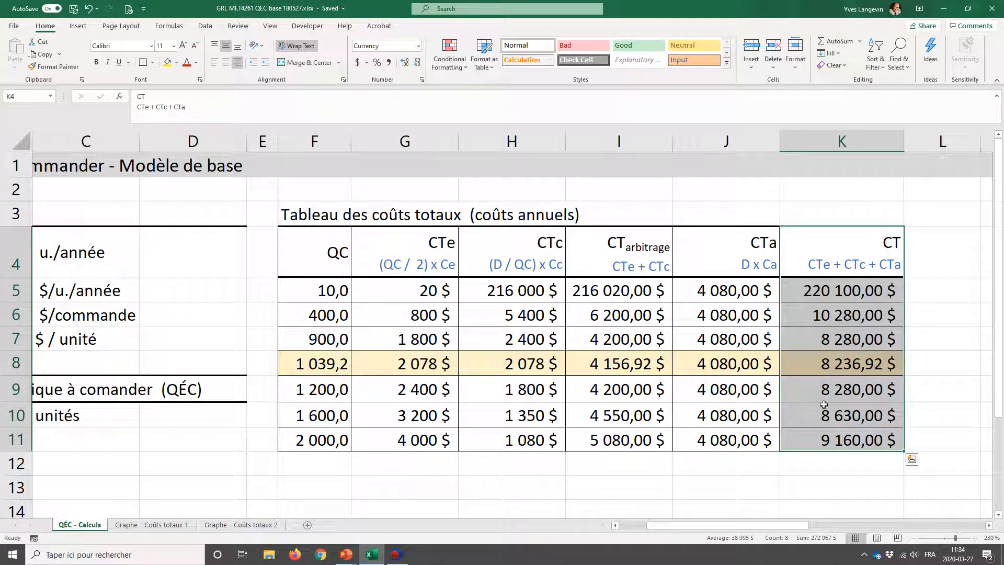
drag(623, 245, 607, 387)
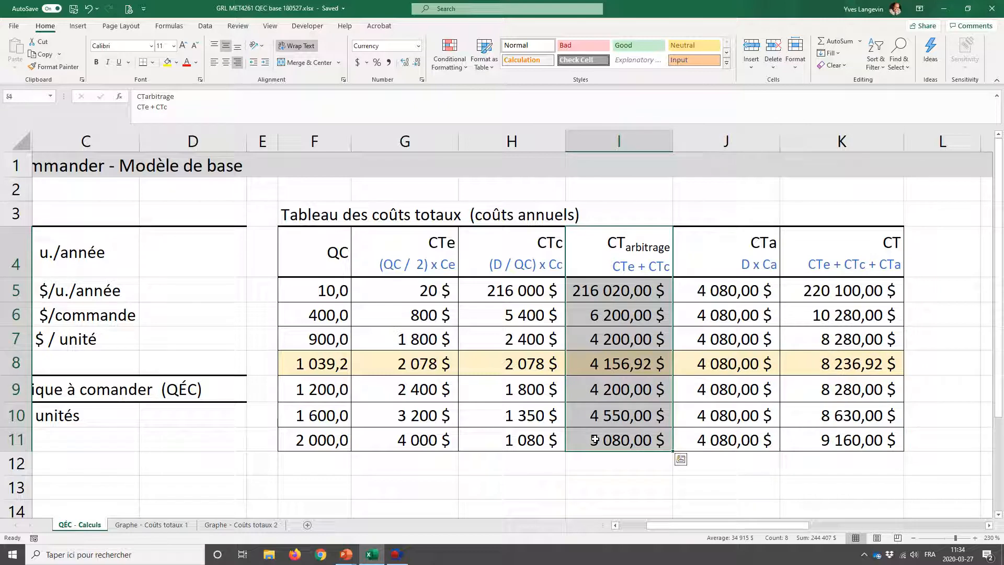
drag(724, 242, 714, 444)
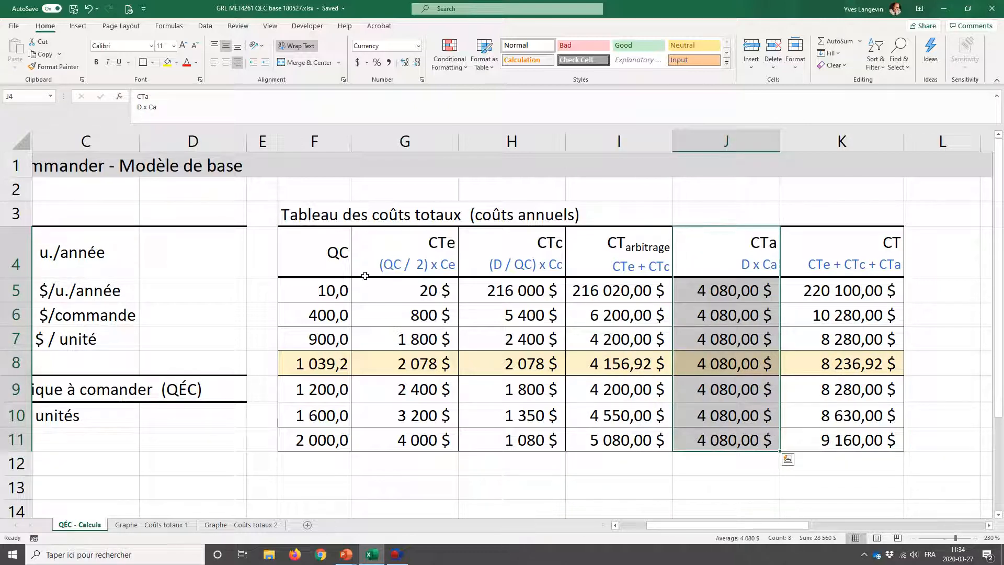
- Insert a scatter chart with straight lines and markers from the QC, CTe, CTc and CT arbitrage data in F4:I11
drag(335, 262, 637, 441)
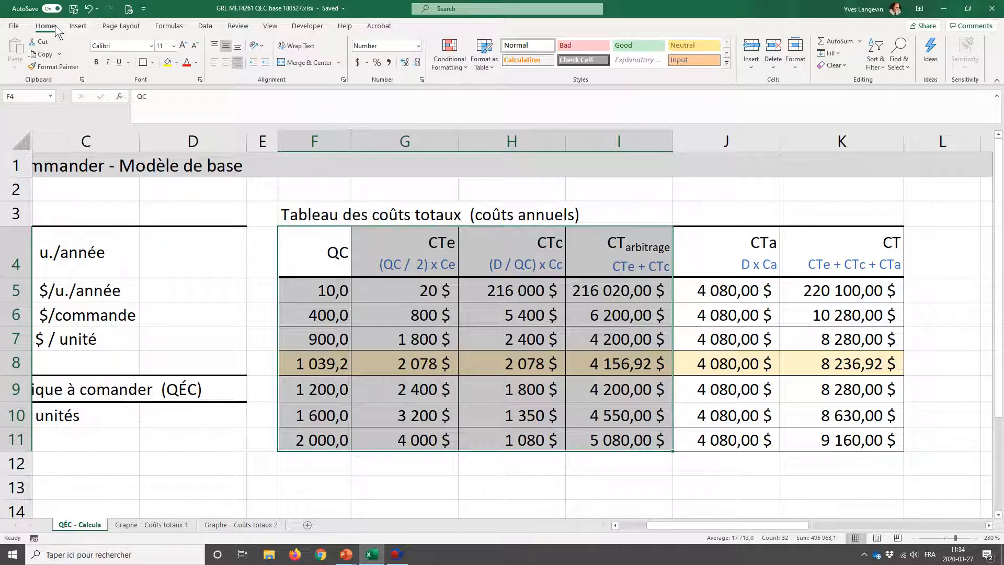
click(73, 26)
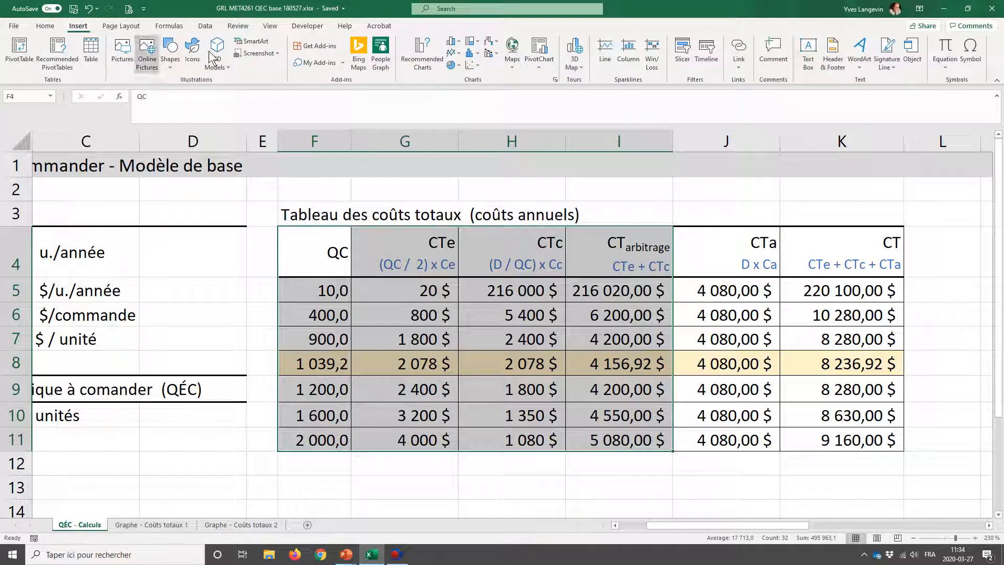
click(478, 65)
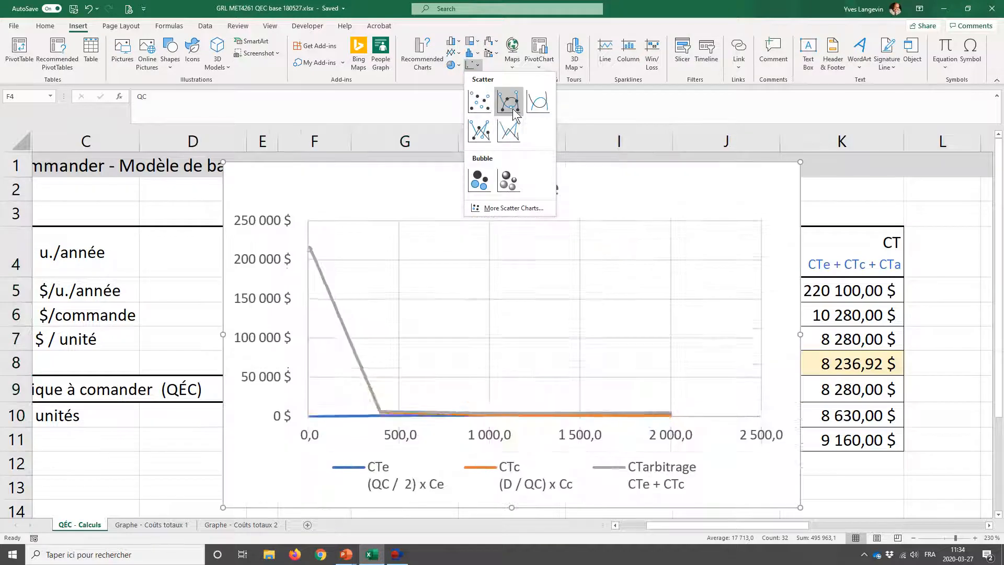
click(485, 135)
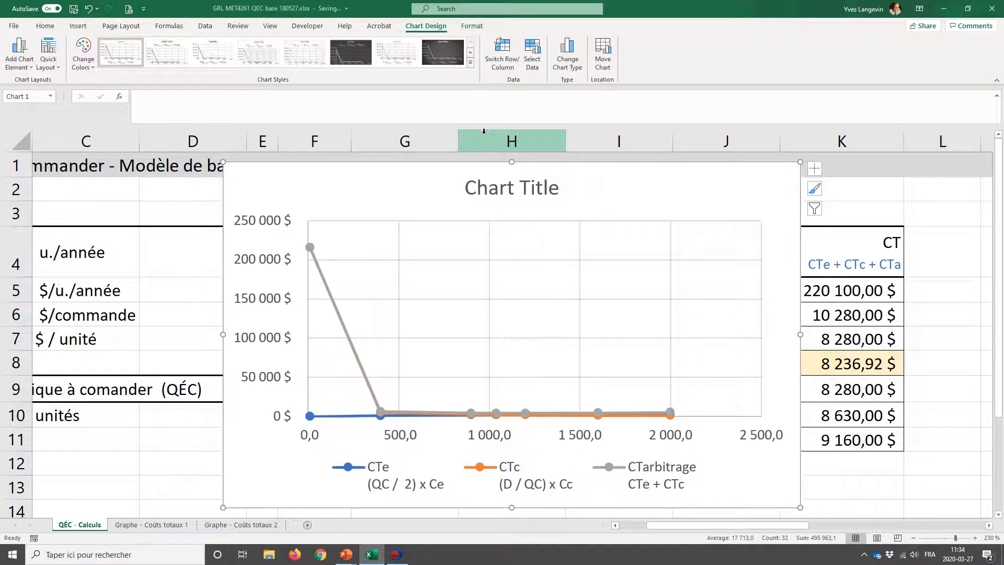
- Move the scatter chart to a new sheet of its own
click(604, 51)
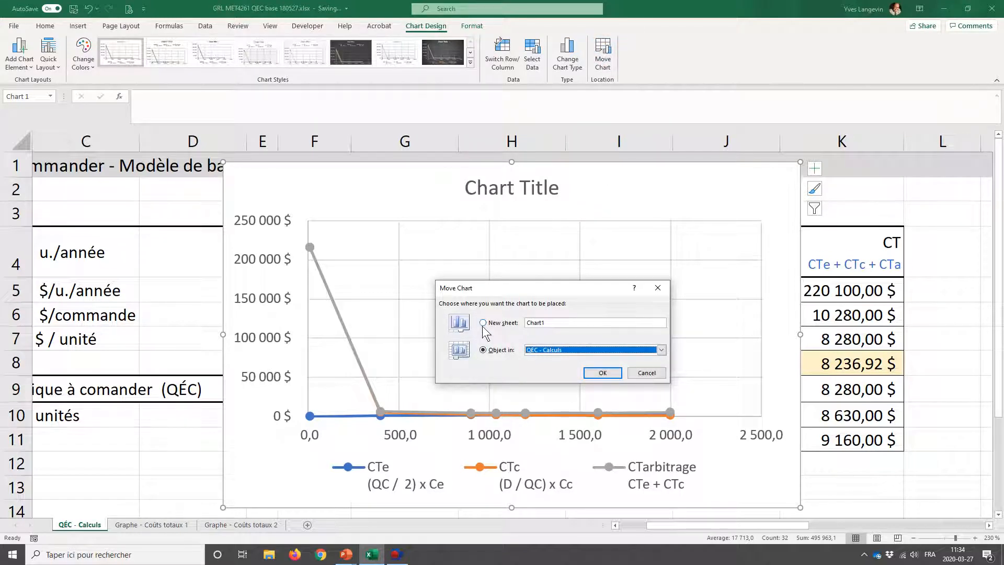
click(483, 323)
click(588, 372)
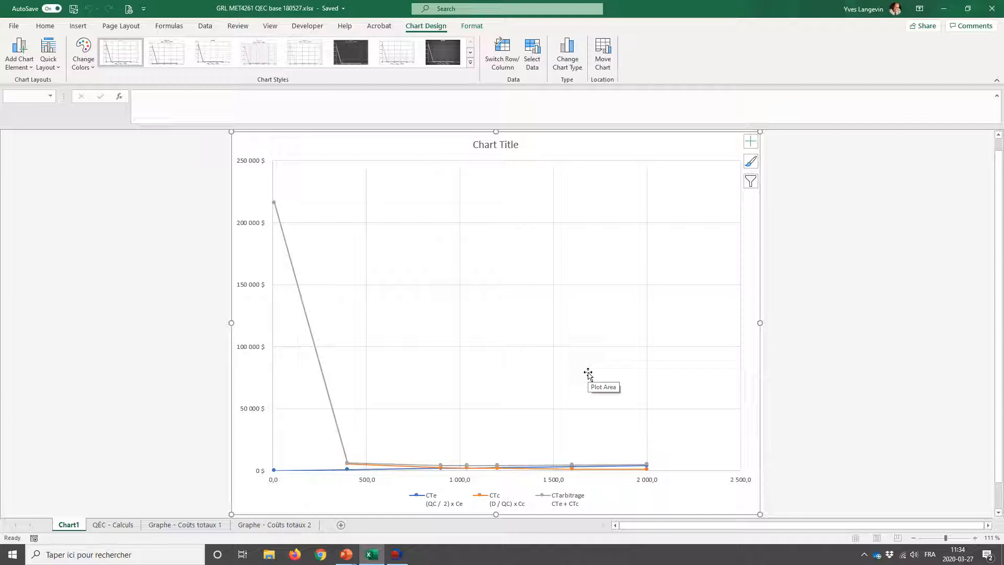
- Compare the costs of the 10-unit QC row with those in rows 6 to 11, and check that row's CT arbitrage point on the chart
click(103, 524)
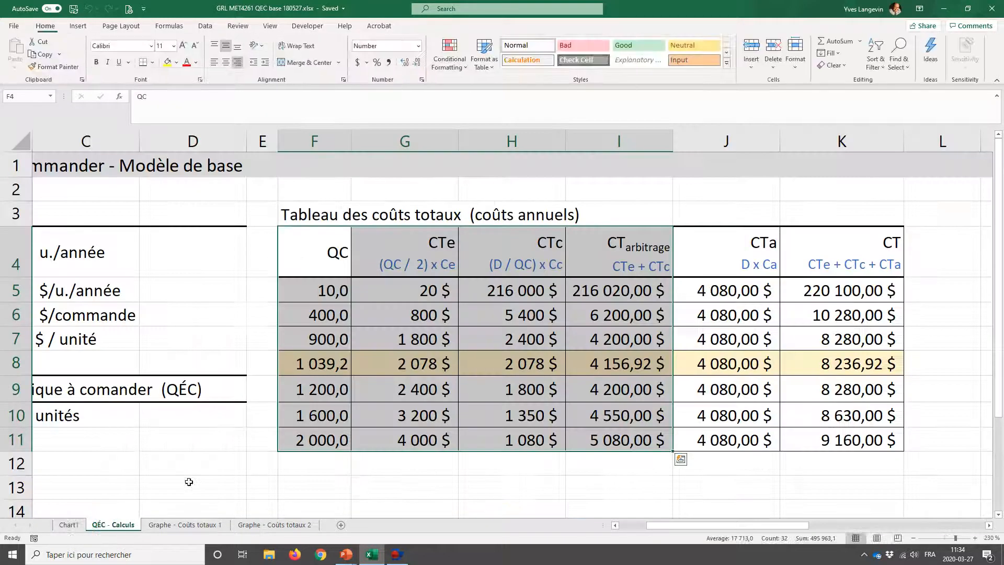
drag(314, 282, 569, 286)
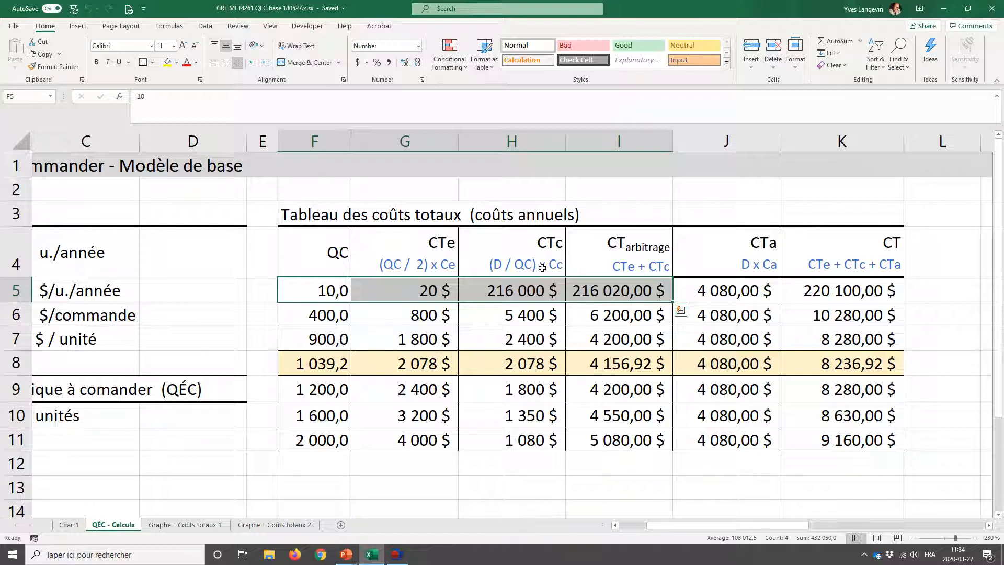
click(589, 290)
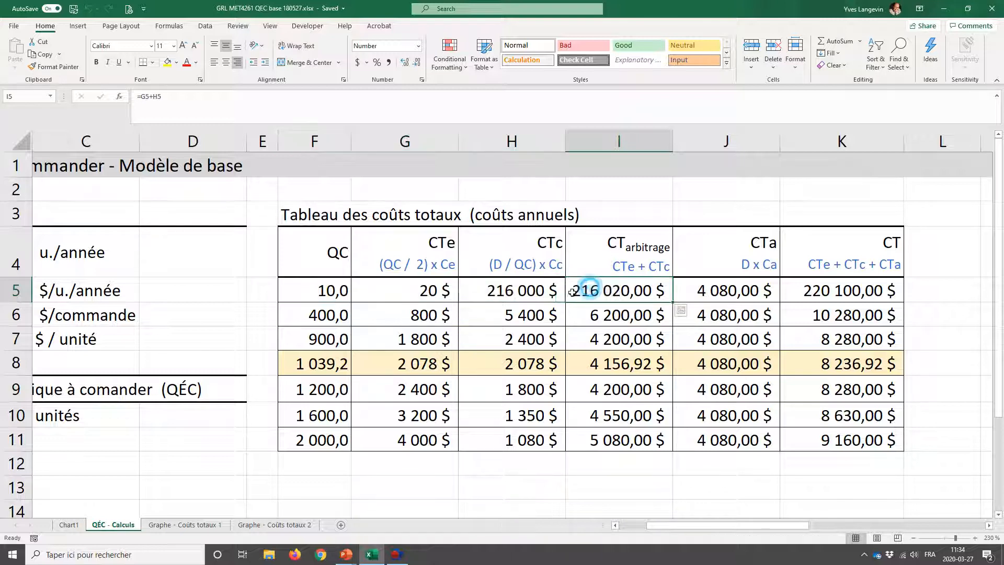
drag(574, 291, 569, 436)
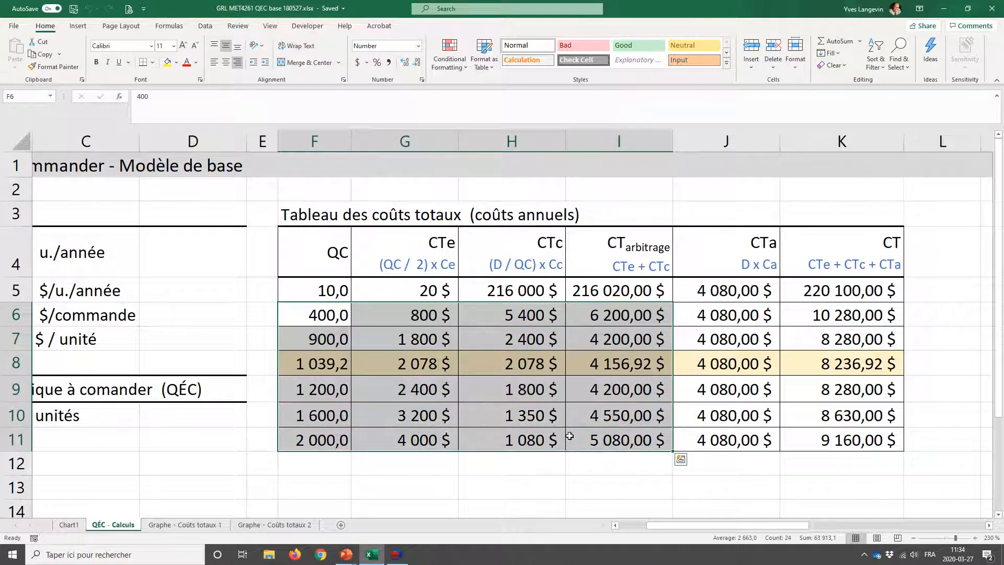
click(66, 524)
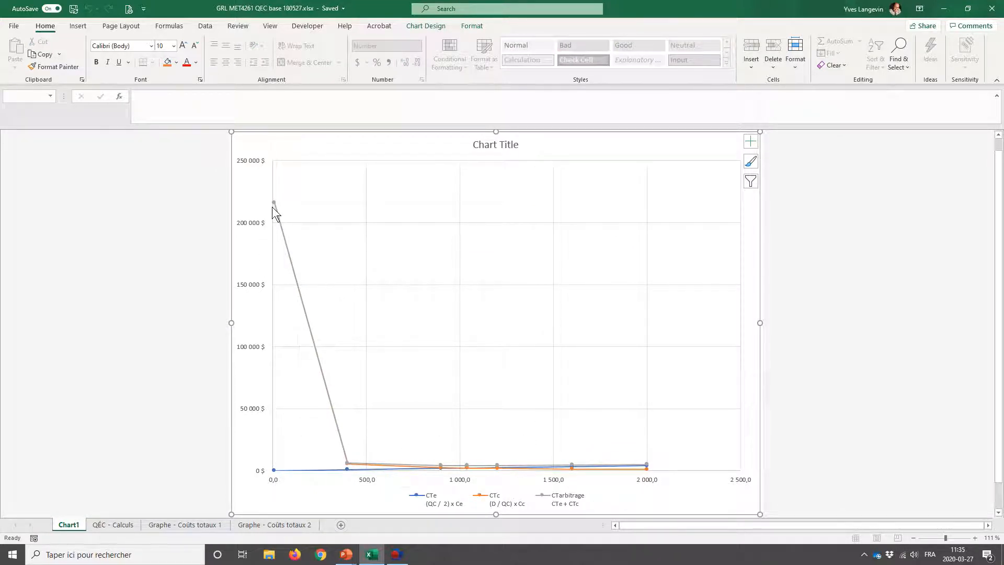
mouse_move(272, 201)
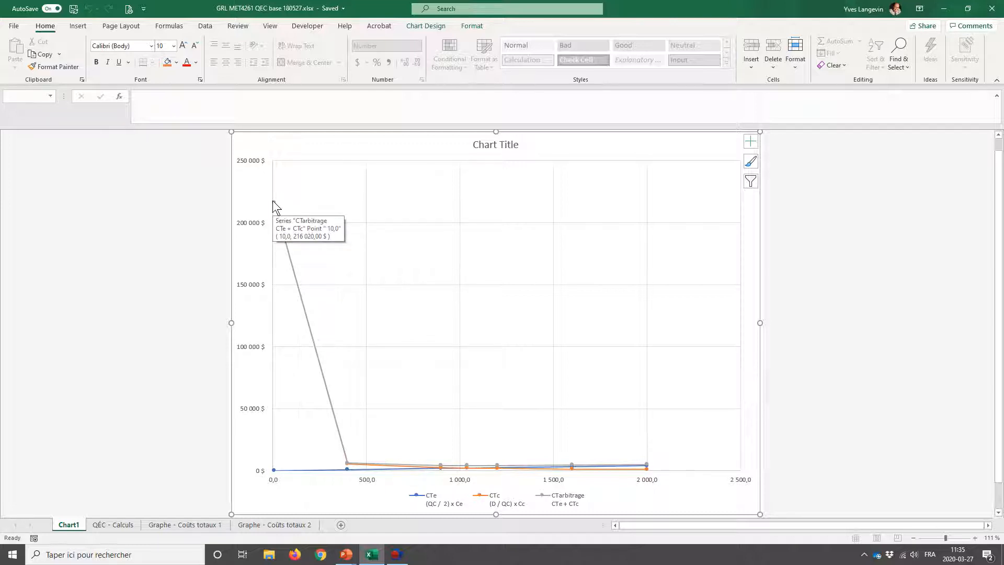
click(128, 523)
click(330, 291)
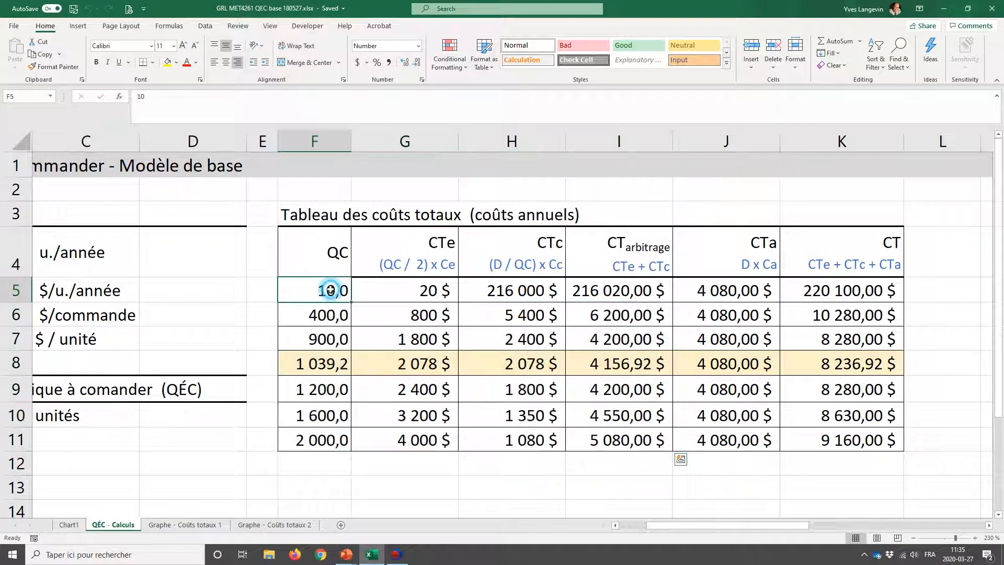
drag(331, 291, 580, 295)
click(303, 317)
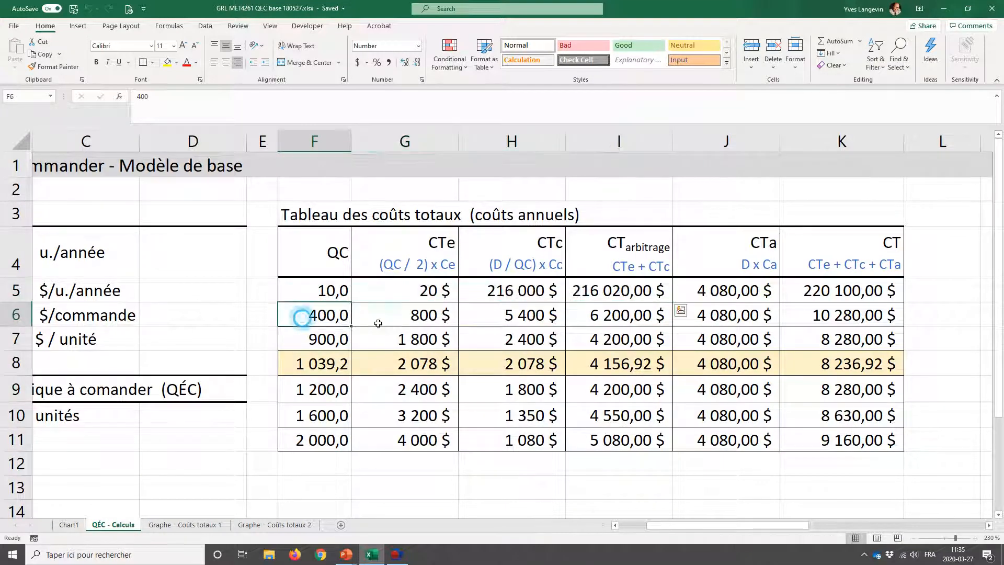
drag(378, 323, 603, 438)
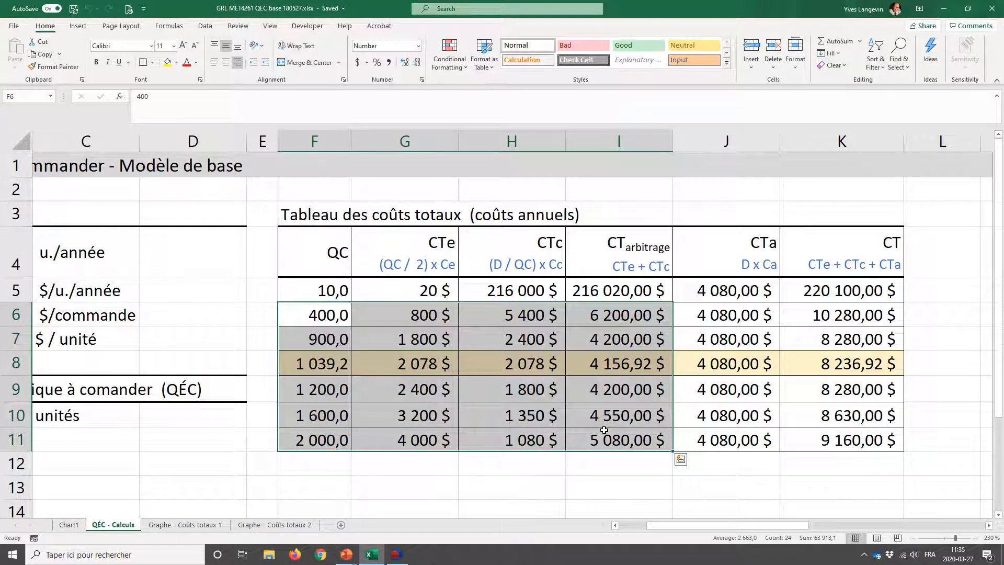
- Delete the Chart1 sheet from the workbook
click(66, 525)
right_click(66, 525)
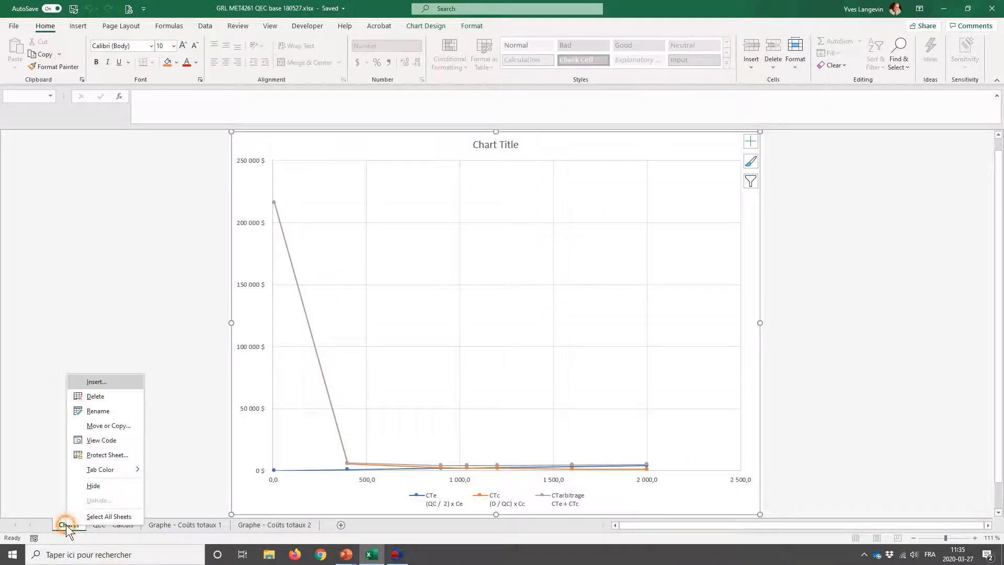
click(102, 396)
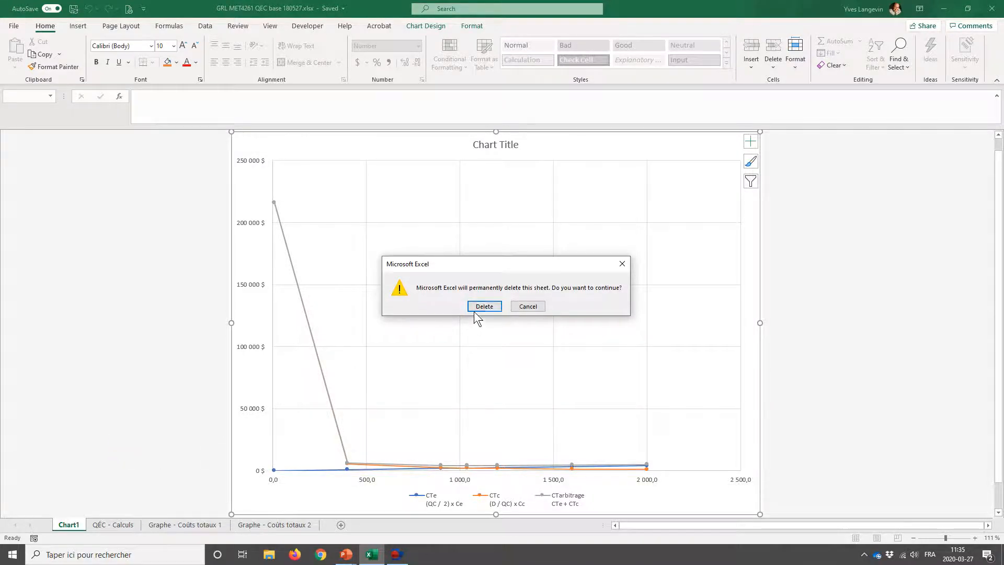
click(476, 311)
- Examine the Graphe - Coûts totaux 1 and 2 charts, checking the lowest CT arbitrage point and the CTe and CTc crossing in the second
click(128, 525)
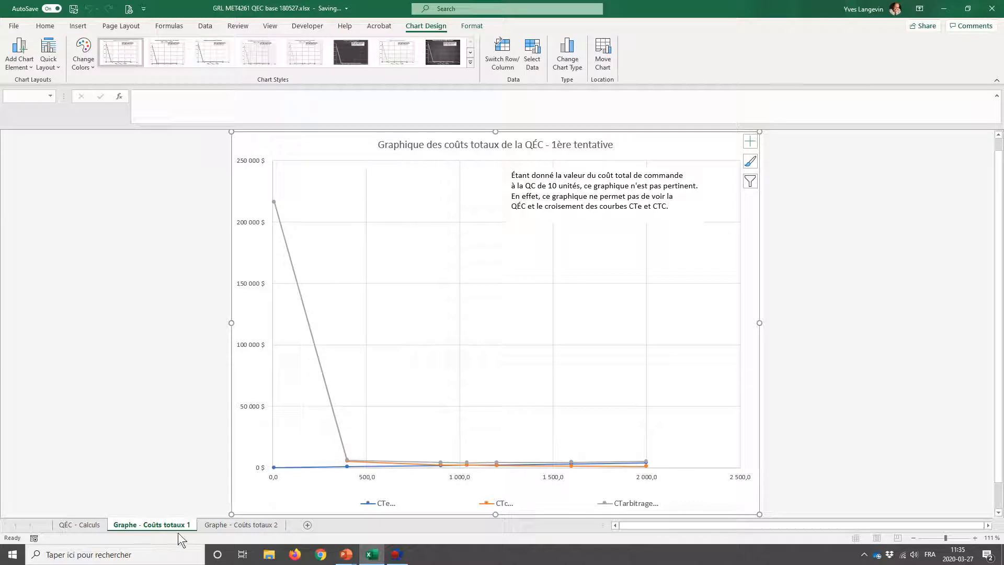
click(212, 525)
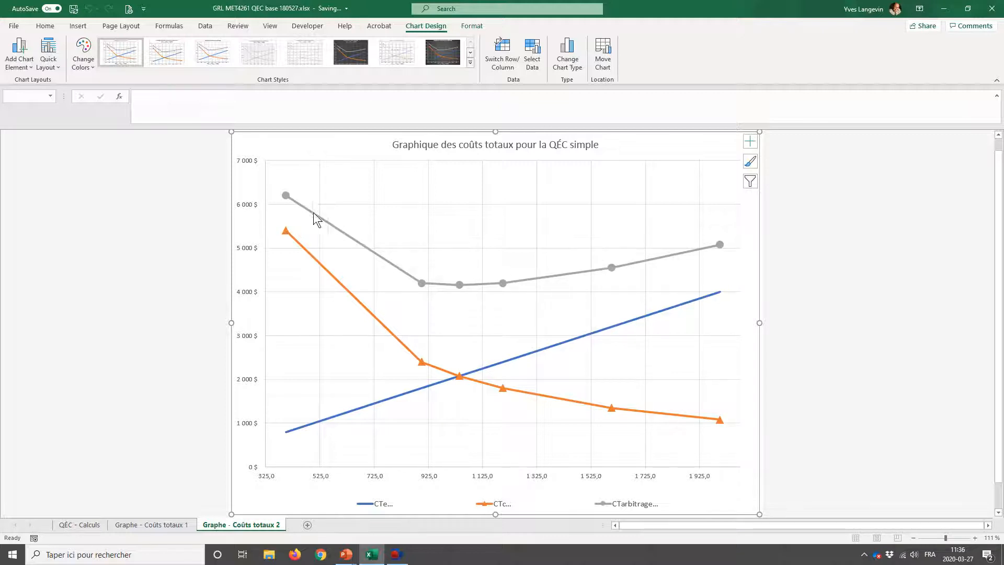
mouse_move(460, 286)
mouse_move(457, 376)
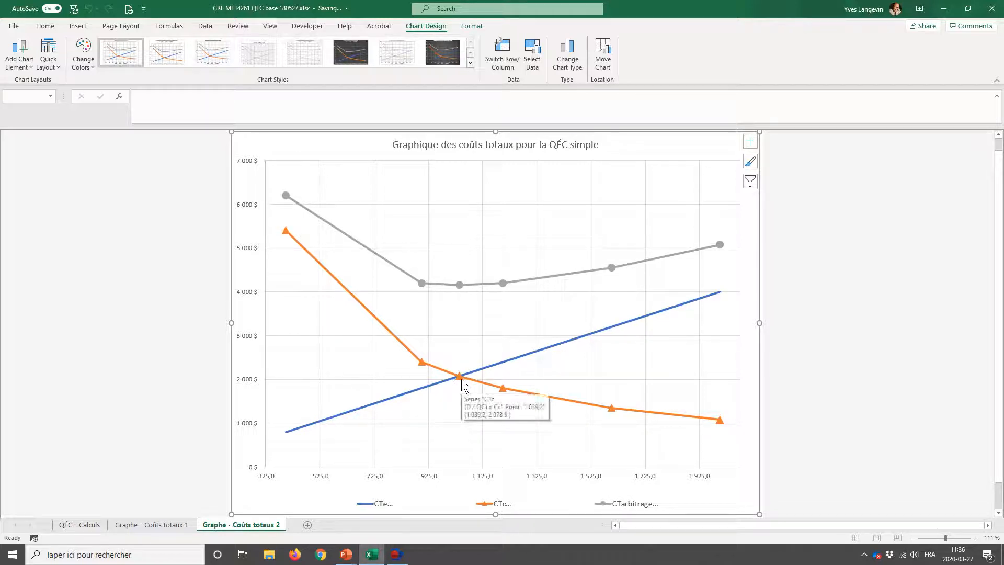
- Return to the QÉC - Calculs sheet and compare the CTe and CTc amounts and formulas in the highlighted QÉC row, G8:H8
click(80, 527)
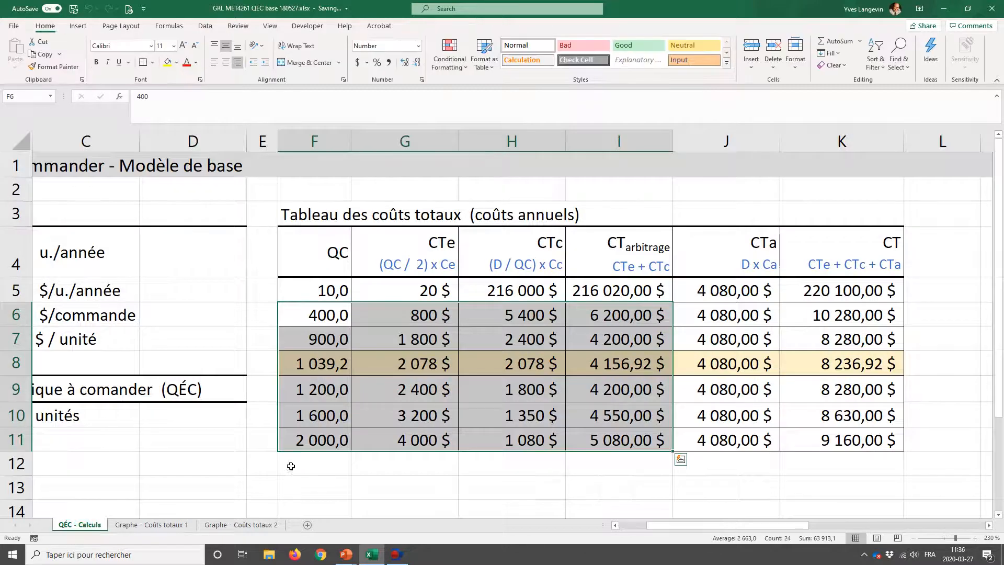
click(312, 361)
key(ctrl+Home)
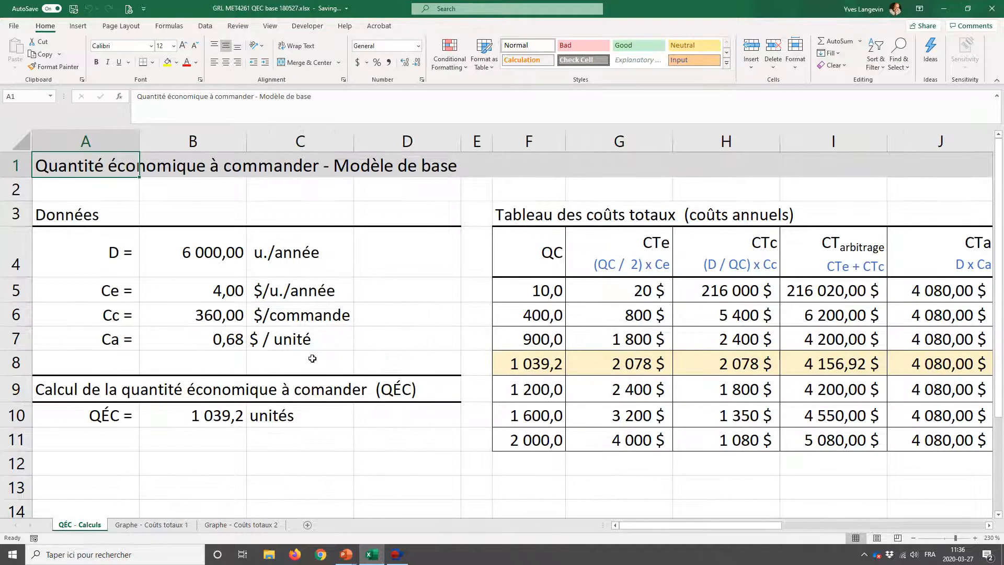
click(606, 369)
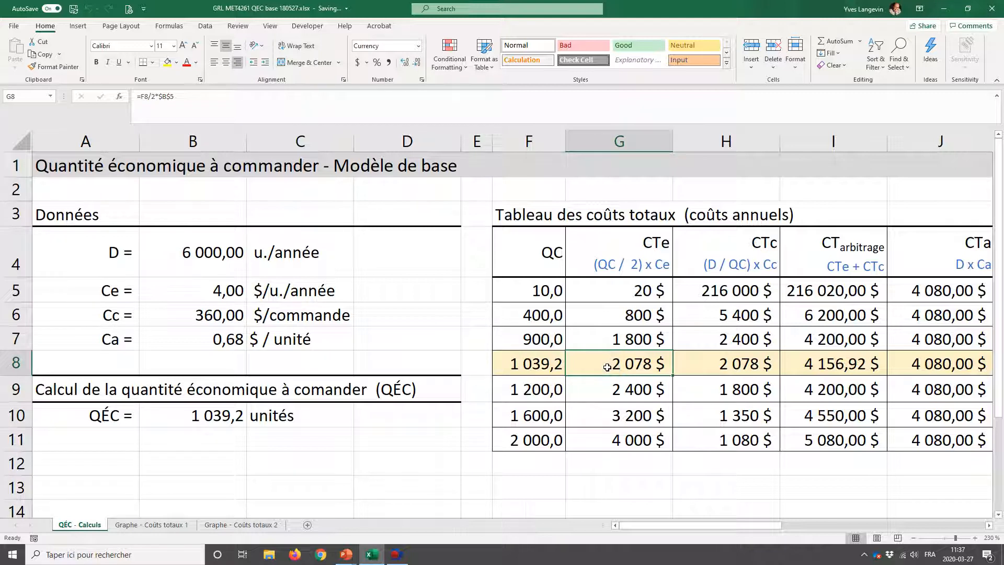
click(691, 369)
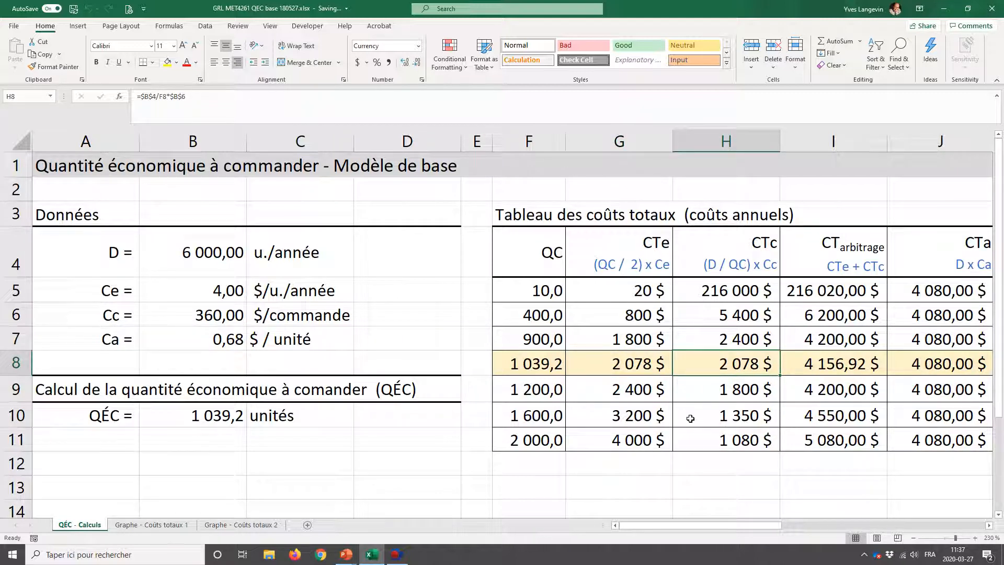
drag(683, 366, 611, 369)
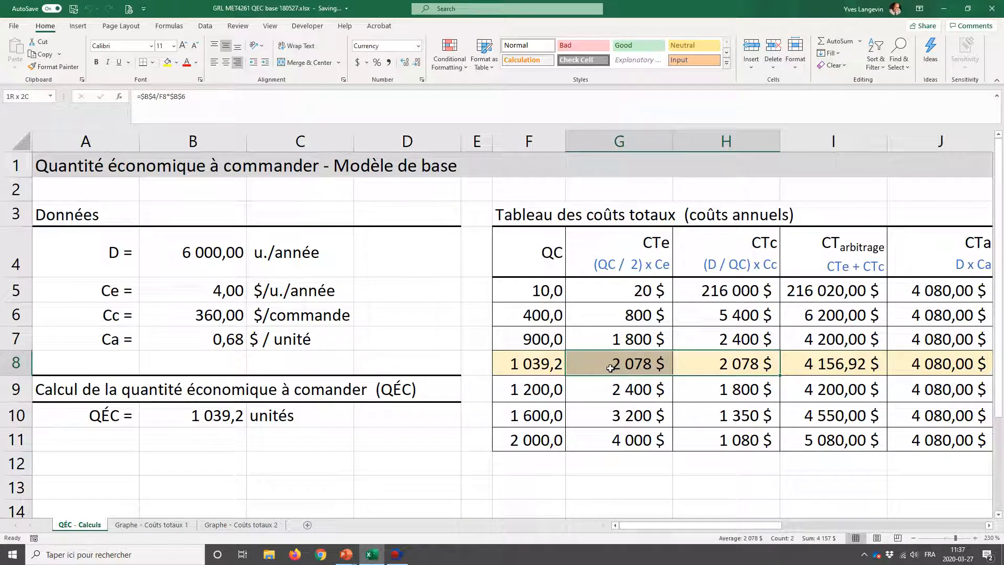
drag(611, 368, 611, 368)
- Recheck the CT arbitrage minimum and the CTe/CTc intersection on Graphe - Coûts totaux 2, and go back to the QÉC - Calculs sheet
click(276, 523)
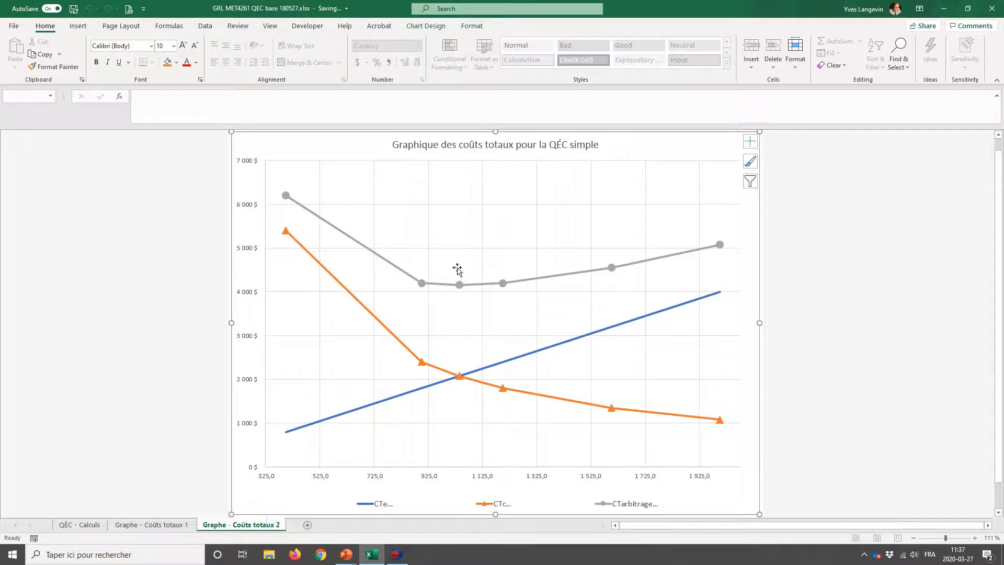
mouse_move(461, 284)
mouse_move(459, 377)
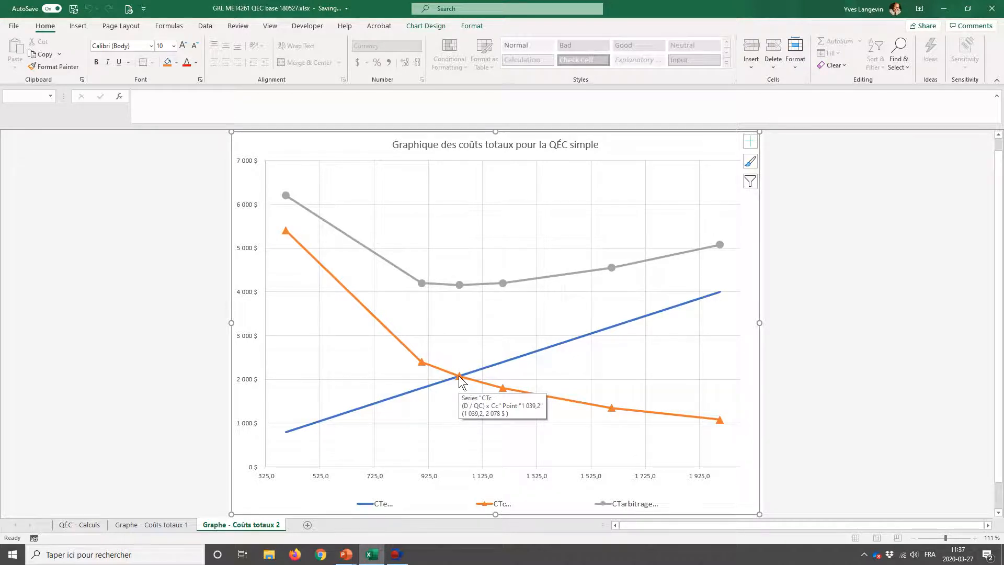
click(103, 523)
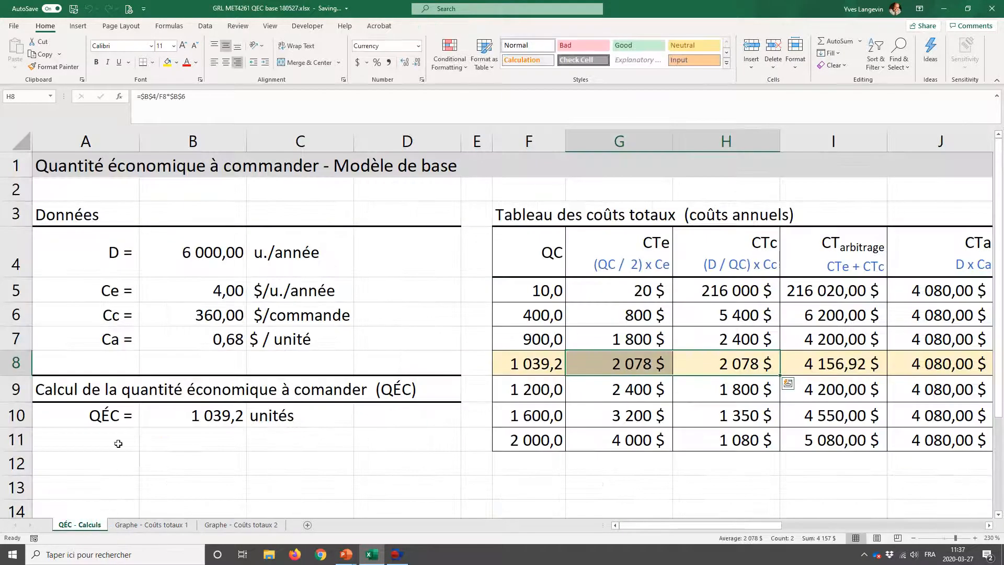
- Review the input data in A4:C7, the annual cost table in F4:I11 with its highlighted QÉC row, and the QÉC result in A10:C10
drag(92, 251, 281, 333)
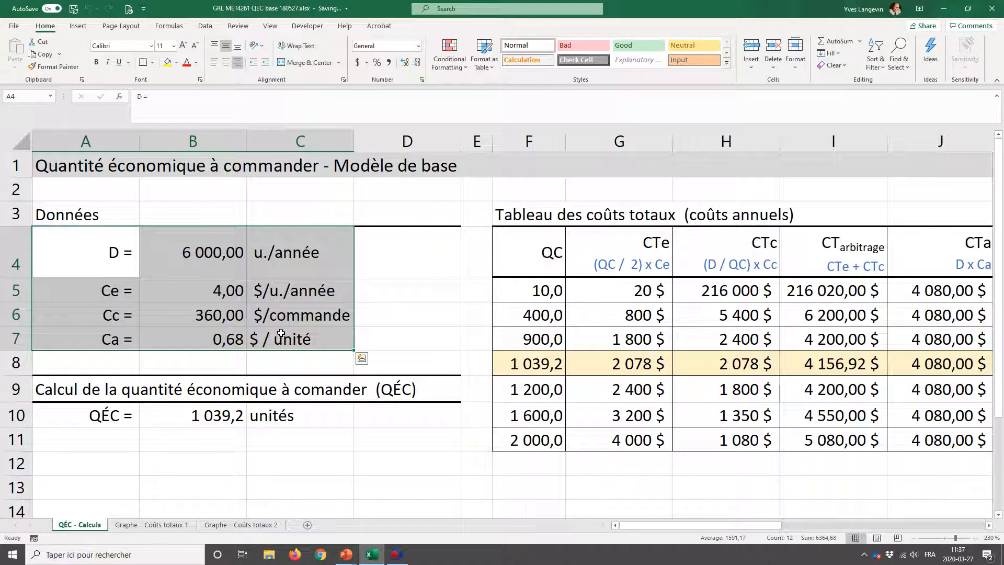
drag(522, 242, 837, 442)
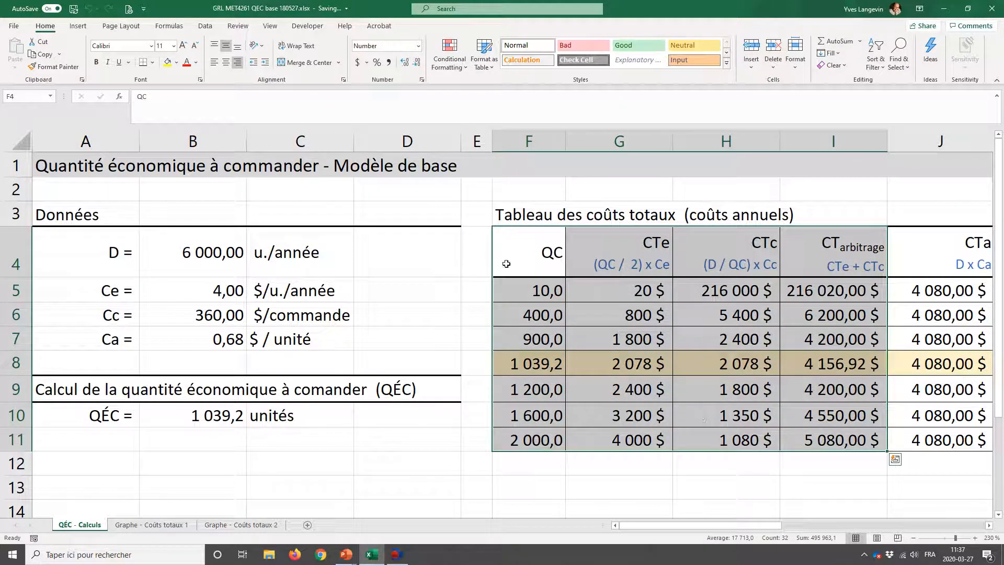
drag(521, 246, 523, 441)
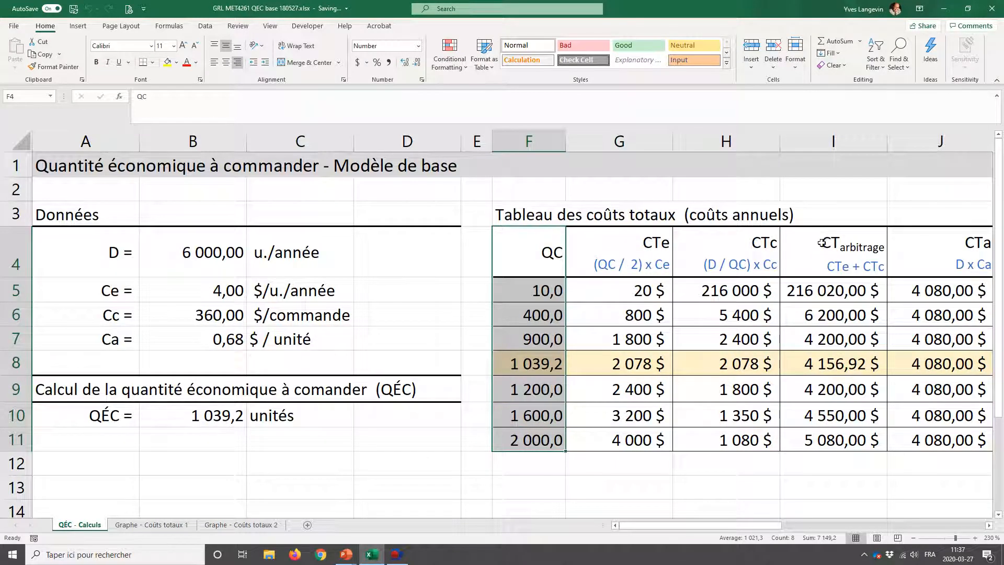
drag(814, 287, 827, 430)
drag(862, 363, 539, 360)
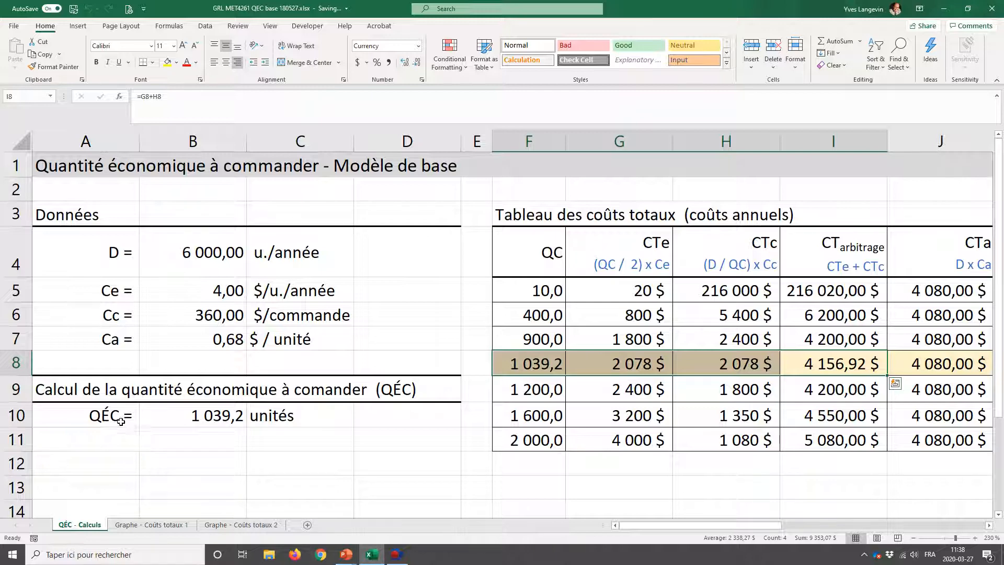
drag(116, 419, 263, 421)
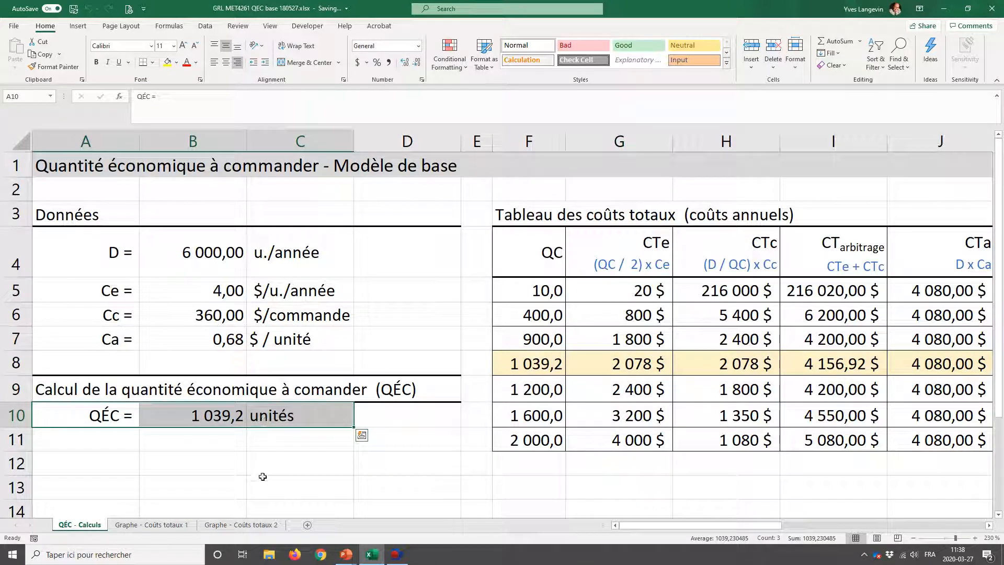
- Examine the CTe and CTc curves across the order quantities on the Graphe - Coûts totaux 2 chart
click(256, 525)
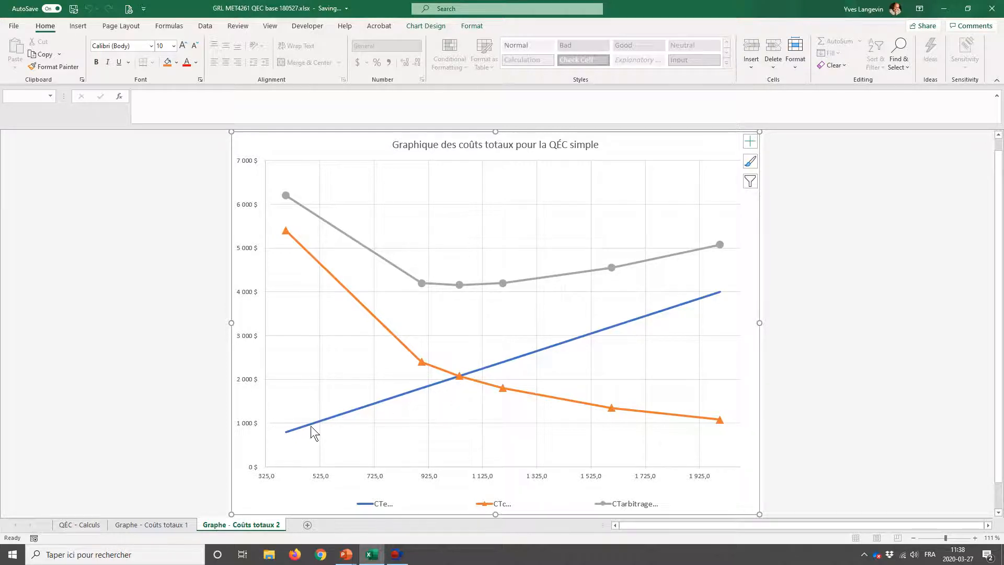
mouse_move(433, 393)
mouse_move(712, 418)
mouse_move(662, 415)
- Switch to the PowerPoint slide show and advance from the Objectif de l'atelier slide to the QÉC modèle de base title slide
key(alt+Tab)
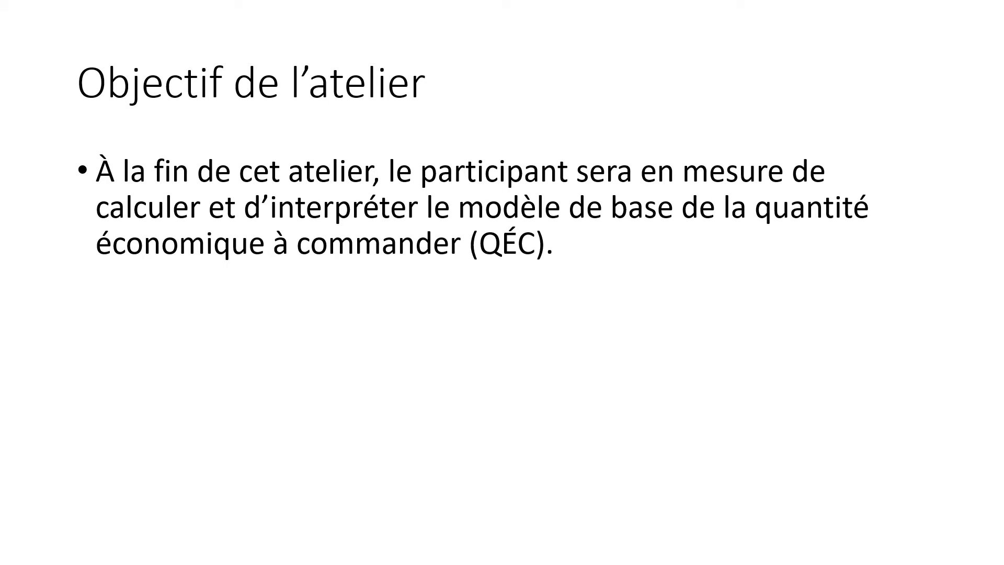
key(Right)
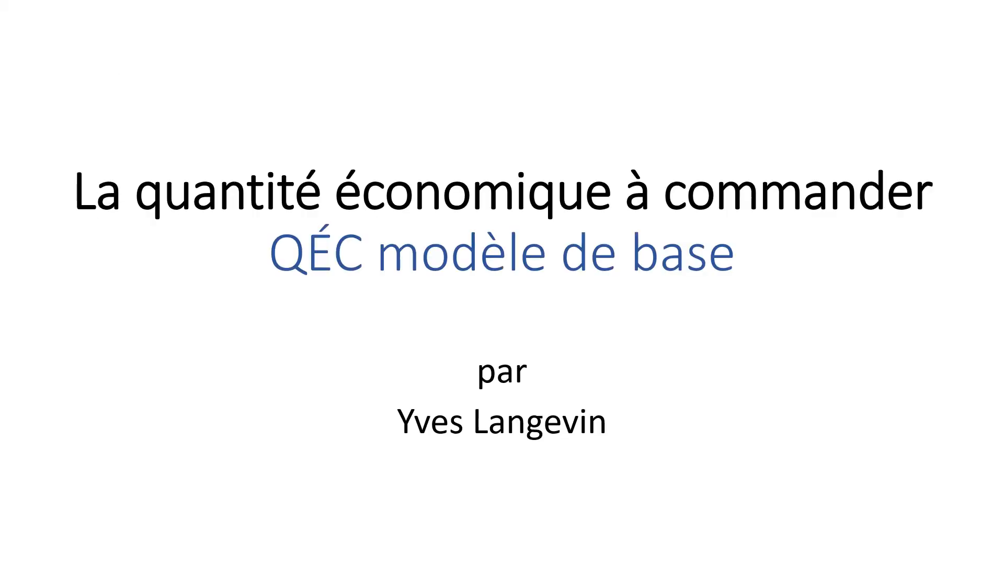